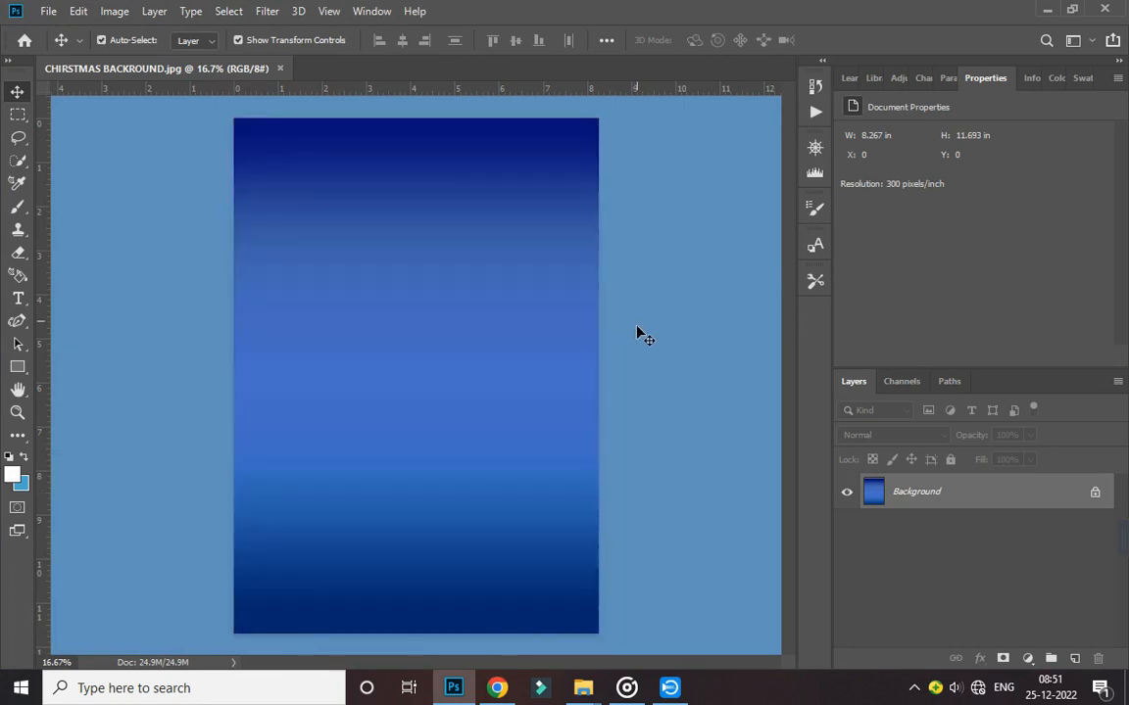
# Drop the snowy forest PNG into the poster, align it along the bottom, and lock its layer
pyautogui.moveTo(583, 688)
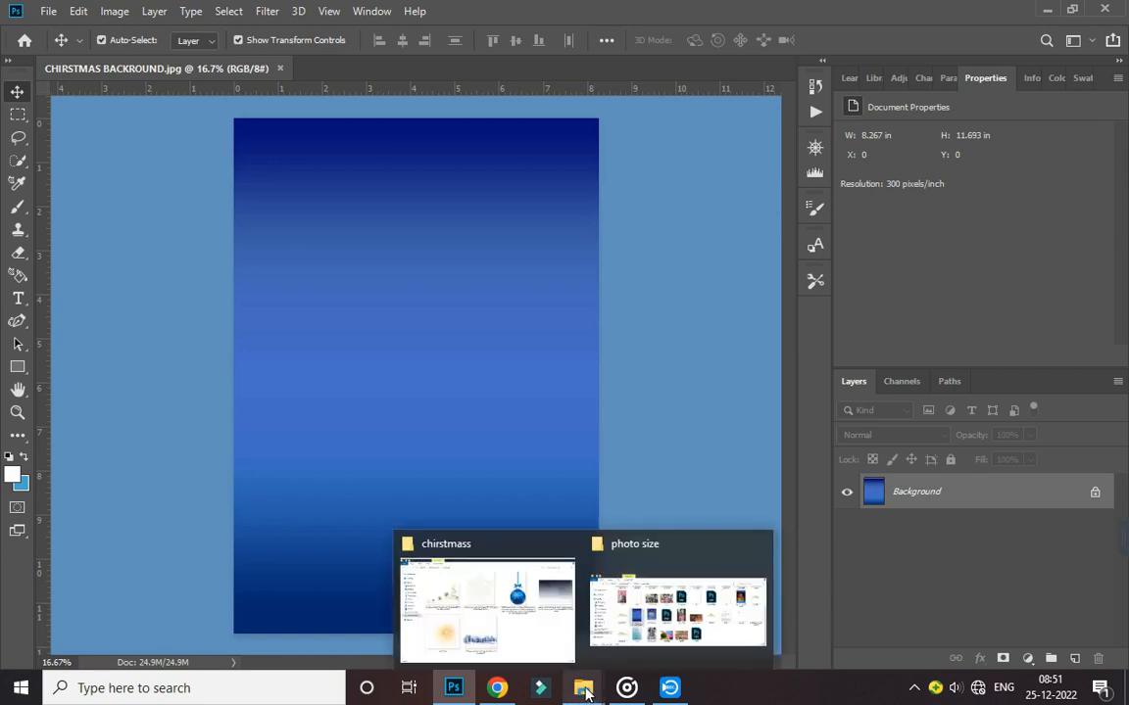
pyautogui.click(546, 649)
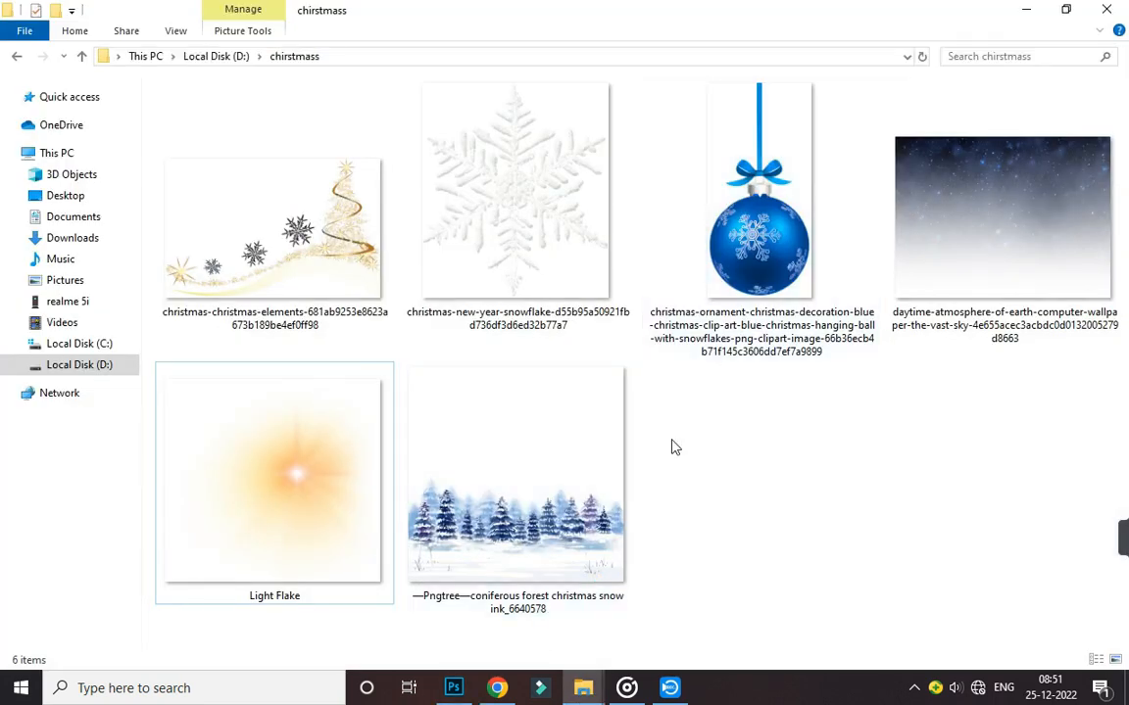
pyautogui.moveTo(506, 486); pyautogui.dragTo(405, 508)
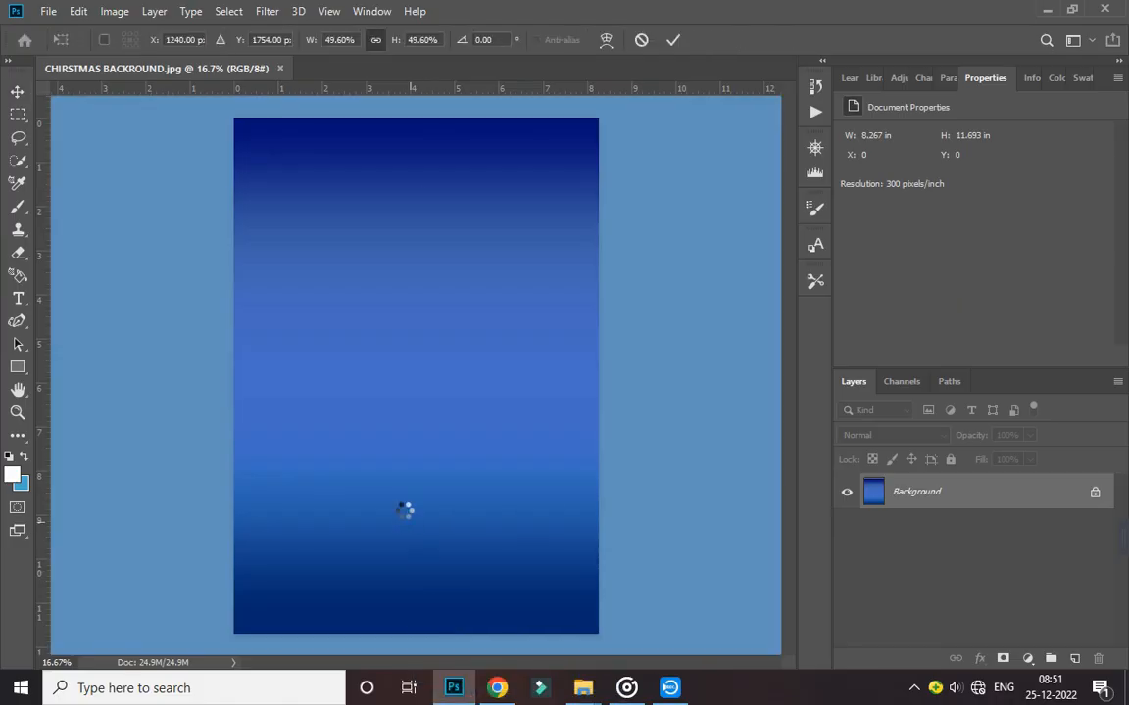
pyautogui.moveTo(469, 396); pyautogui.dragTo(467, 487)
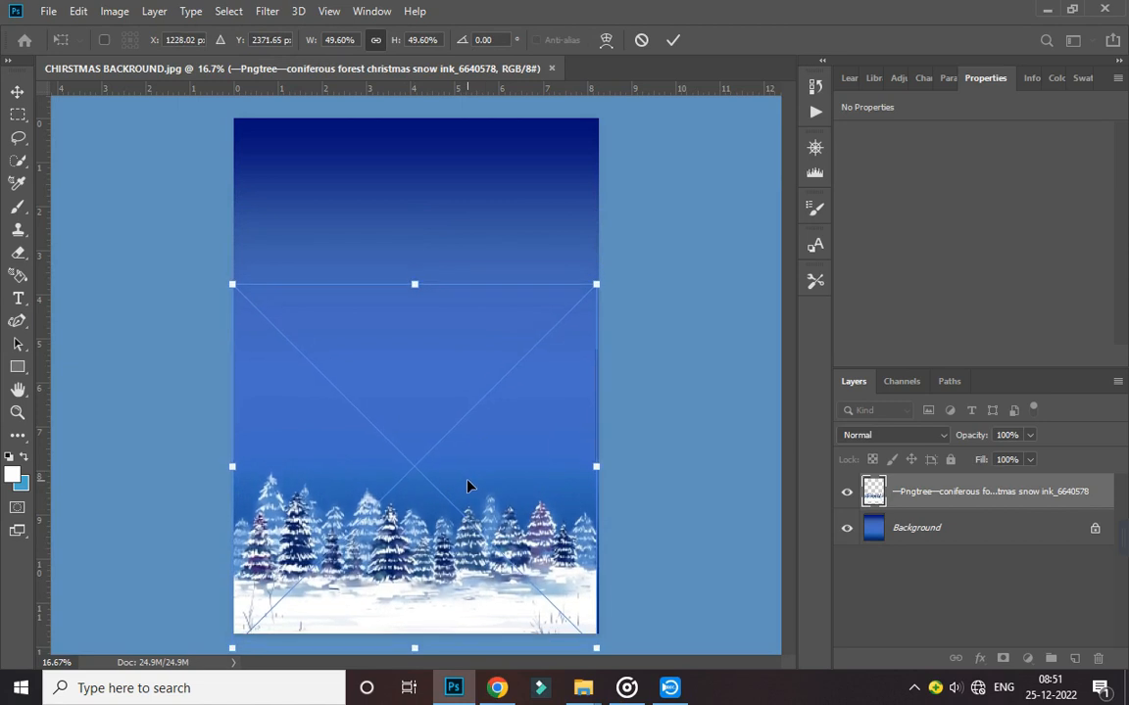
pyautogui.press('Right')
pyautogui.press('Right')
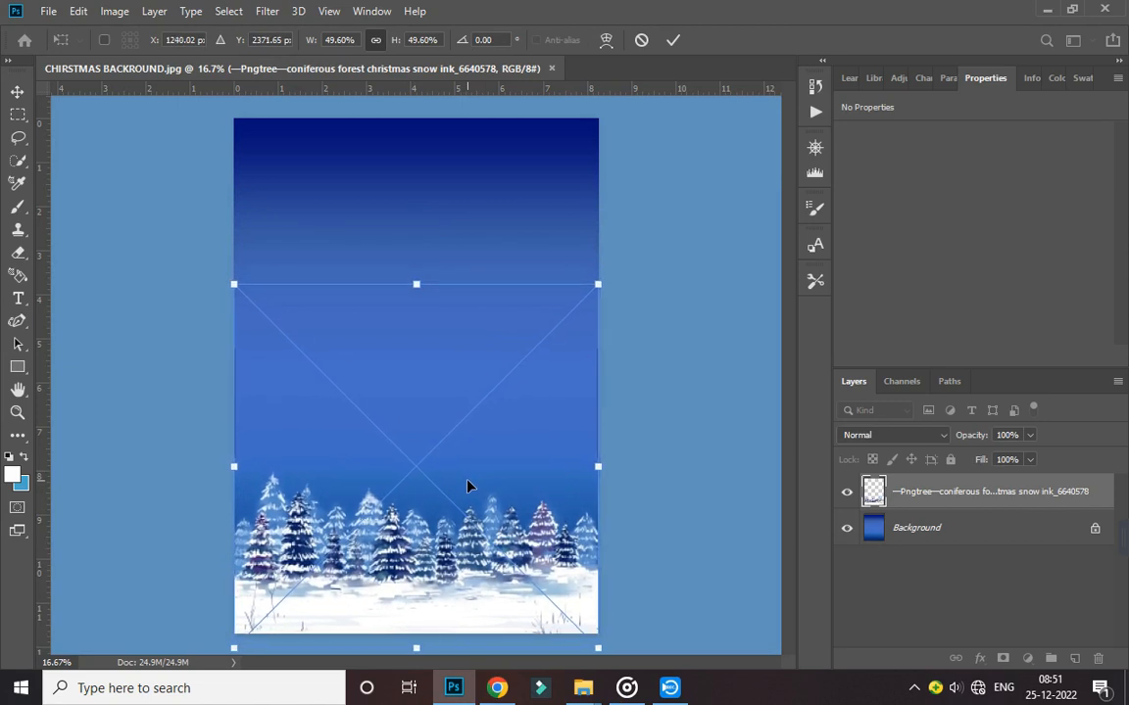
pyautogui.press('Return')
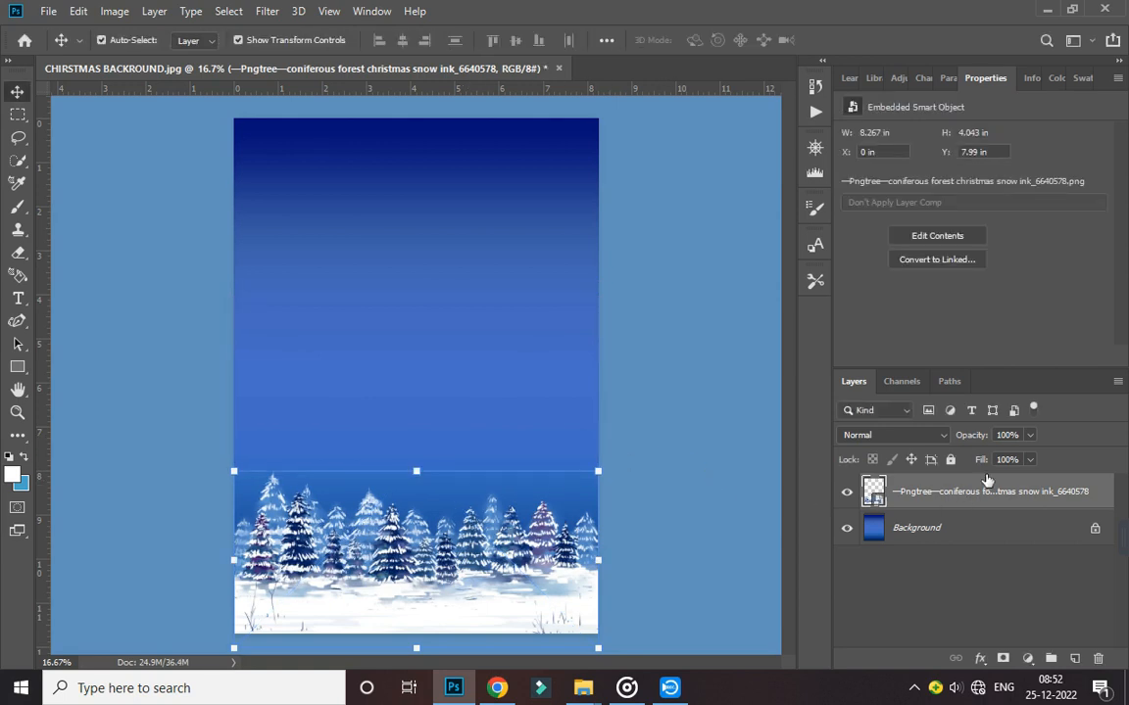
pyautogui.click(951, 460)
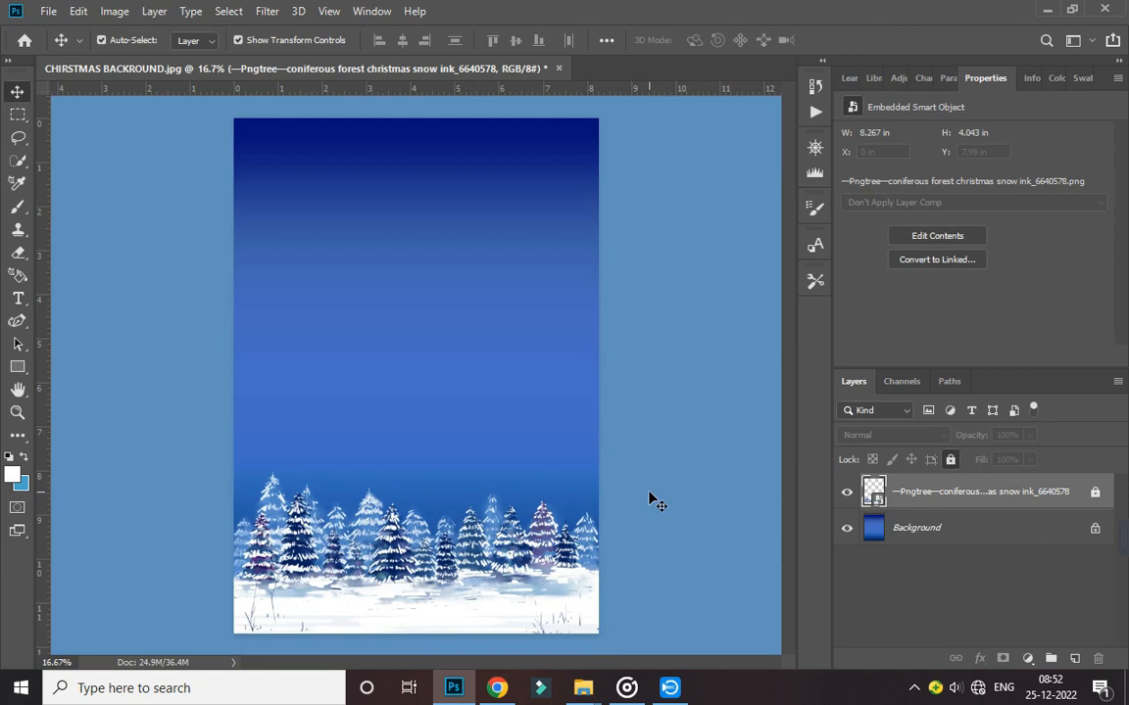
# Place the blue ornament image and scale it into the top-left corner, ribbon reaching the top
pyautogui.moveTo(563, 683)
pyautogui.click(532, 642)
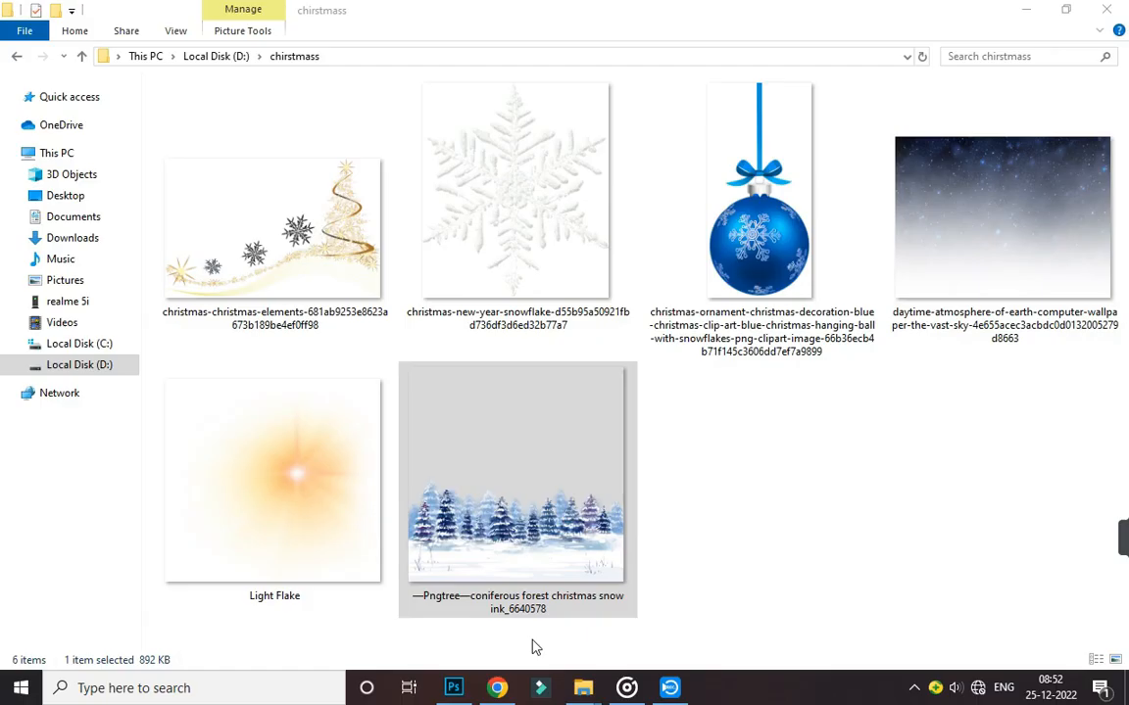
pyautogui.moveTo(769, 223); pyautogui.dragTo(267, 211)
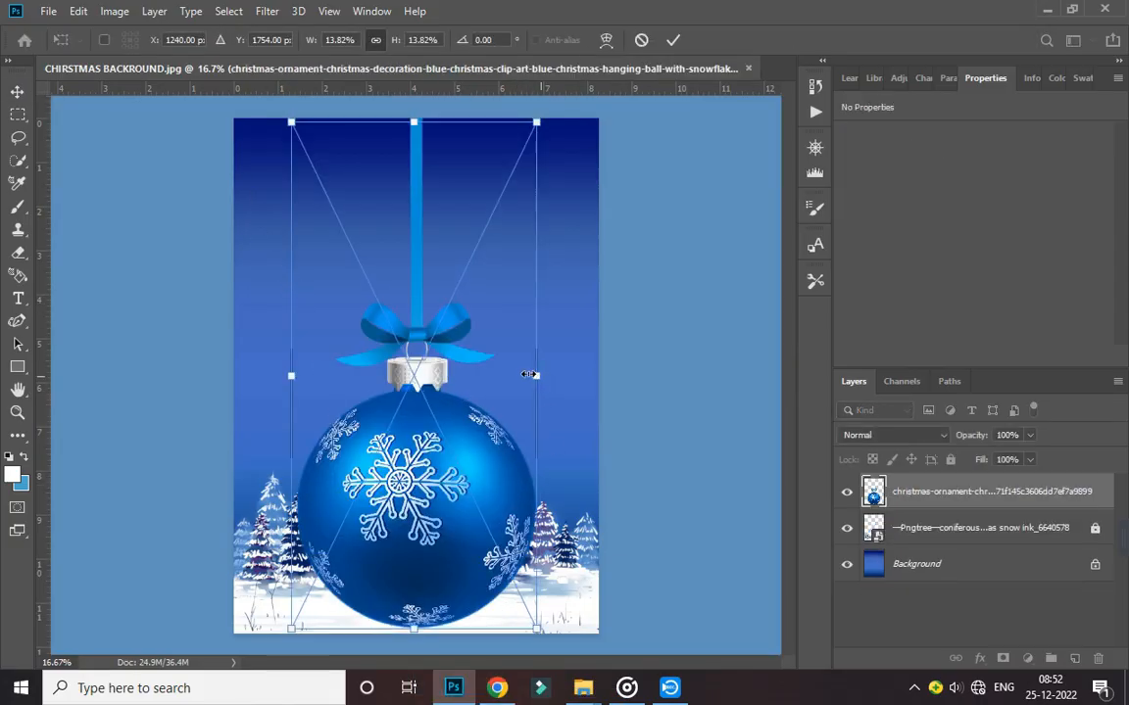
pyautogui.moveTo(538, 375); pyautogui.dragTo(273, 221)
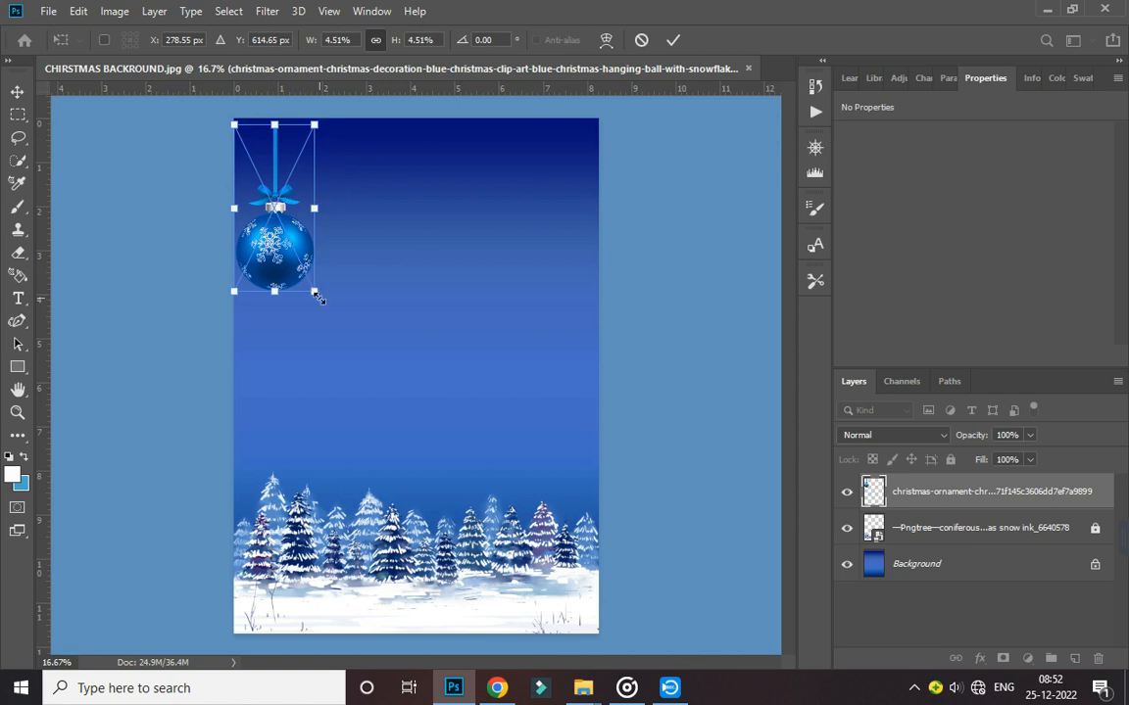
pyautogui.moveTo(314, 291); pyautogui.dragTo(274, 238)
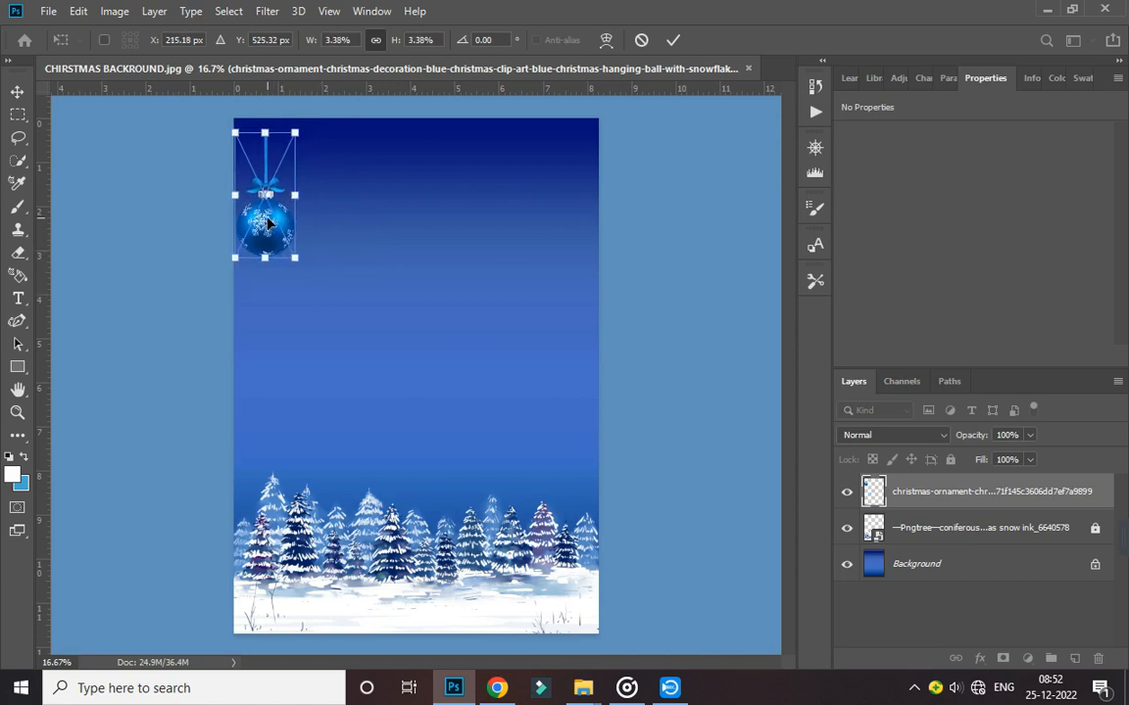
pyautogui.moveTo(263, 131); pyautogui.dragTo(265, 114)
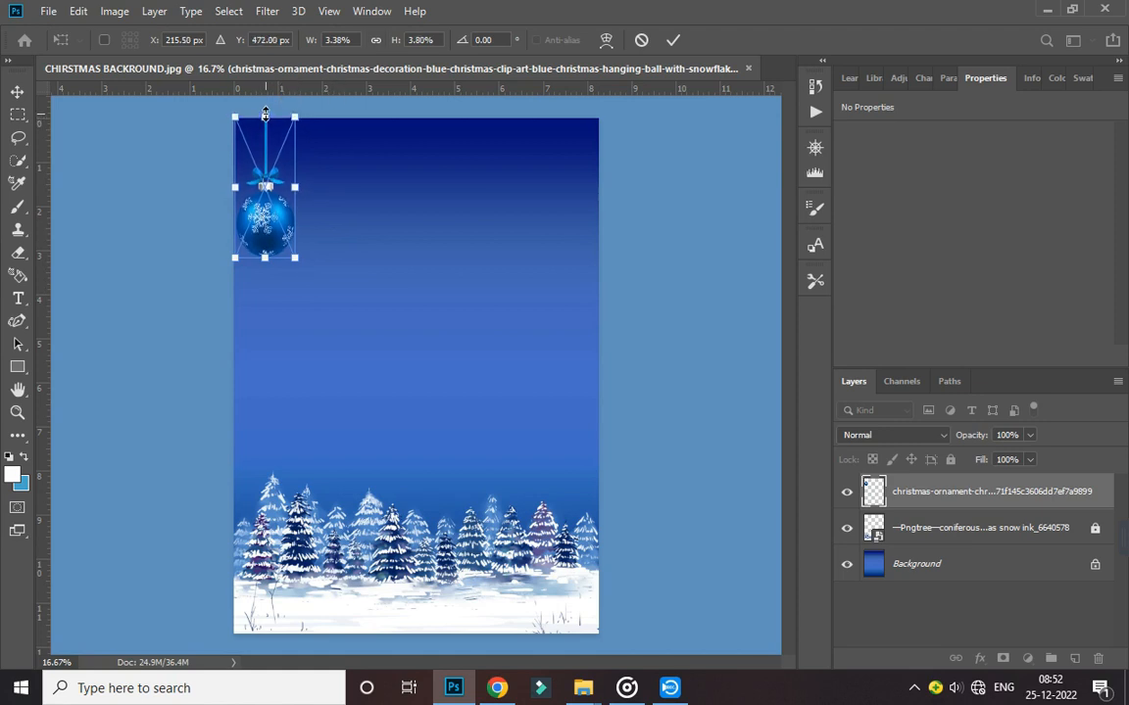
pyautogui.press('Return')
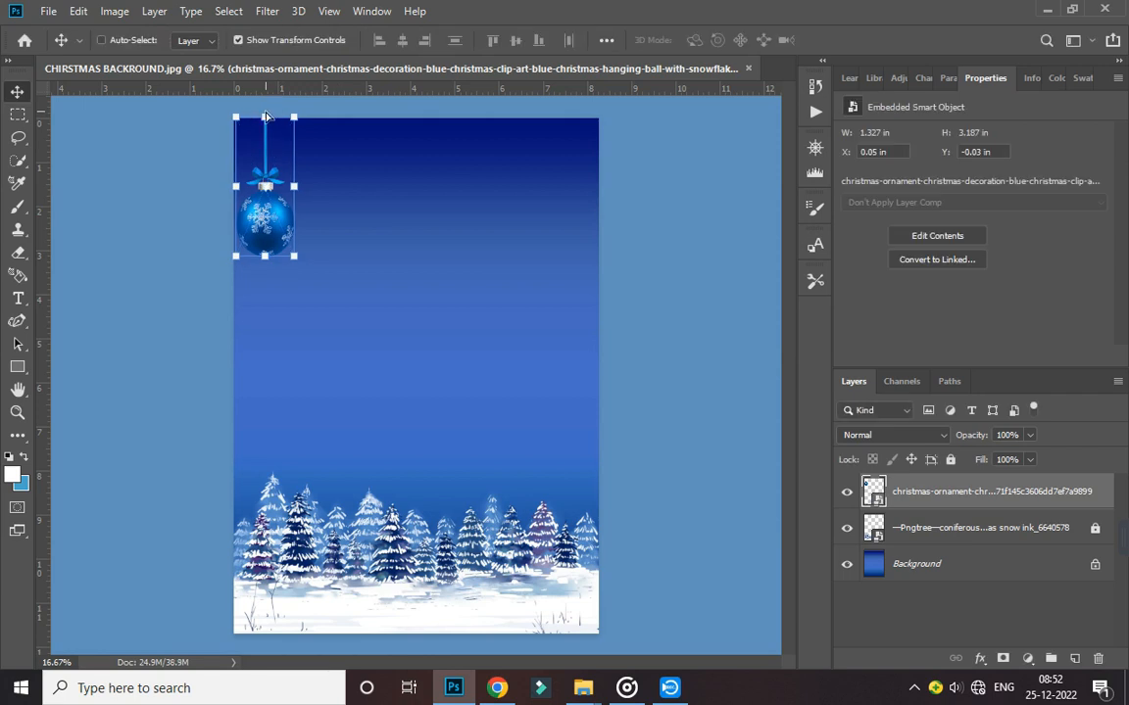
# Duplicate the ornament beside the first and shrink the copy to 0.93 × 2.237 in
pyautogui.moveTo(262, 178); pyautogui.dragTo(321, 179)
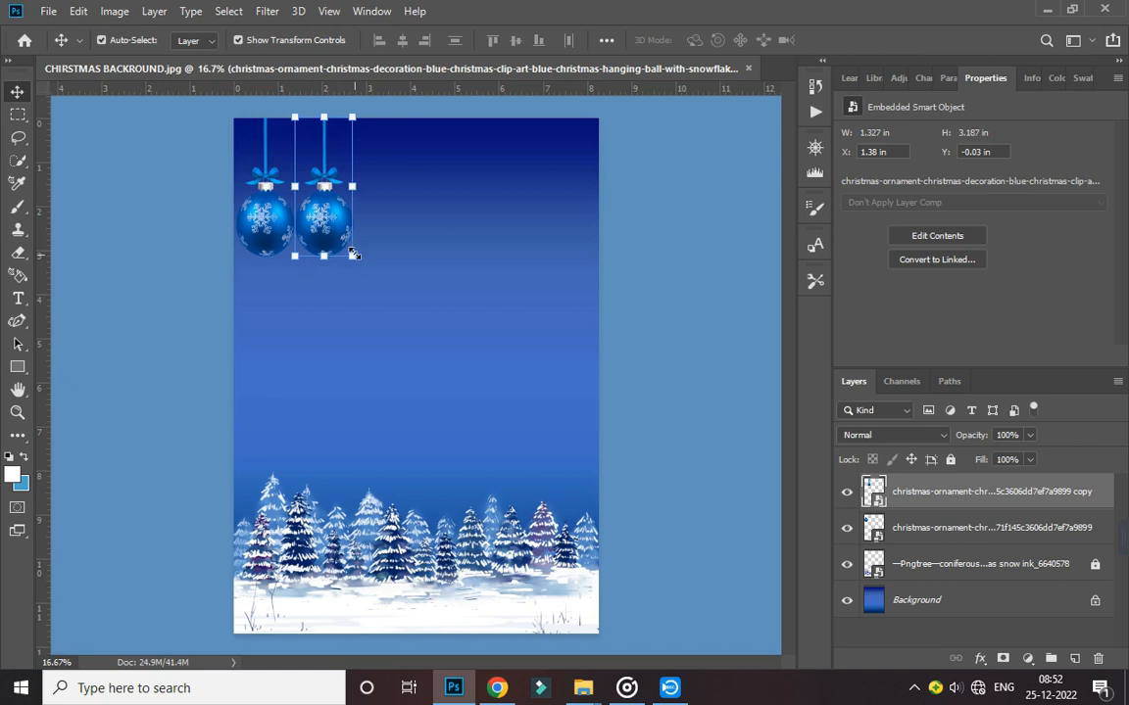
pyautogui.moveTo(354, 254); pyautogui.dragTo(319, 194)
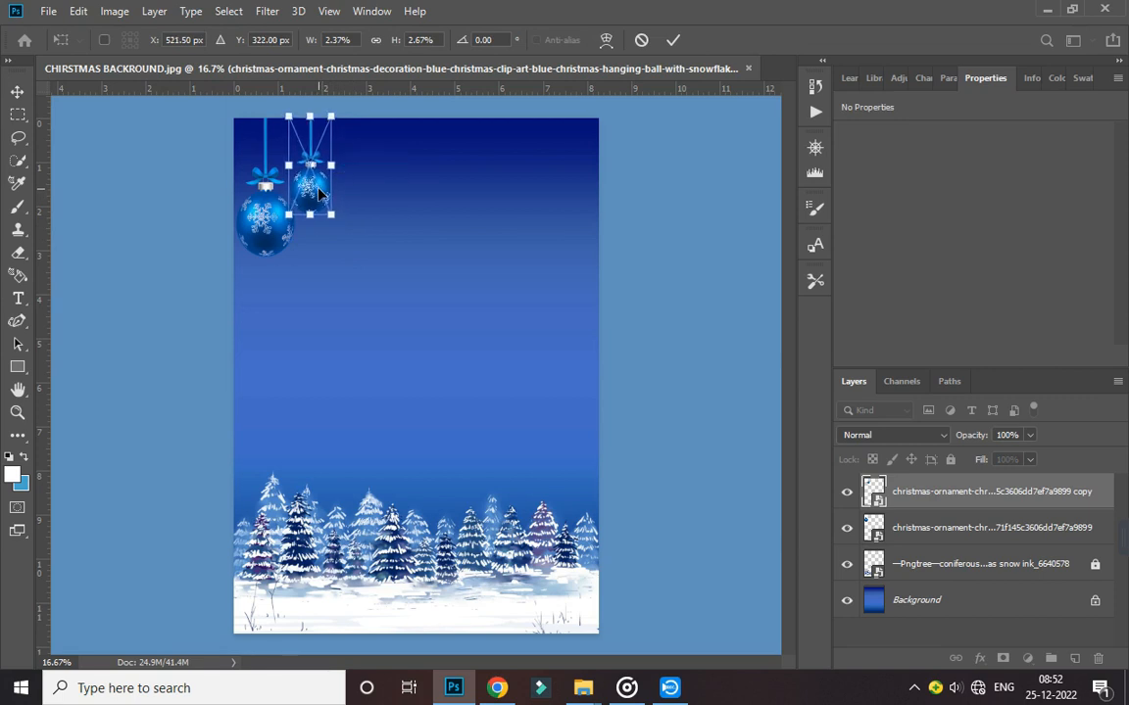
pyautogui.press('Return')
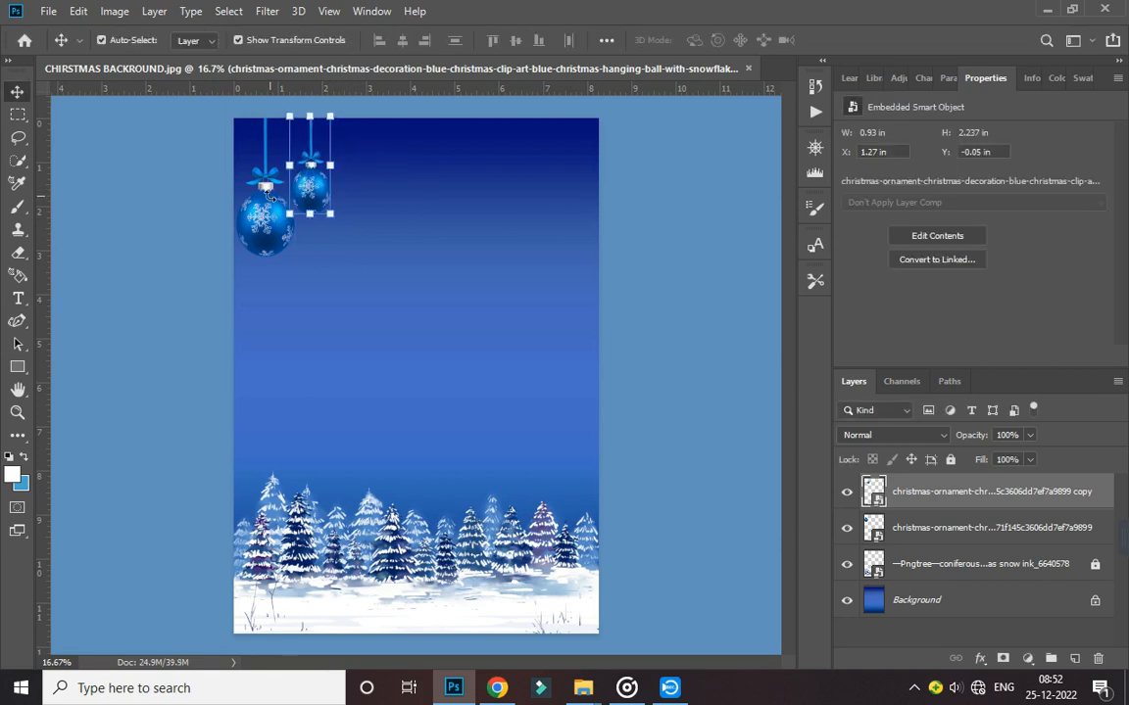
pyautogui.hotkey('ctrl', 't')
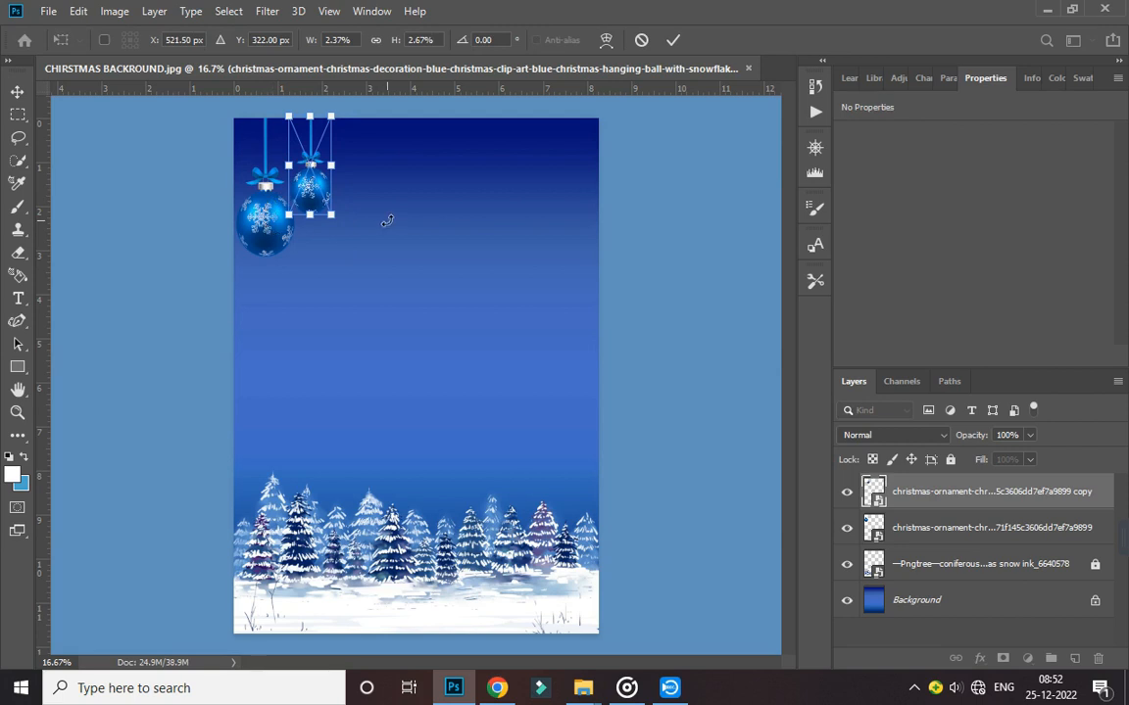
pyautogui.press('Return')
pyautogui.click(336, 204)
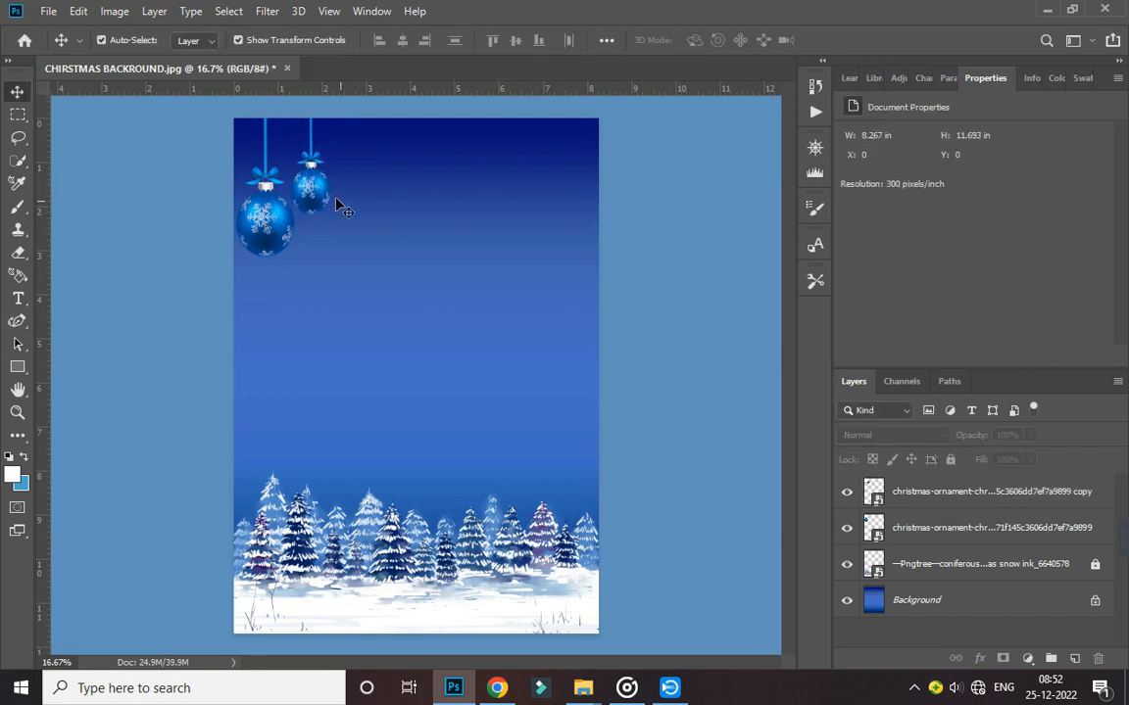
# Duplicate both ornaments, flip the copies horizontally, and move them to the top-right edge
pyautogui.click(310, 188)
pyautogui.keyDown('shift'); pyautogui.click(253, 221); pyautogui.keyUp('shift')
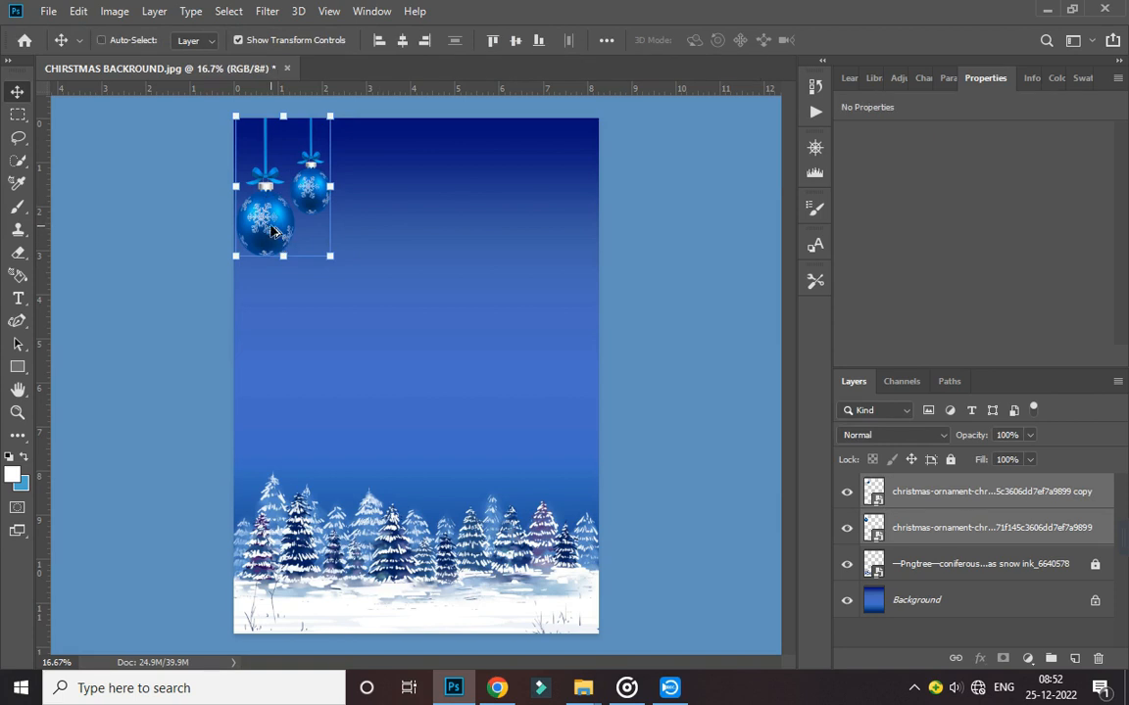
pyautogui.moveTo(255, 218); pyautogui.dragTo(507, 239)
pyautogui.rightClick(508, 239)
pyautogui.click(506, 225)
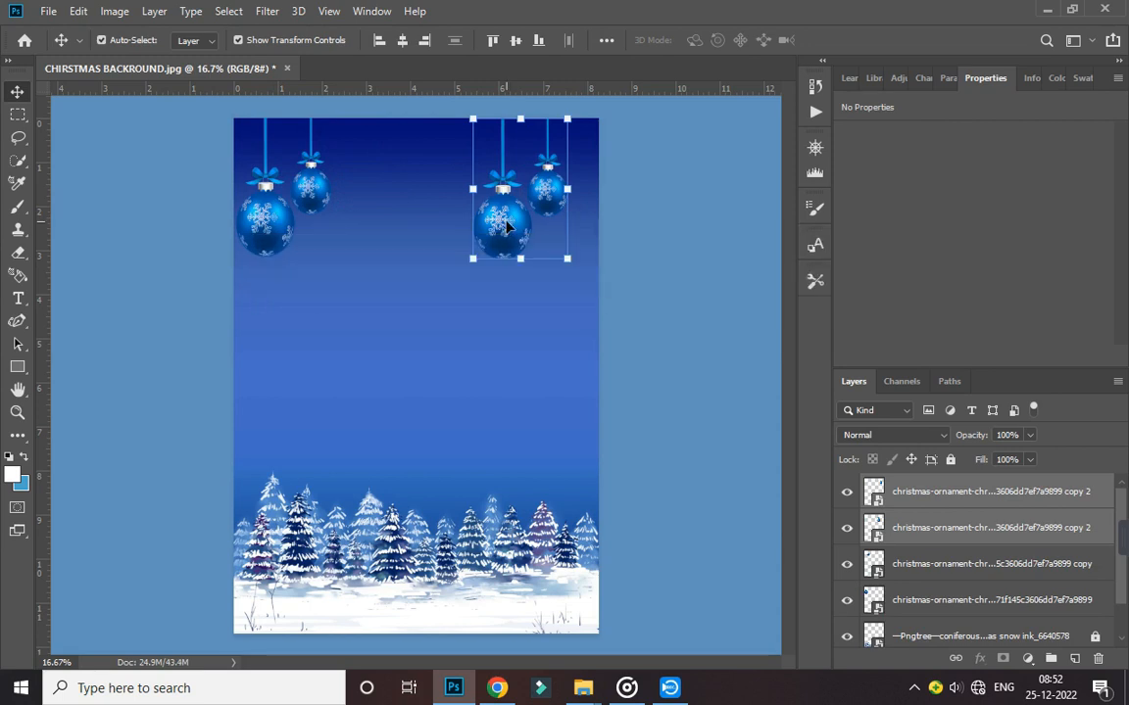
pyautogui.hotkey('ctrl', 't')
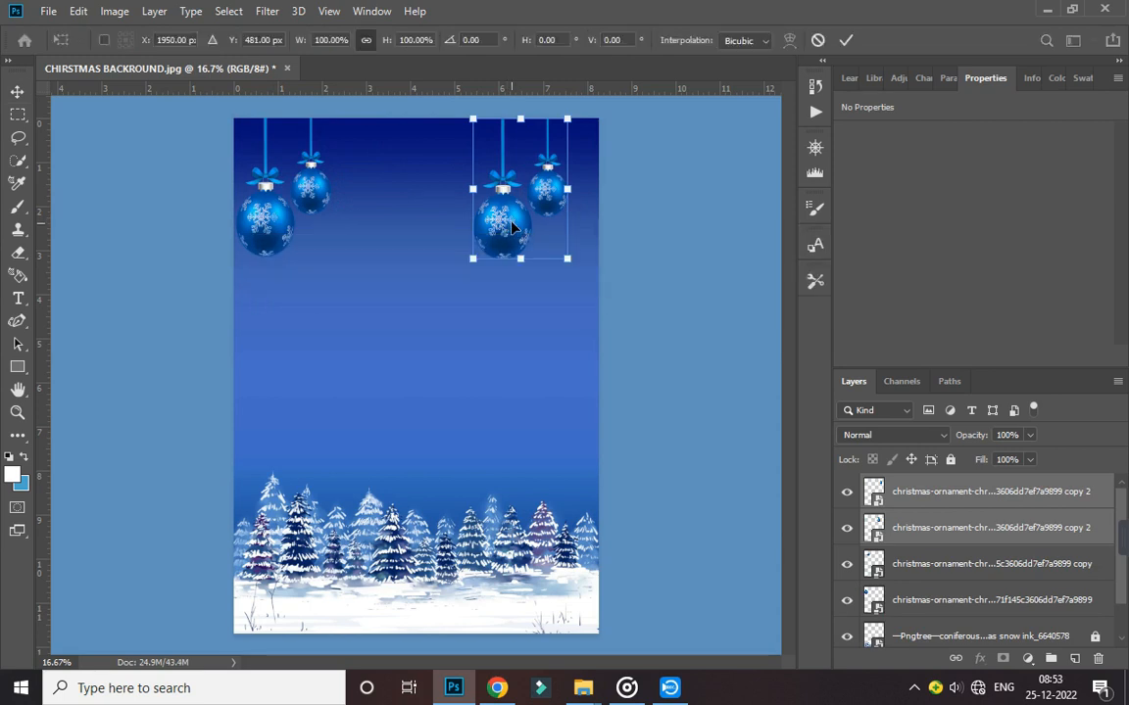
pyautogui.rightClick(512, 228)
pyautogui.click(553, 443)
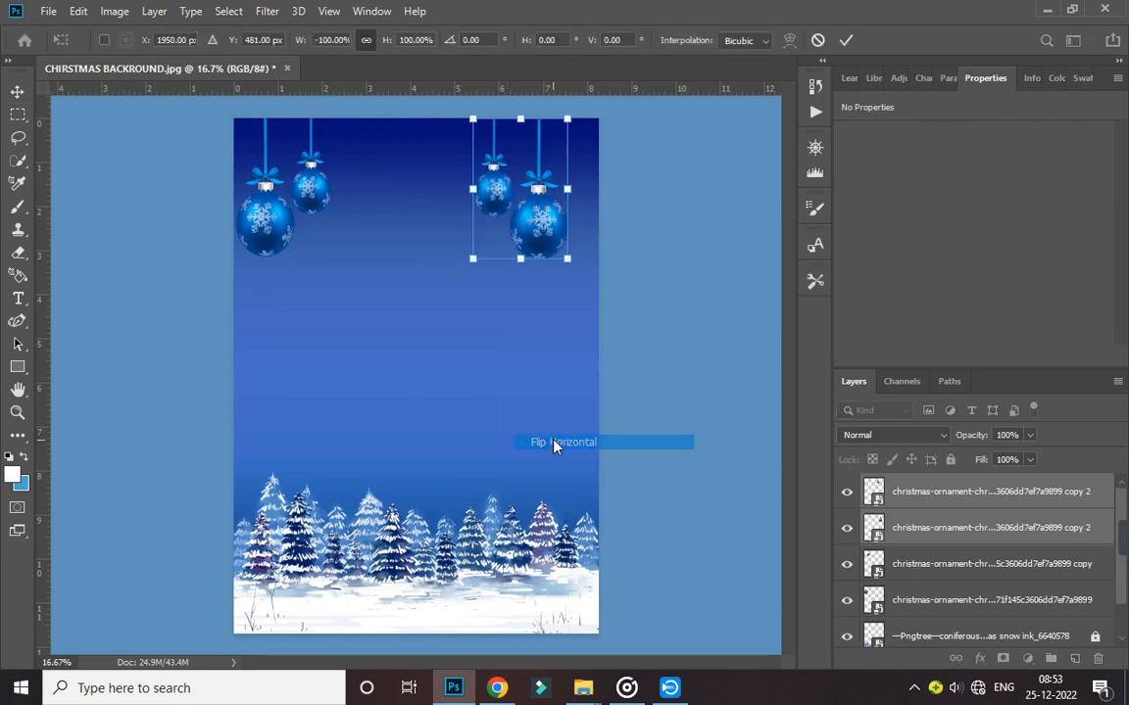
pyautogui.moveTo(530, 224); pyautogui.dragTo(552, 223)
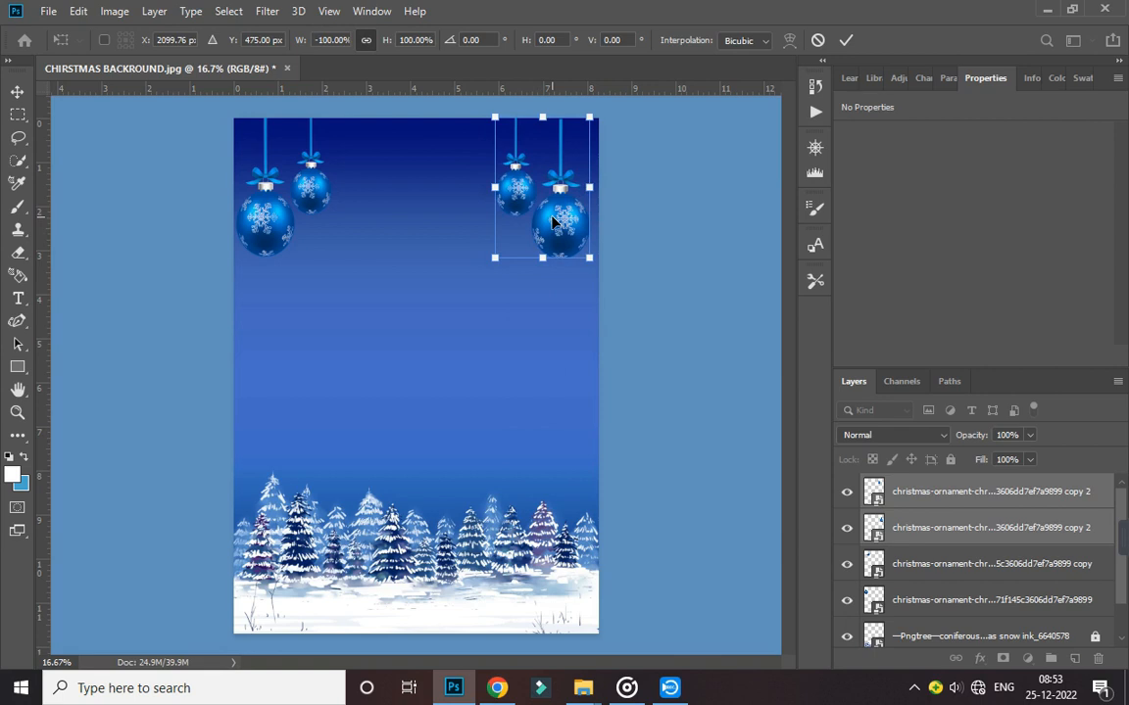
pyautogui.press('Return')
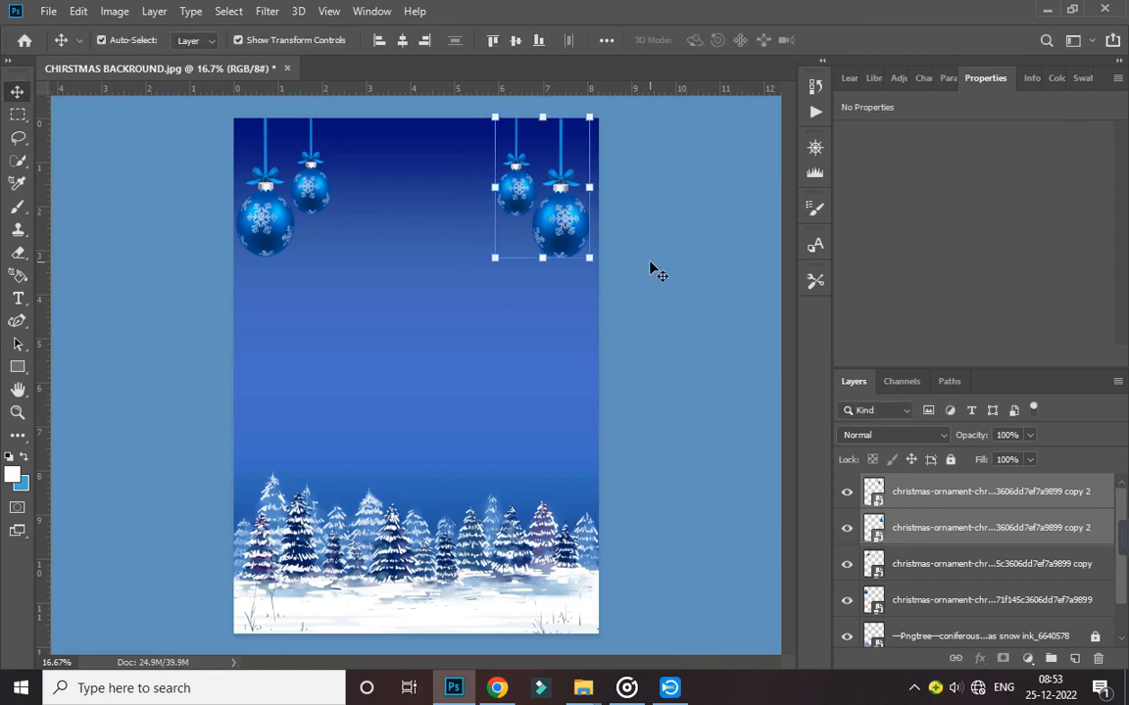
pyautogui.click(651, 269)
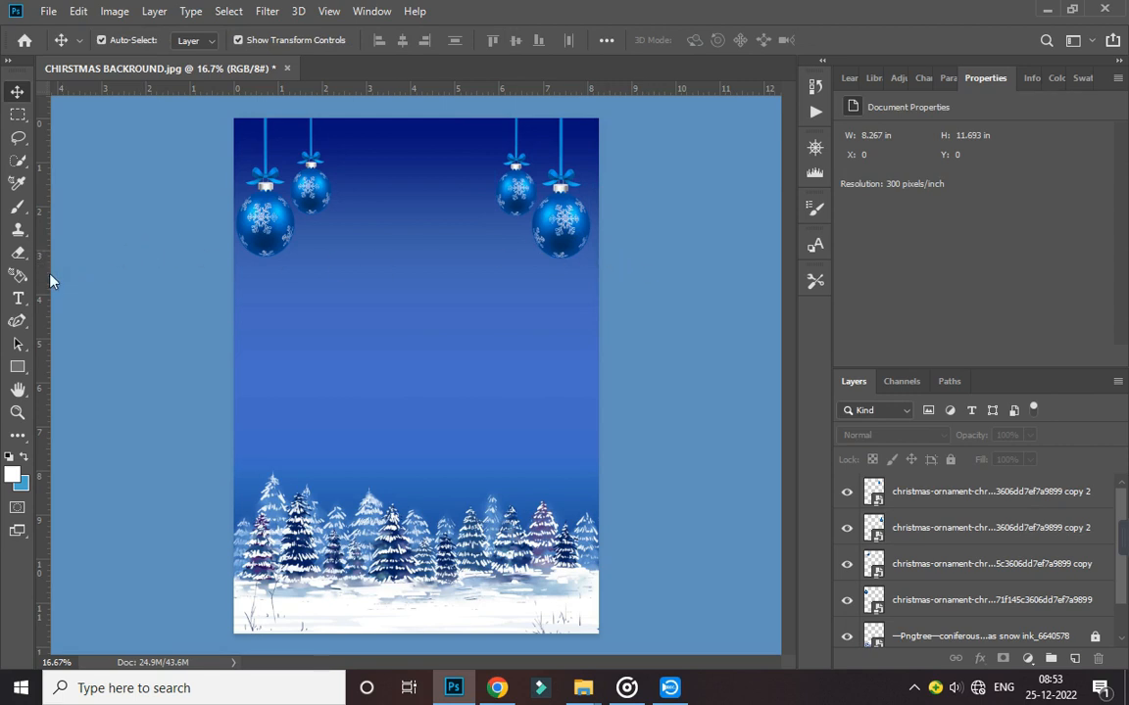
# Add a centre vertical guide and place the snowflake image, scaled down at the top centre
pyautogui.moveTo(40, 284); pyautogui.dragTo(410, 290)
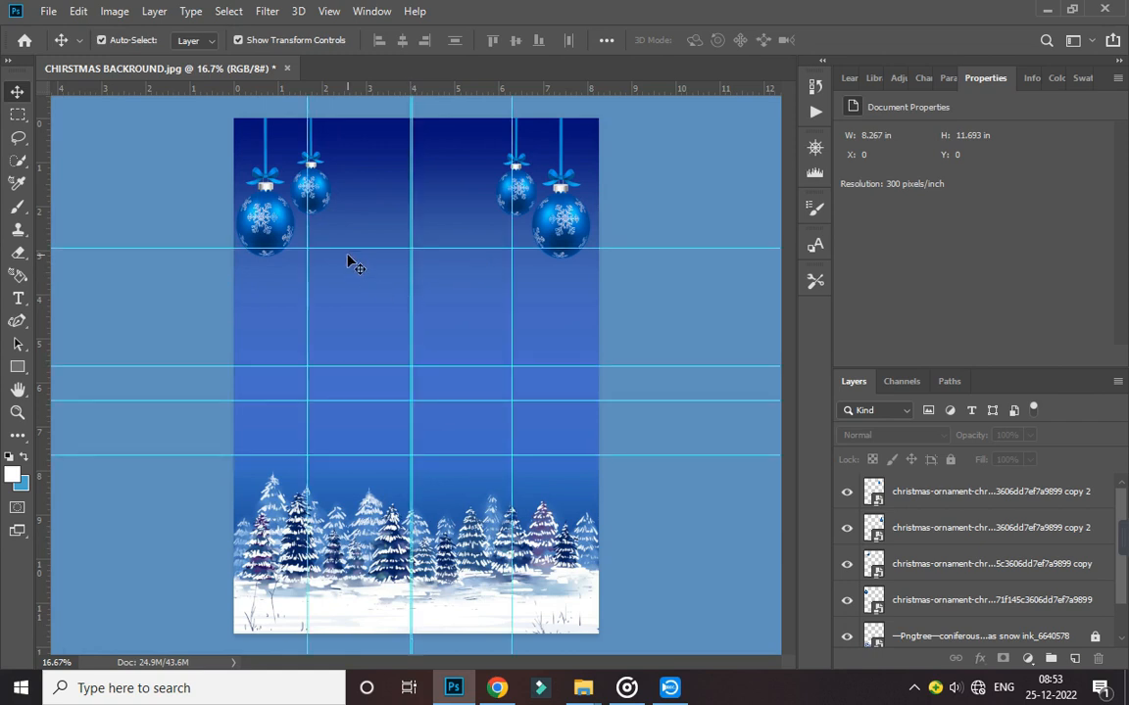
pyautogui.moveTo(583, 688)
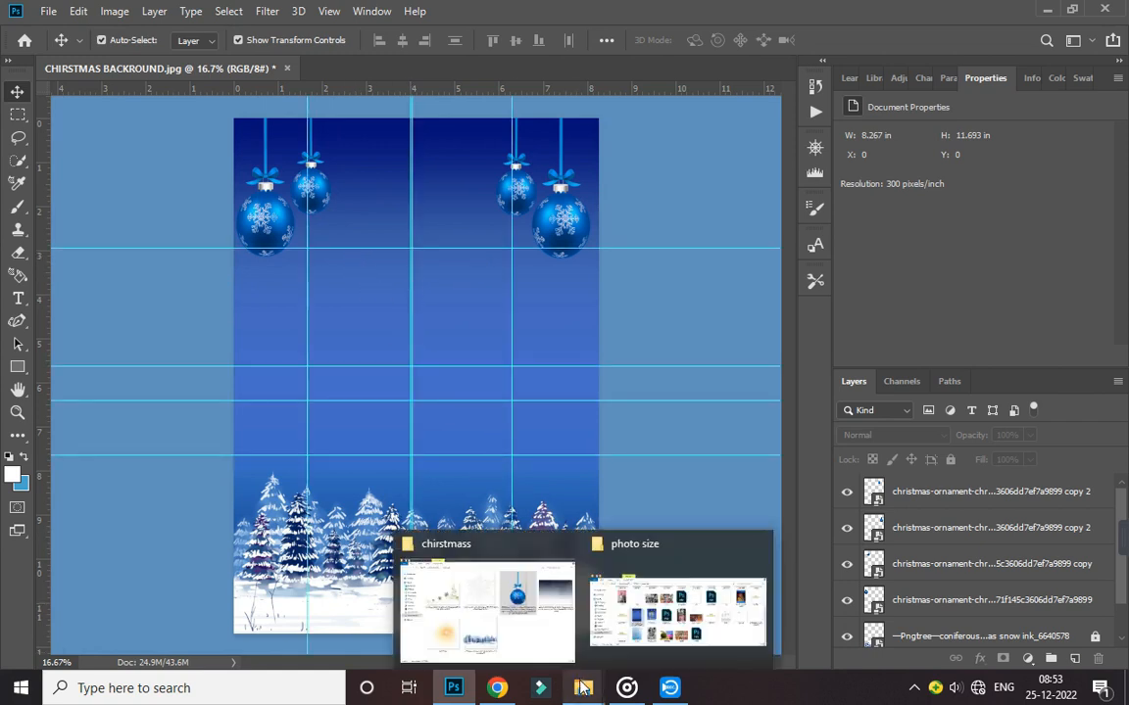
pyautogui.click(549, 635)
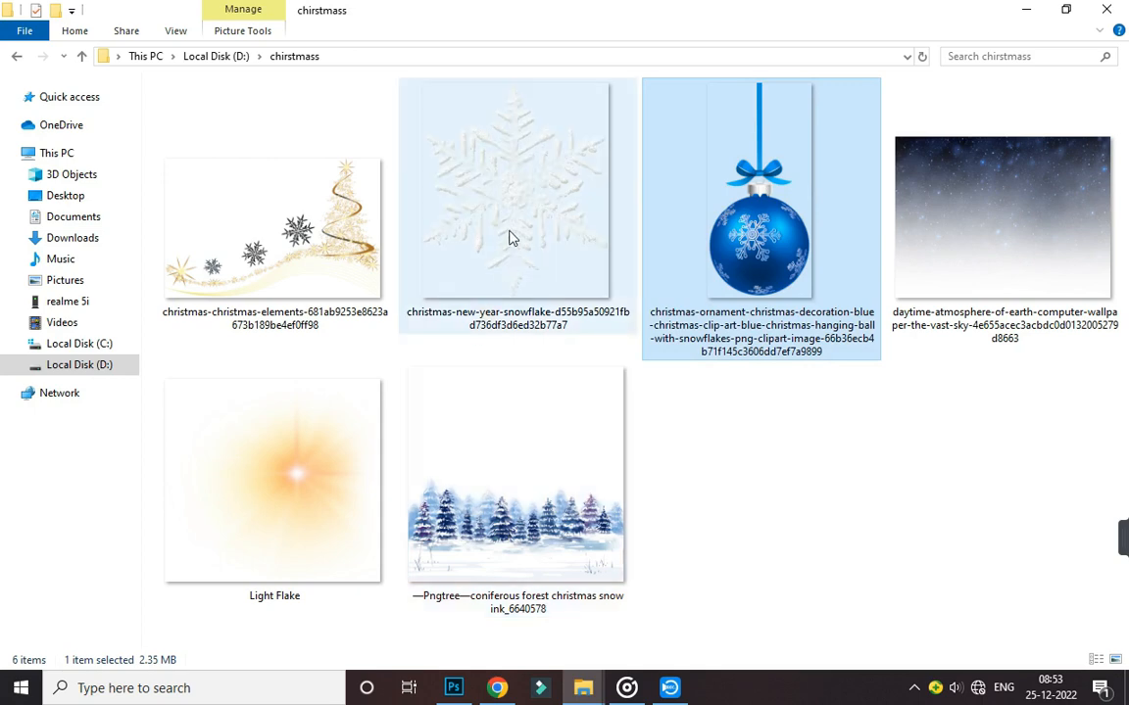
pyautogui.moveTo(511, 239); pyautogui.dragTo(415, 239)
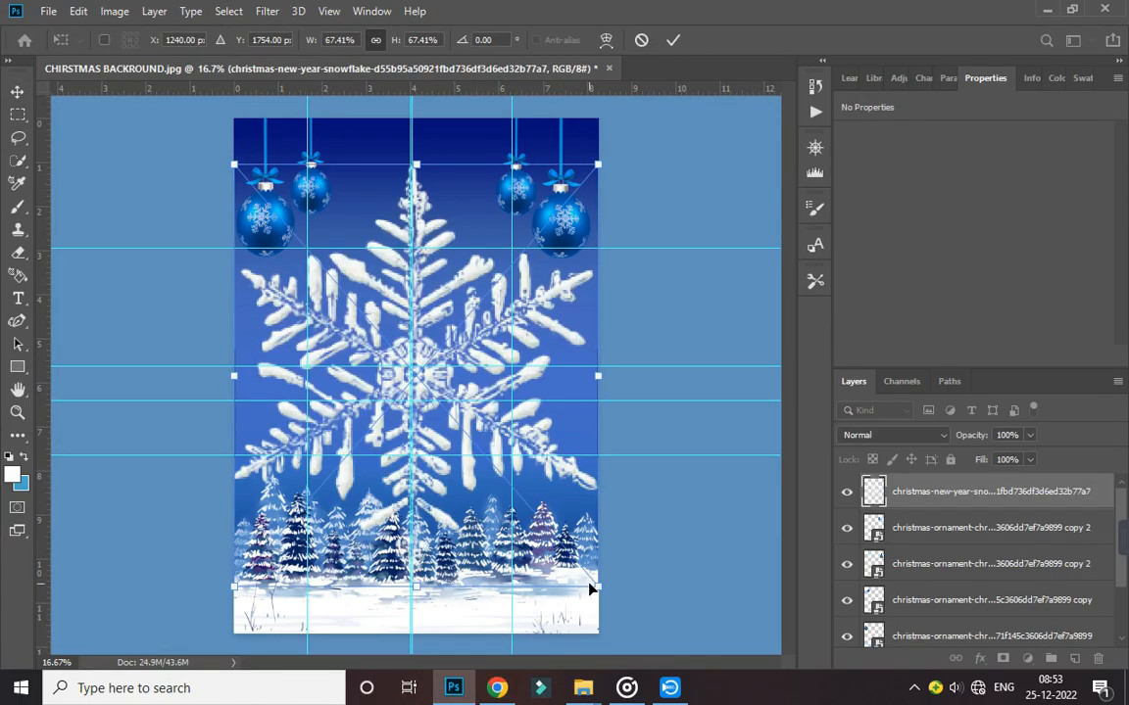
pyautogui.moveTo(590, 588); pyautogui.dragTo(407, 207)
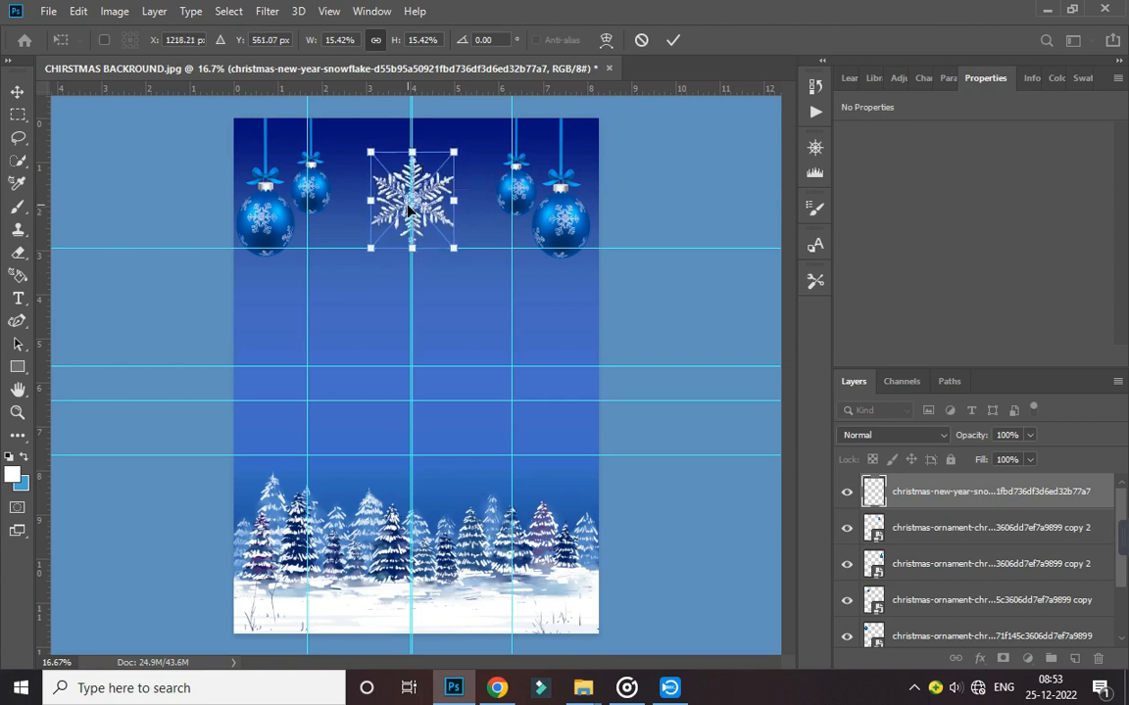
pyautogui.moveTo(452, 249); pyautogui.dragTo(415, 210)
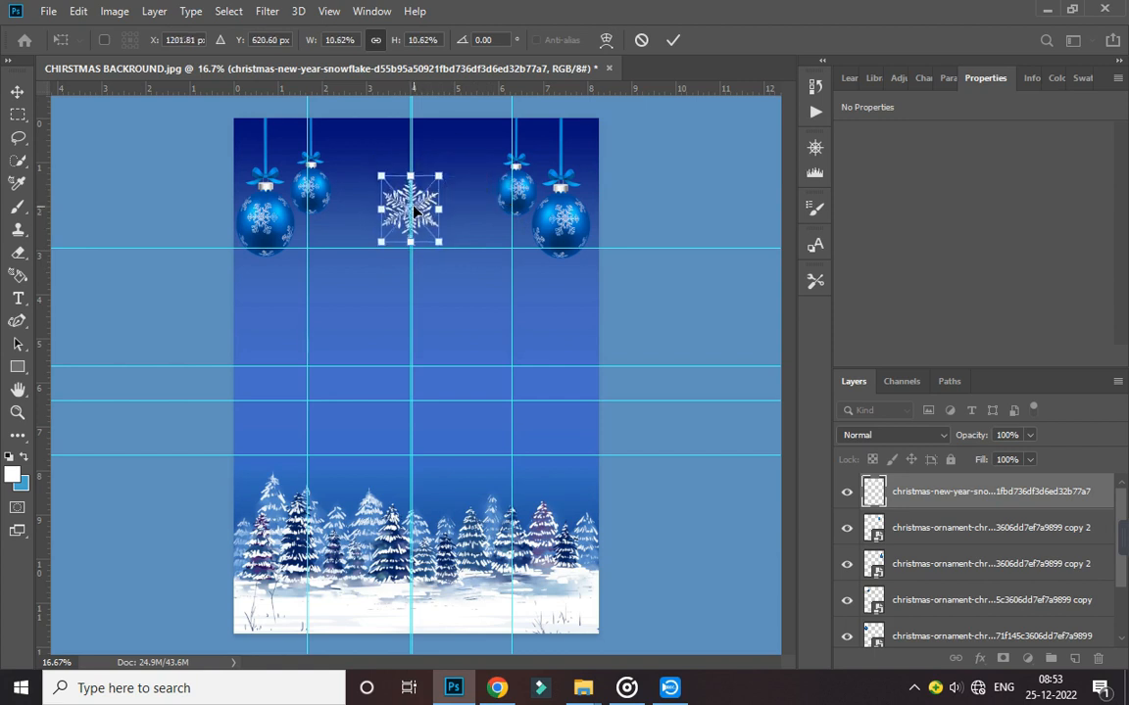
# Nudge the snowflake into its centred position at 1.303 × 1.51 in and commit
pyautogui.press('Down')
pyautogui.press('Down')
pyautogui.press('Down')
pyautogui.press('Down')
pyautogui.press('Up')
pyautogui.press('Up')
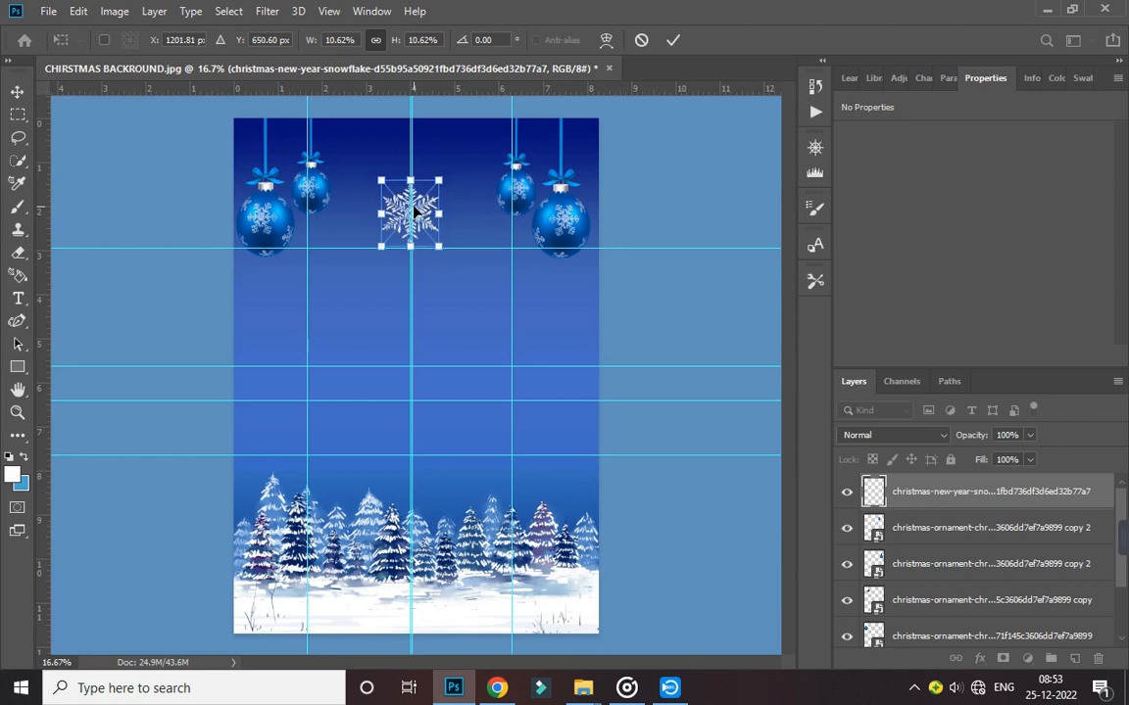
pyautogui.press('Up')
pyautogui.press('Up')
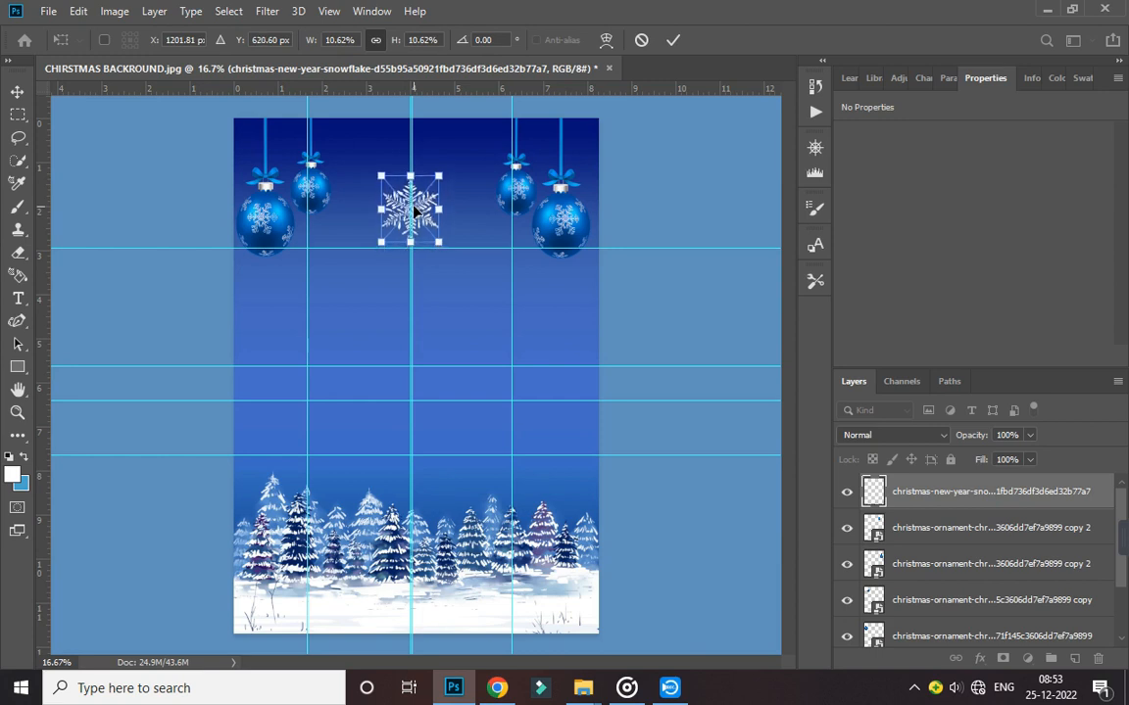
pyautogui.press('Right')
pyautogui.press('Return')
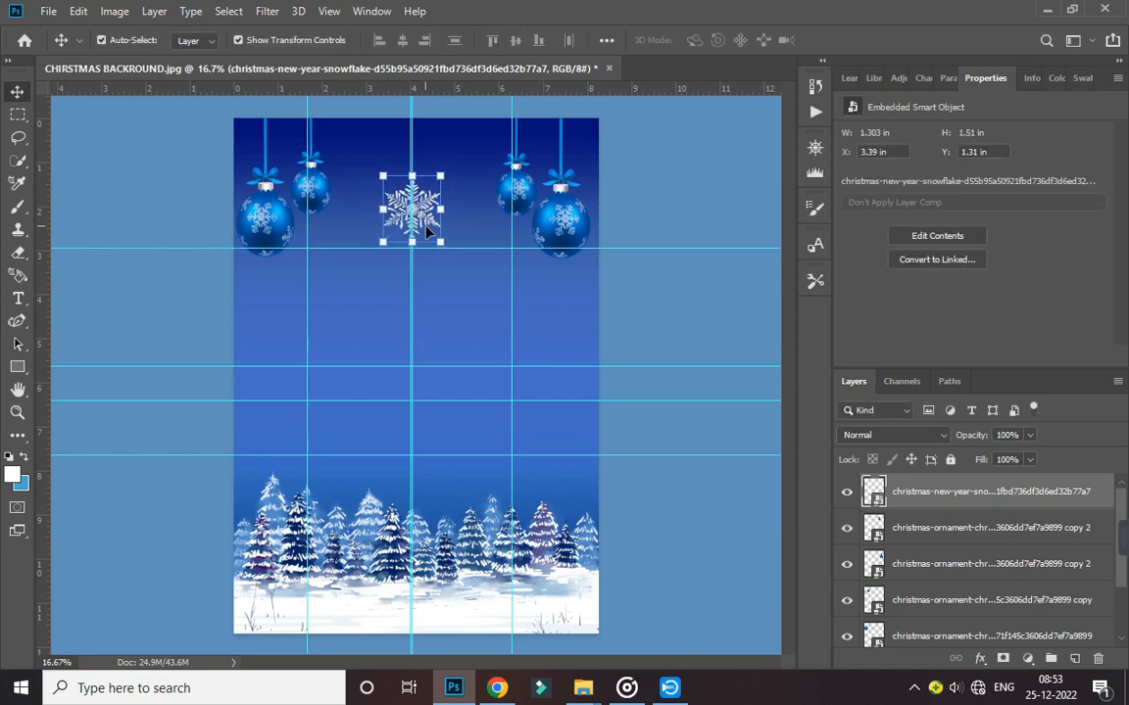
# Lock the snowflake layer and all four ornament layers
pyautogui.click(620, 324)
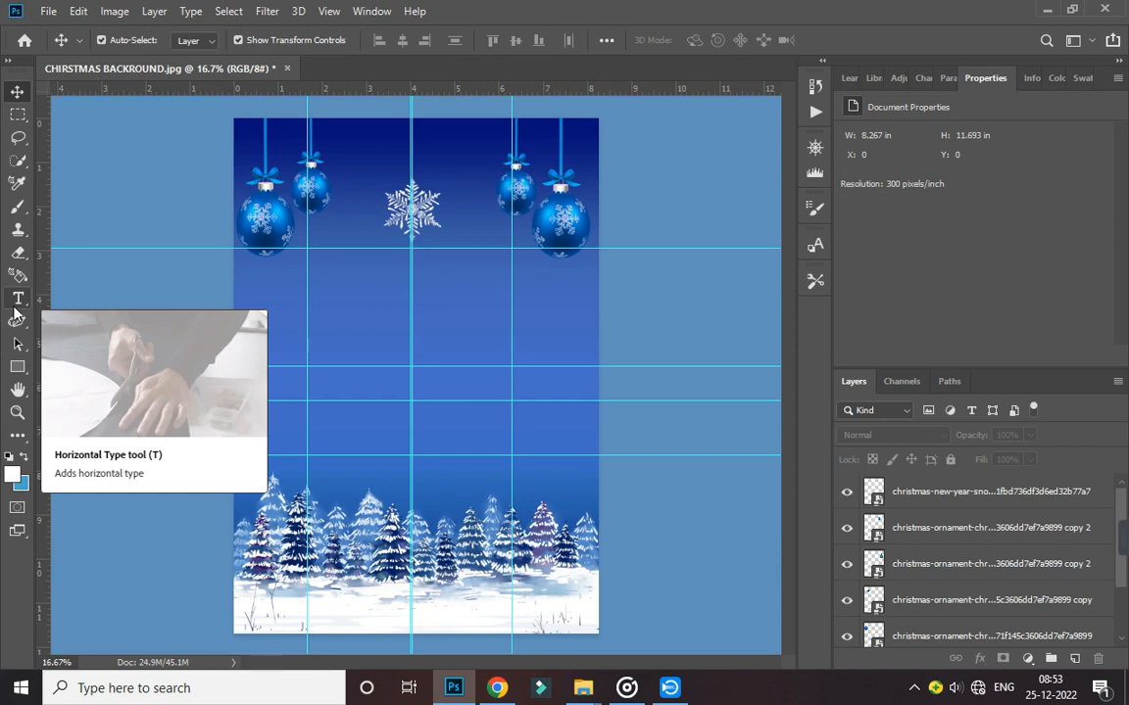
pyautogui.click(989, 491)
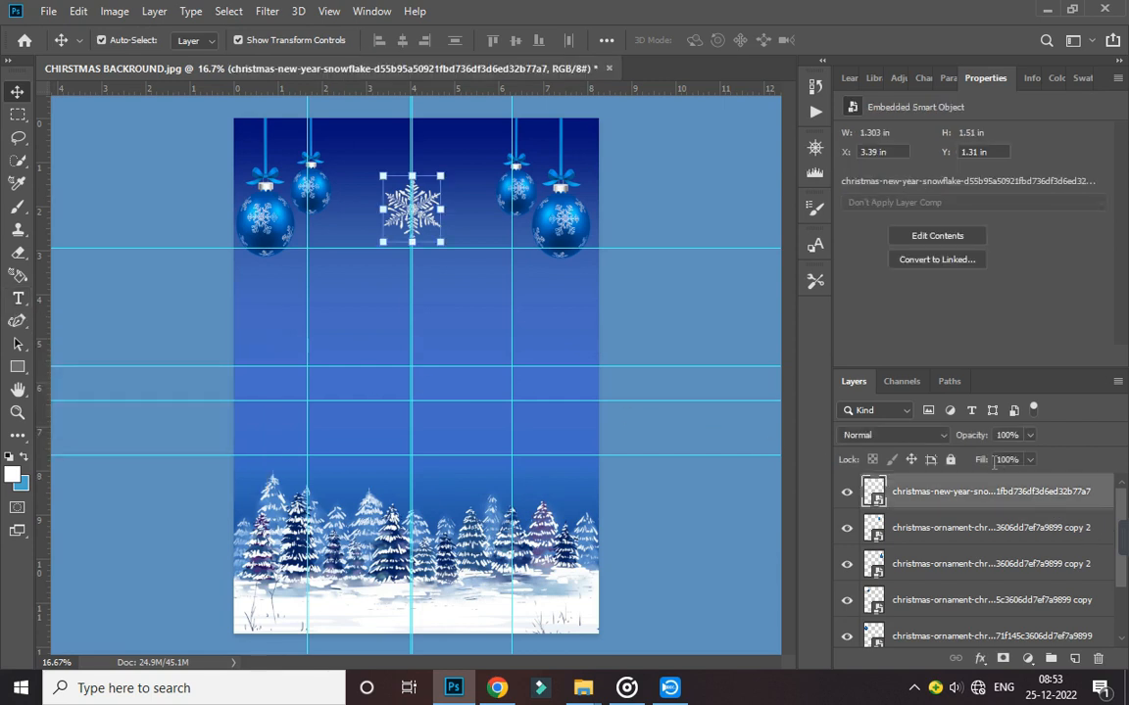
pyautogui.click(950, 459)
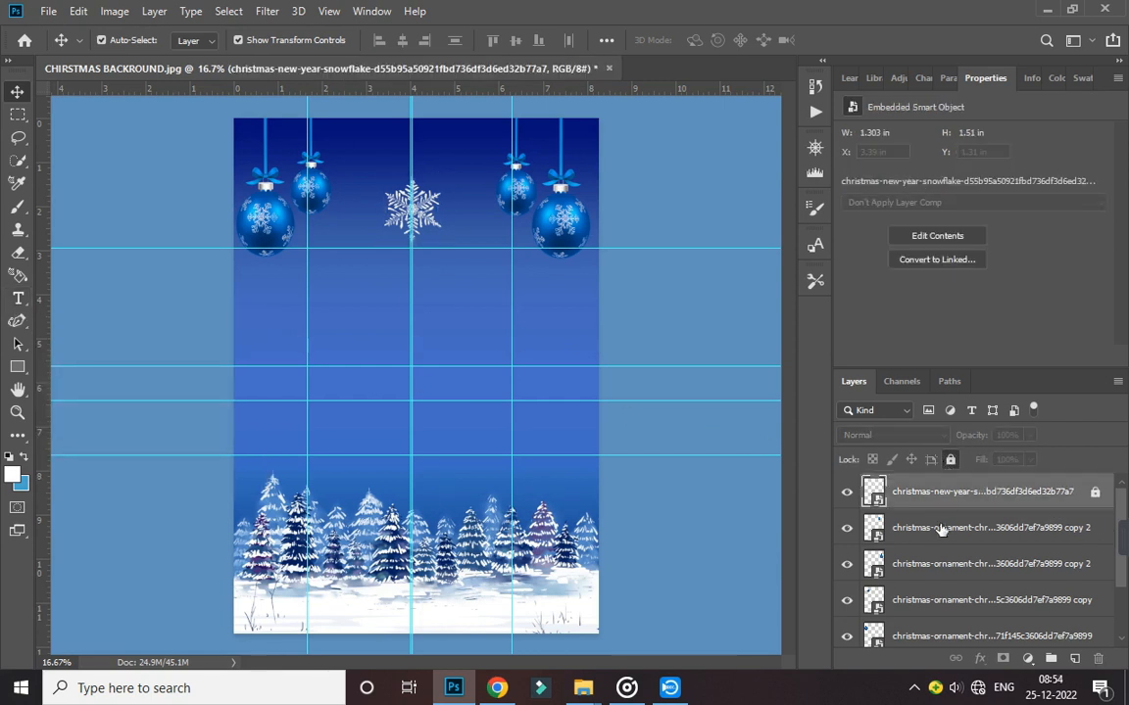
pyautogui.click(941, 527)
pyautogui.click(950, 460)
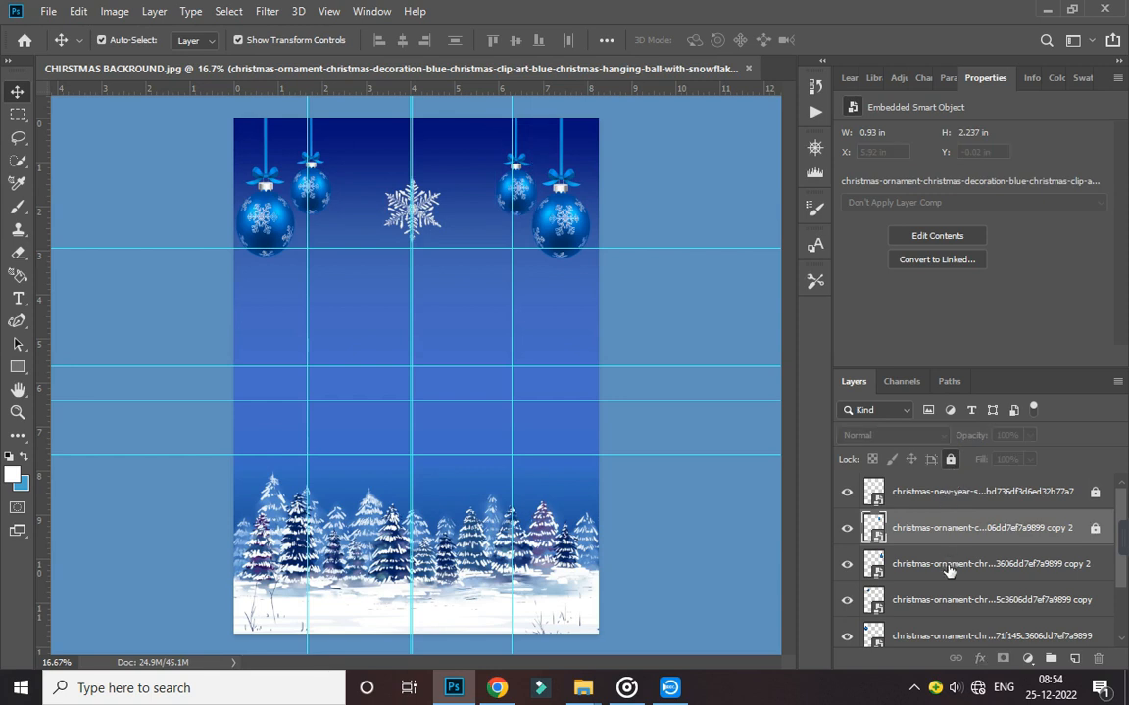
pyautogui.click(944, 567)
pyautogui.click(949, 459)
pyautogui.click(960, 599)
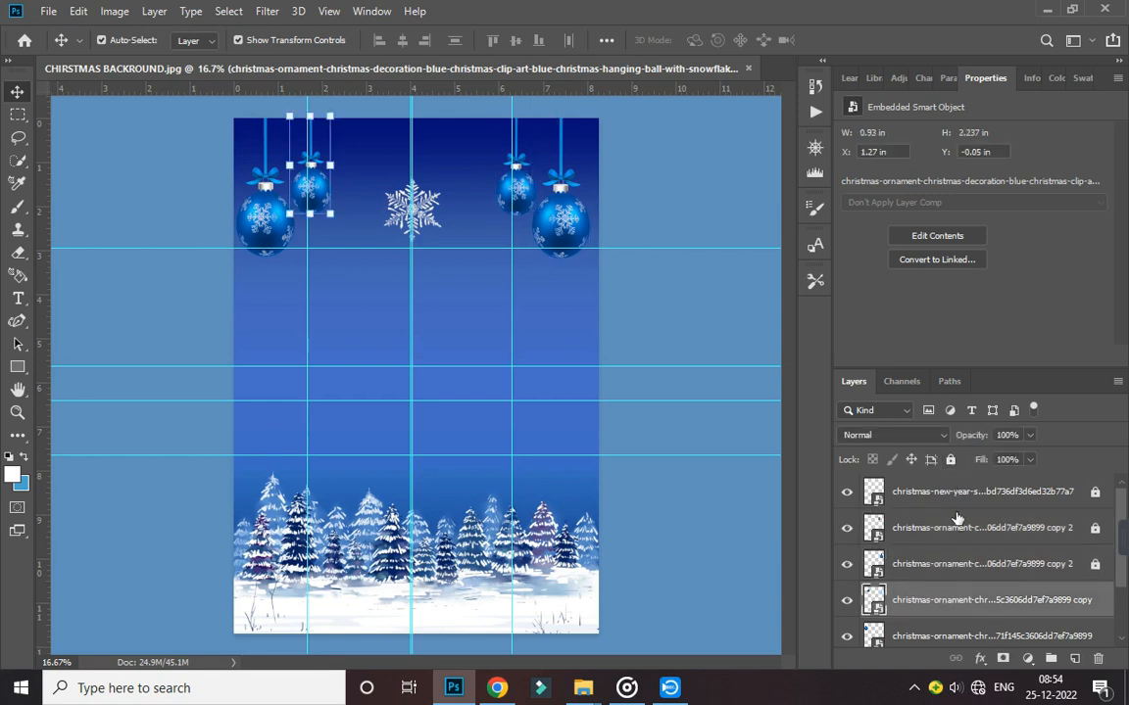
pyautogui.click(950, 459)
pyautogui.click(965, 635)
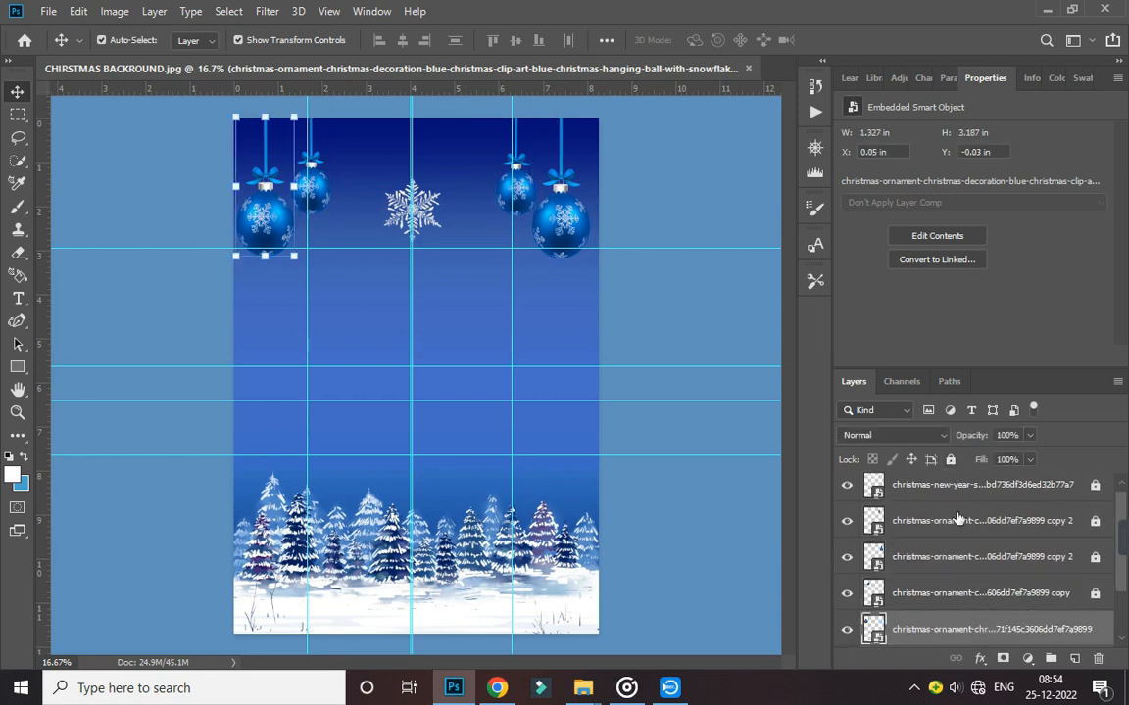
pyautogui.click(949, 461)
# Start a new horizontal text layer at the top of the poster
pyautogui.scroll(-1, 957, 538)
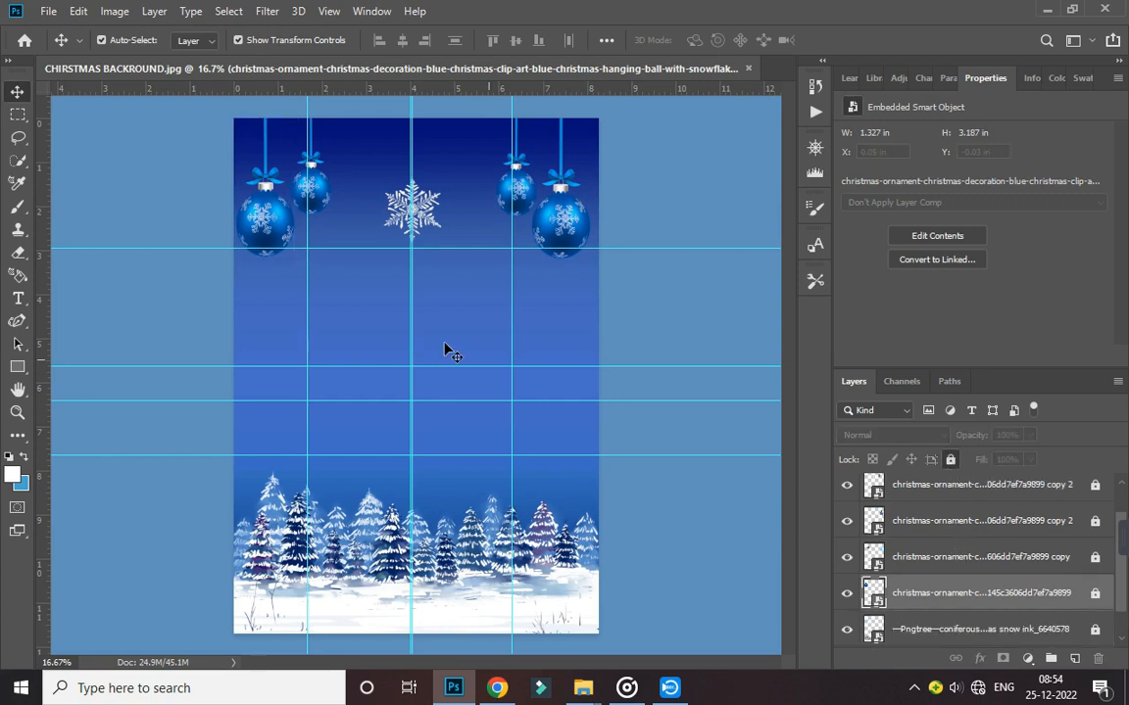
pyautogui.click(18, 298)
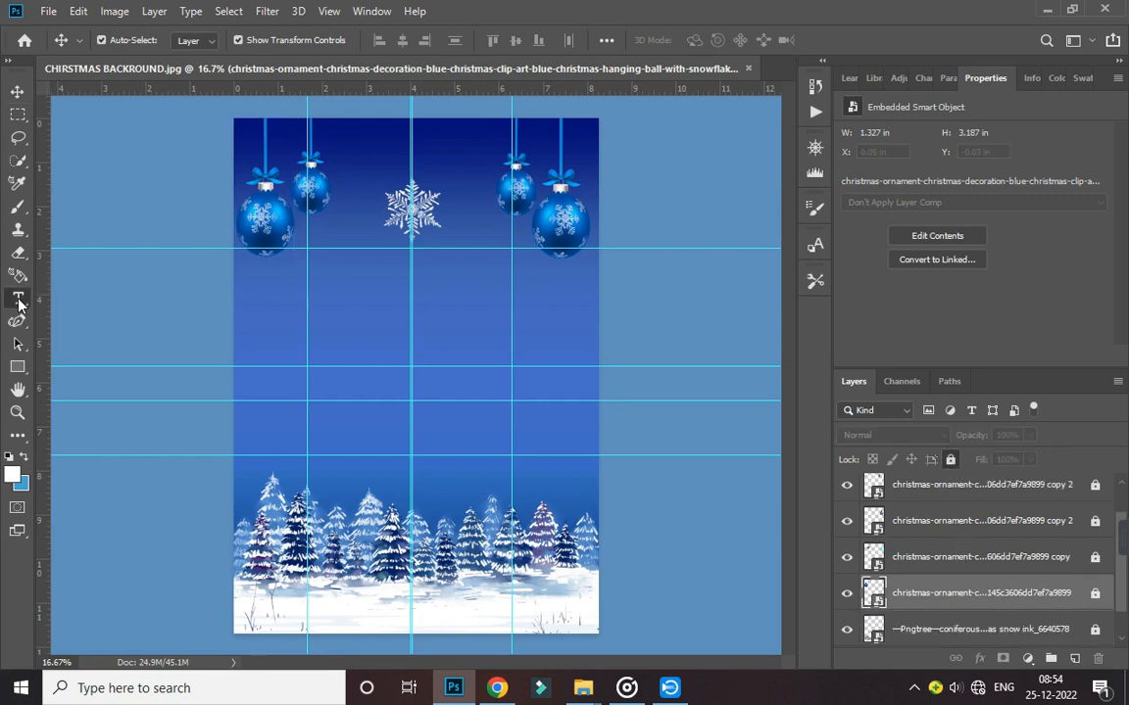
pyautogui.click(361, 135)
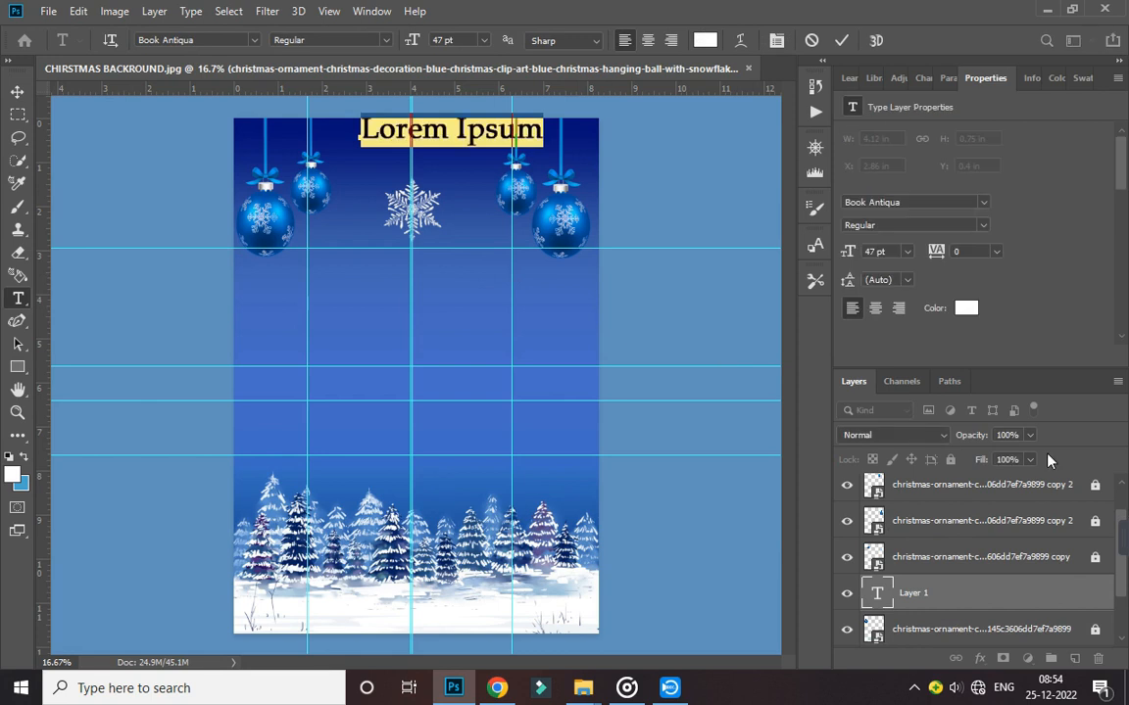
# Replace the placeholder with the author's full name and set it in Book Antiqua
pyautogui.press('BackSpace')
pyautogui.write('D')
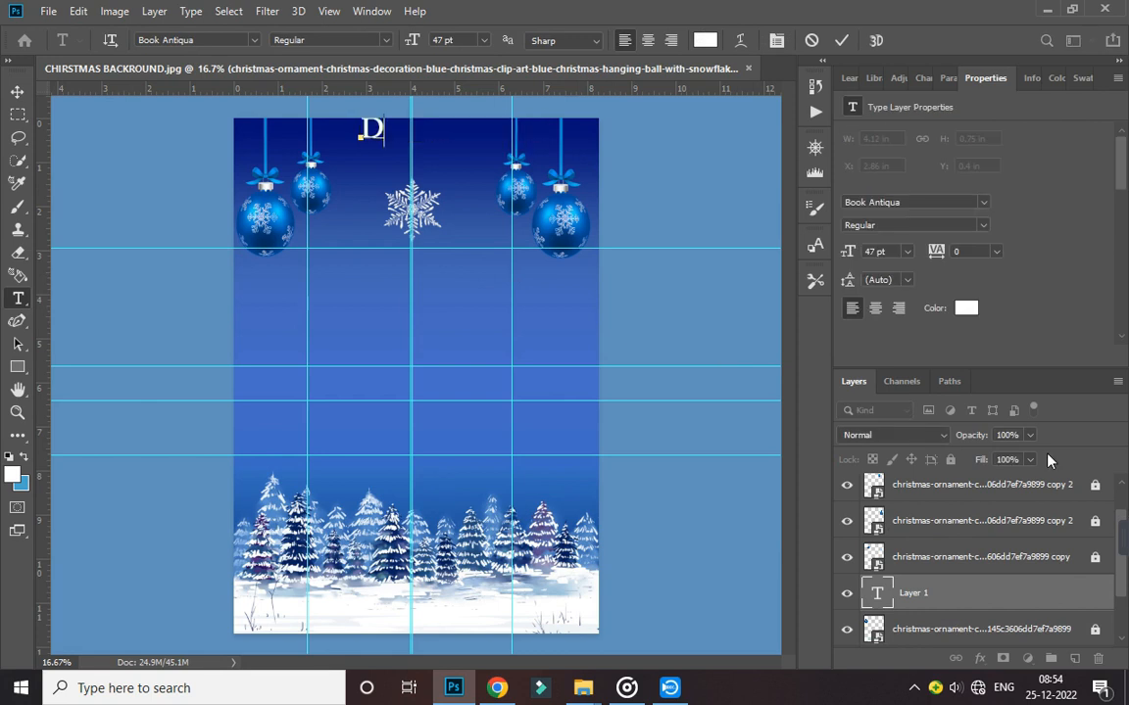
pyautogui.write('IPJYOTI')
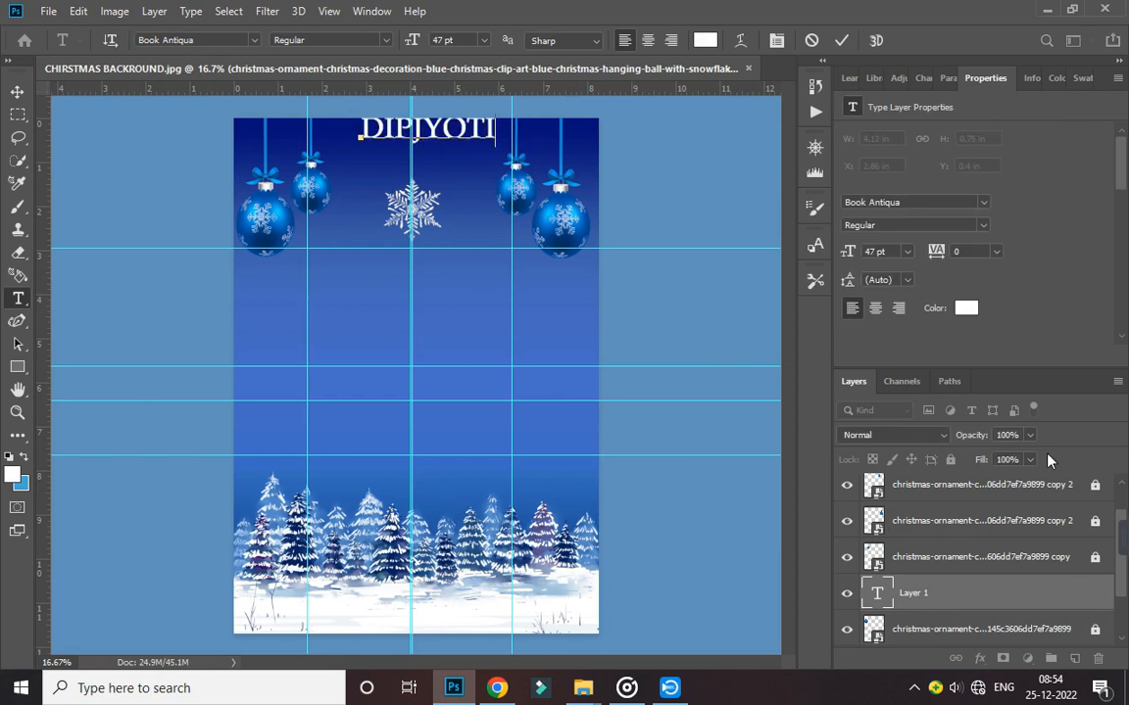
pyautogui.write(' MEDH')
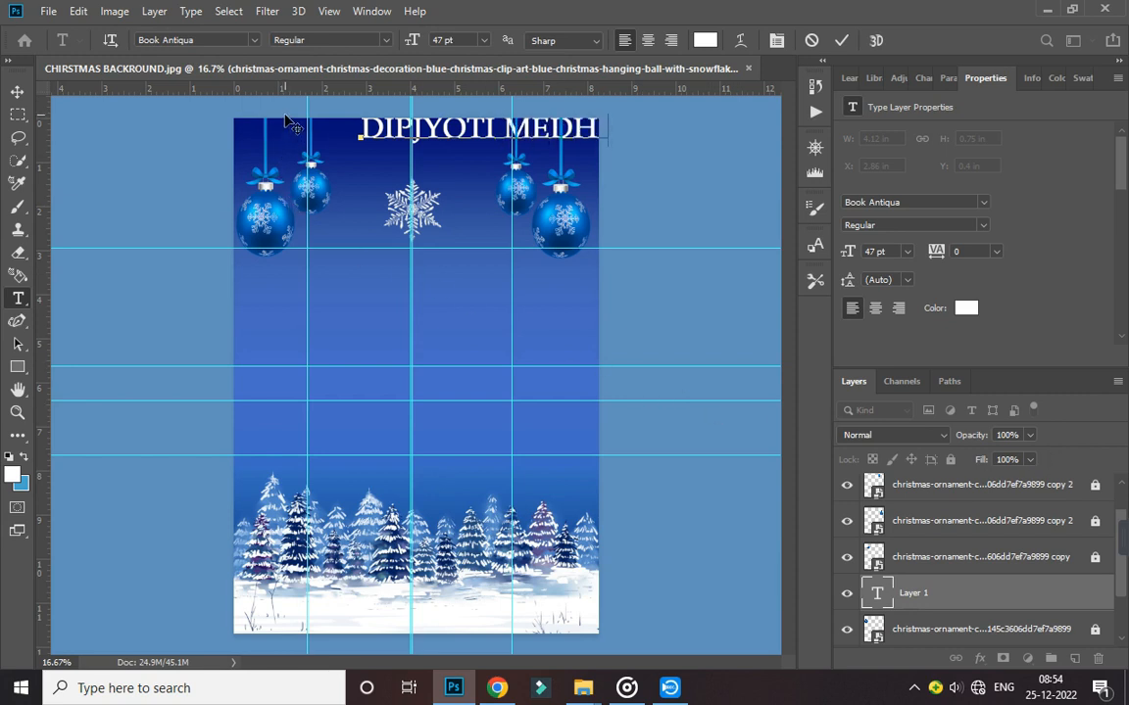
pyautogui.moveTo(287, 119); pyautogui.dragTo(276, 143)
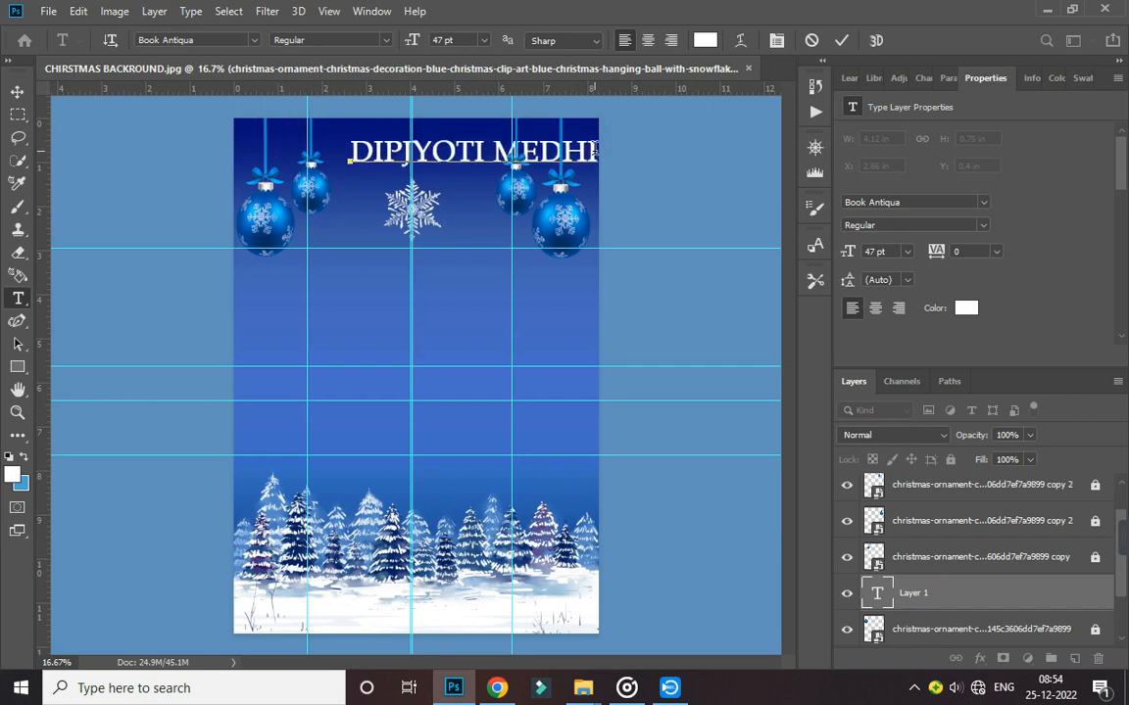
pyautogui.moveTo(592, 149); pyautogui.dragTo(292, 142)
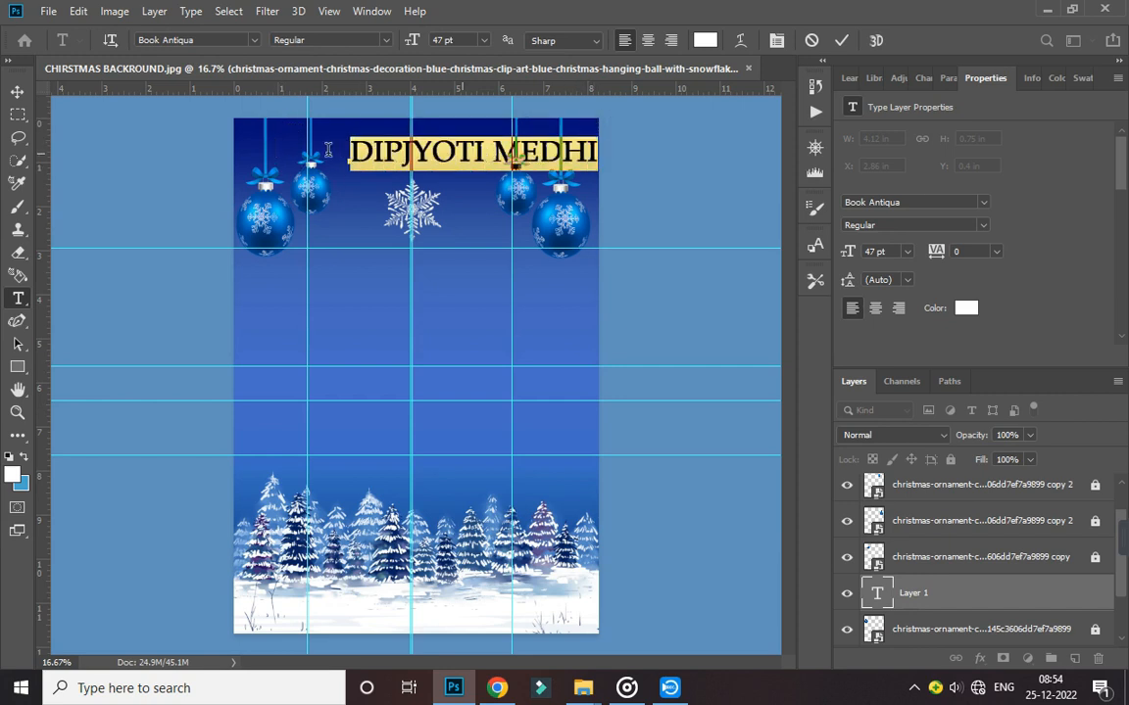
pyautogui.click(254, 42)
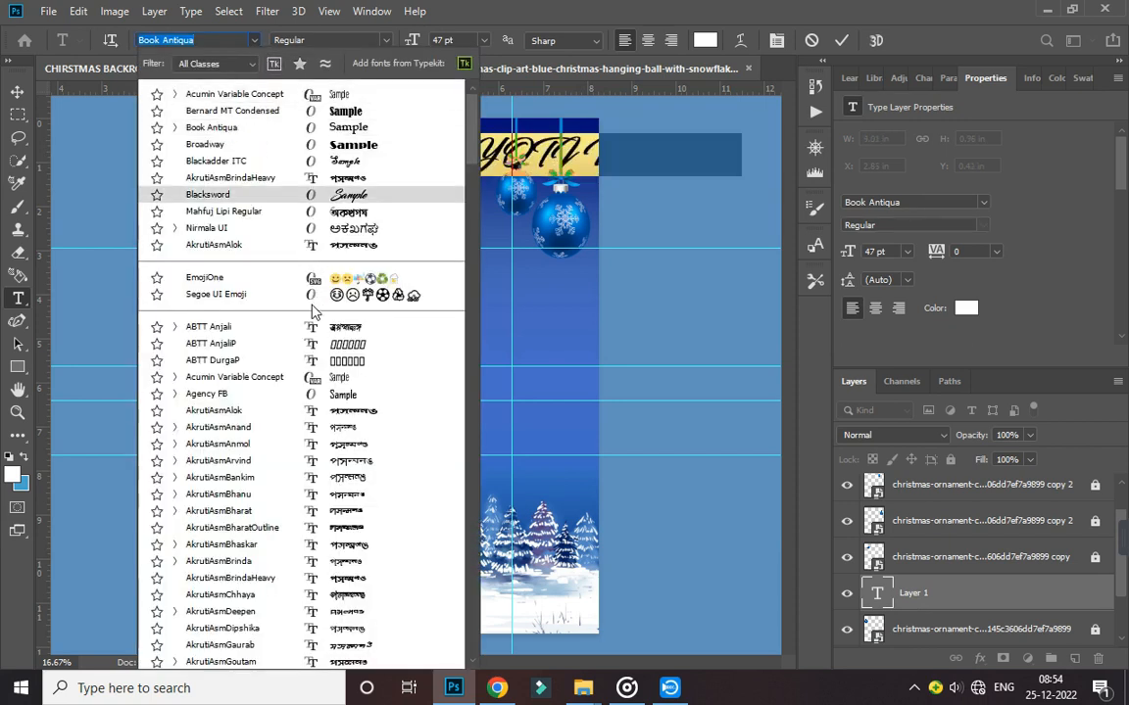
pyautogui.click(329, 131)
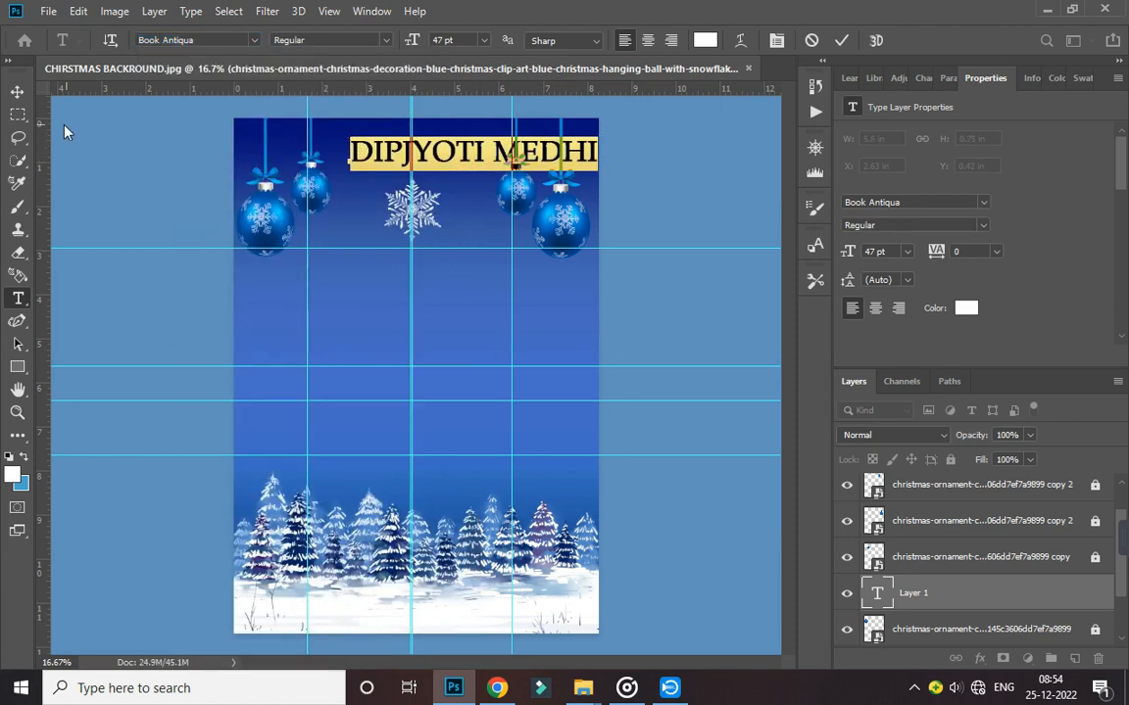
# Scale the name text down to 19.04 pt, flatten it, and centre it above the snowflake
pyautogui.click(17, 91)
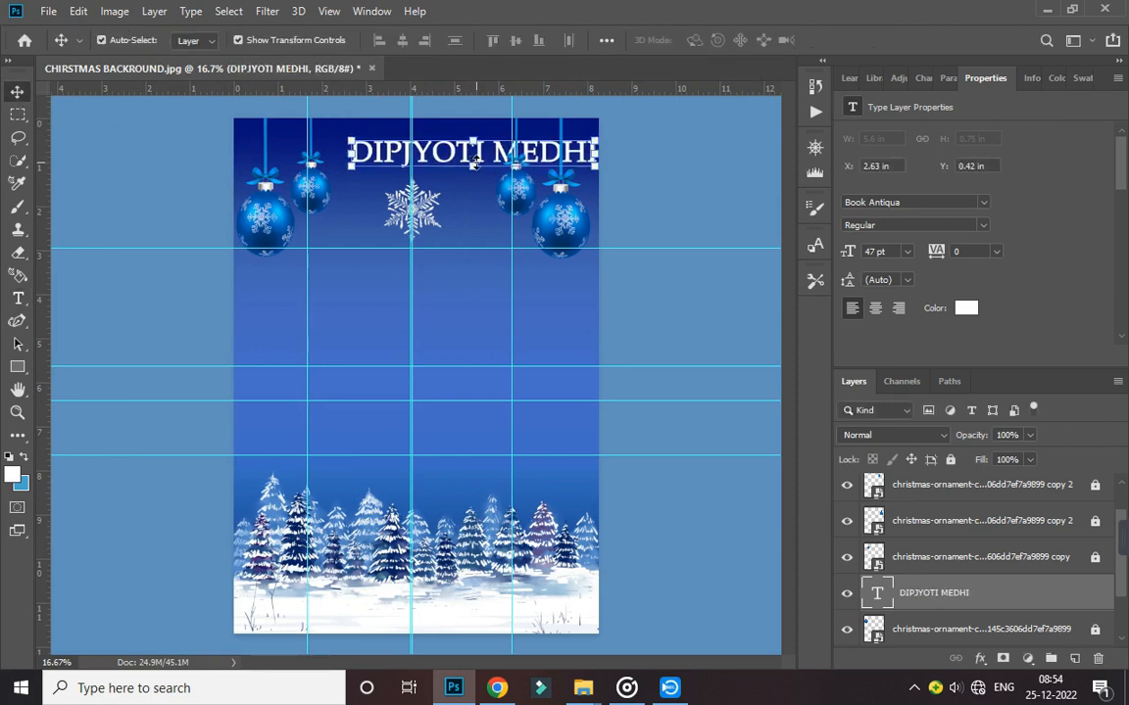
pyautogui.moveTo(422, 147); pyautogui.dragTo(374, 143)
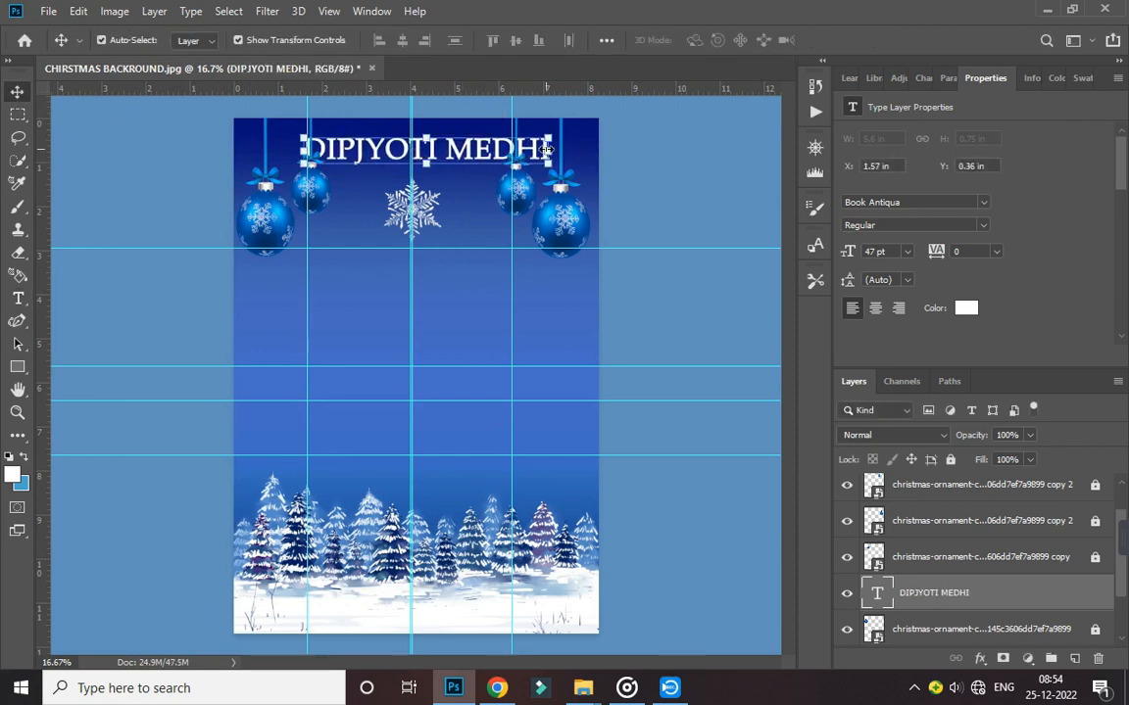
pyautogui.moveTo(547, 147); pyautogui.dragTo(413, 169)
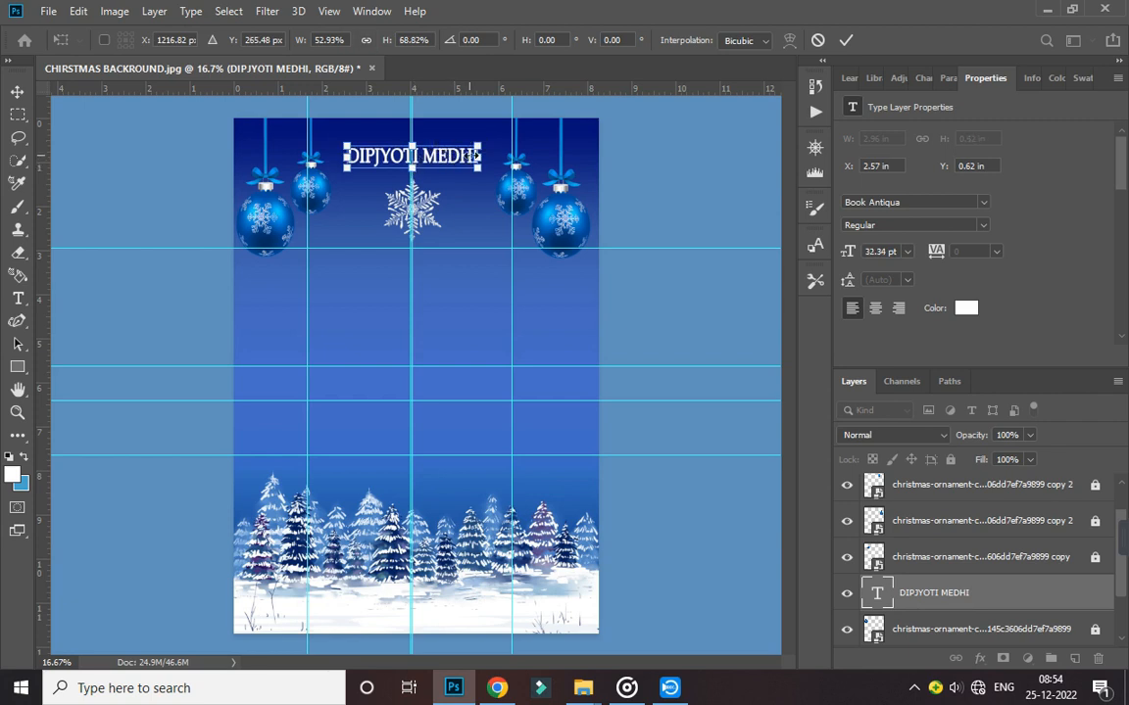
pyautogui.moveTo(413, 166); pyautogui.dragTo(412, 161)
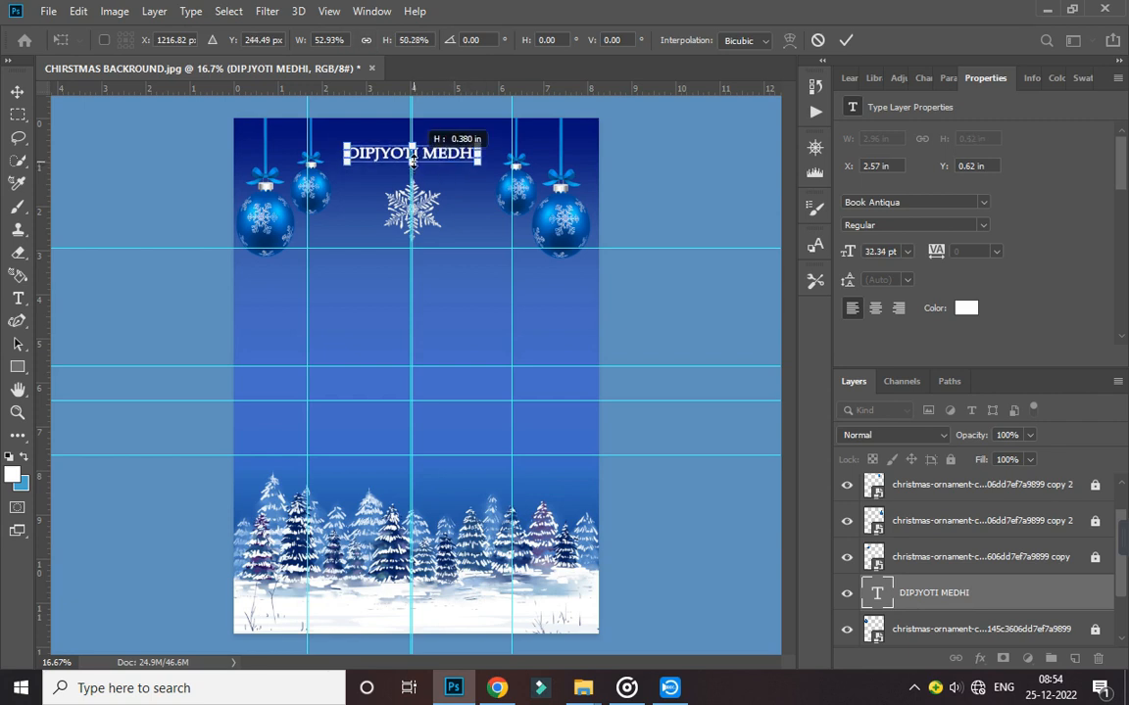
pyautogui.moveTo(480, 153)
pyautogui.mouseDown()
pyautogui.moveTo(509, 154)
pyautogui.moveTo(457, 152)
pyautogui.moveTo(478, 153)
pyautogui.mouseUp()
pyautogui.press('Left')
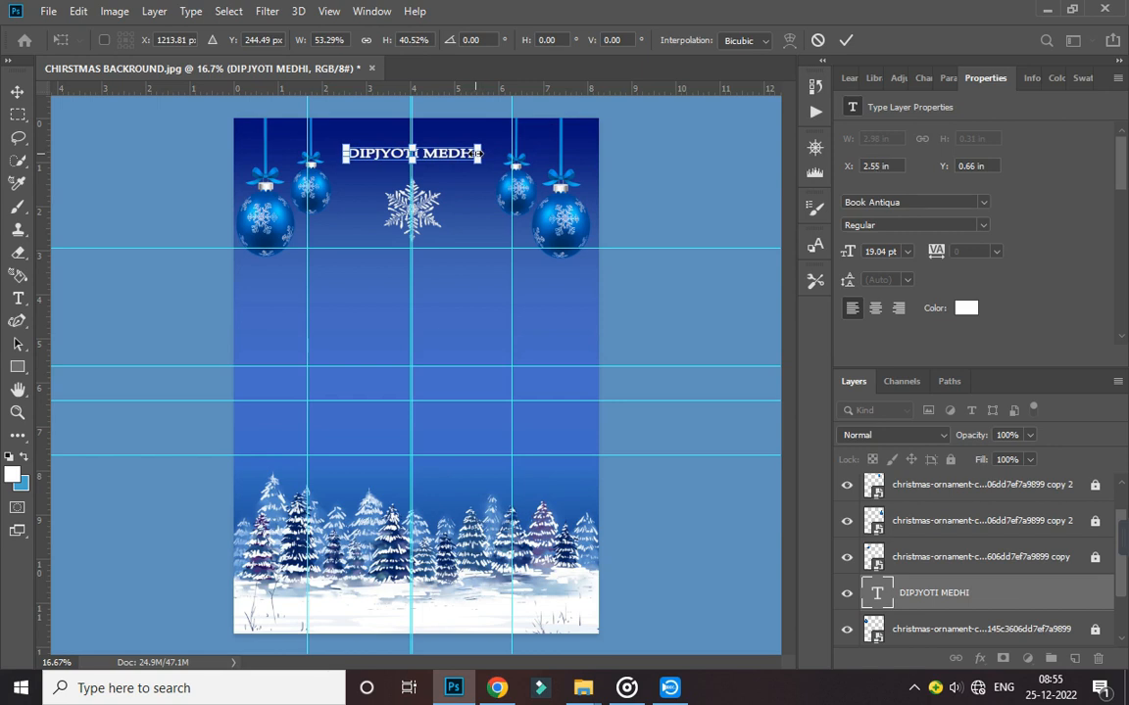
pyautogui.press('Up')
pyautogui.press('Up')
pyautogui.press('Up')
pyautogui.press('Up')
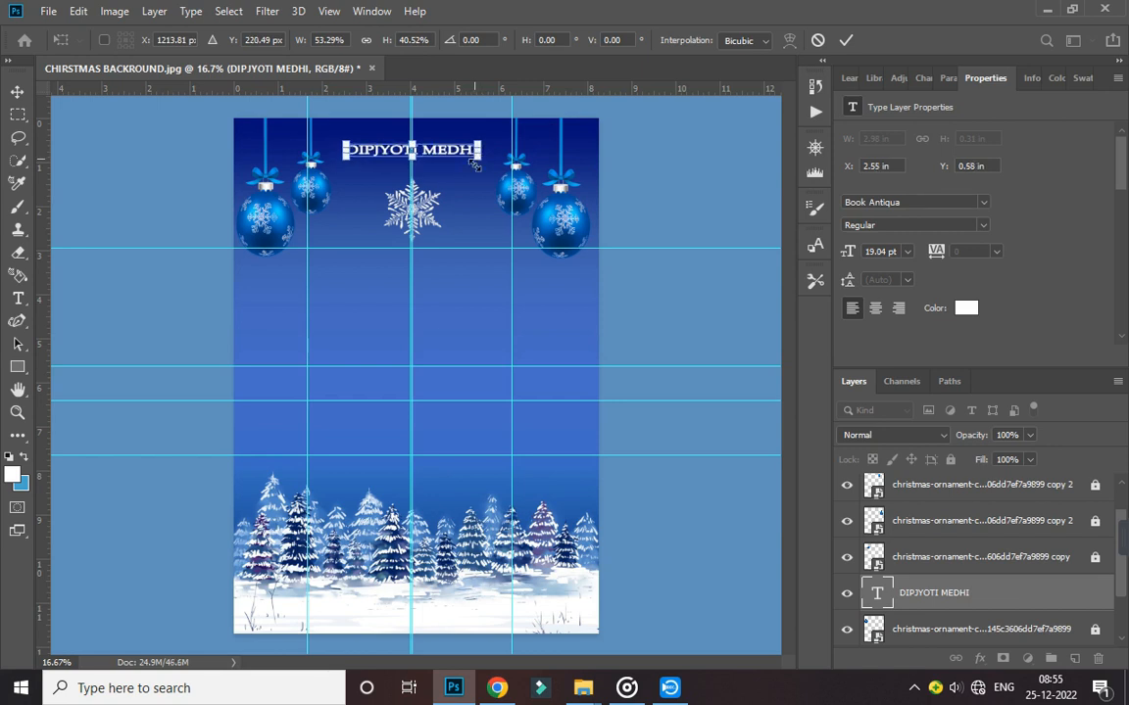
pyautogui.press('Return')
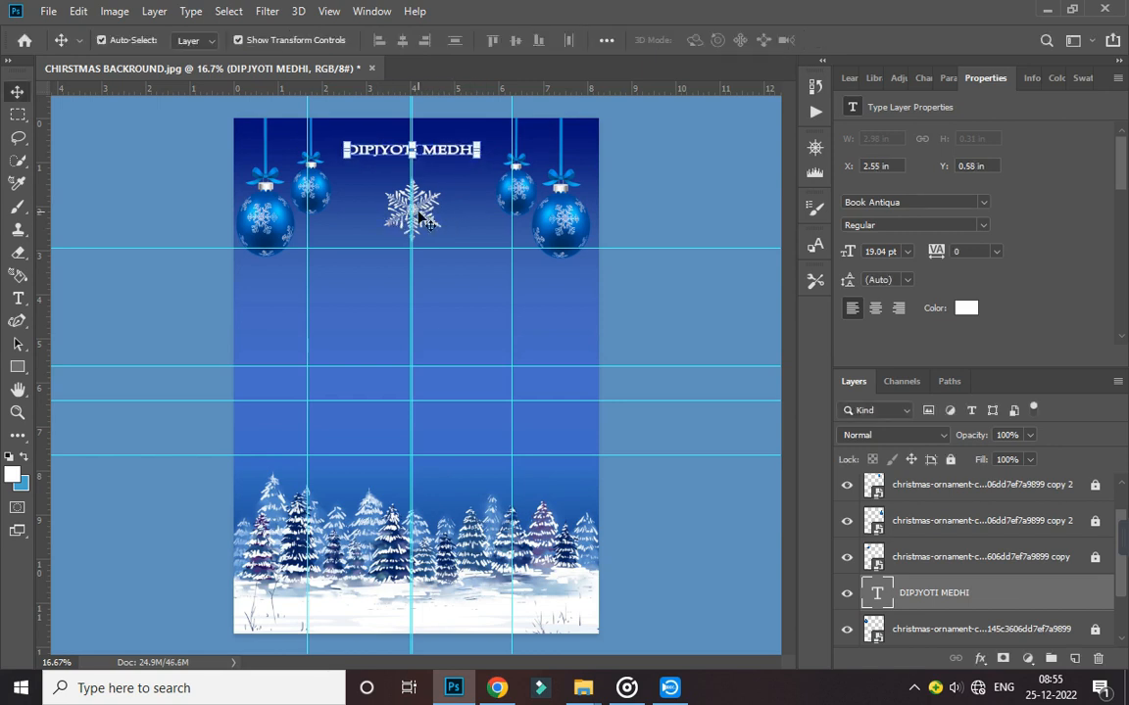
pyautogui.click(477, 251)
# Unlock the snowflake, nudge it up to Y 1.03 in below the name, and relock it
pyautogui.click(977, 527)
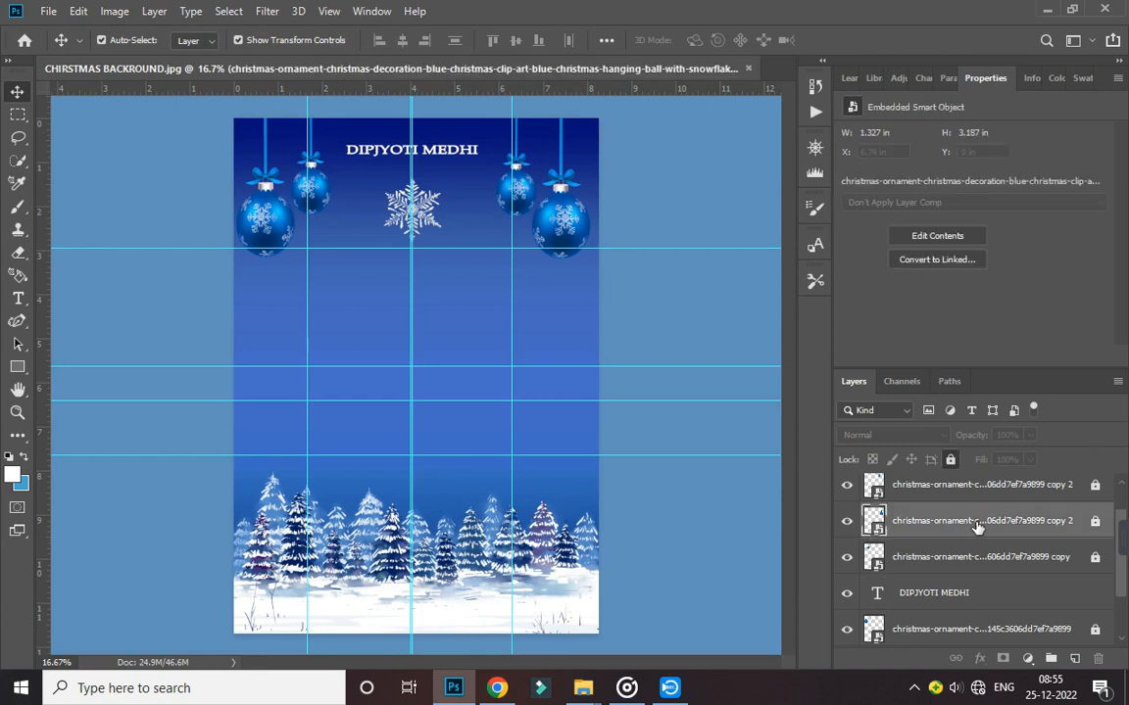
pyautogui.scroll(1, 977, 524)
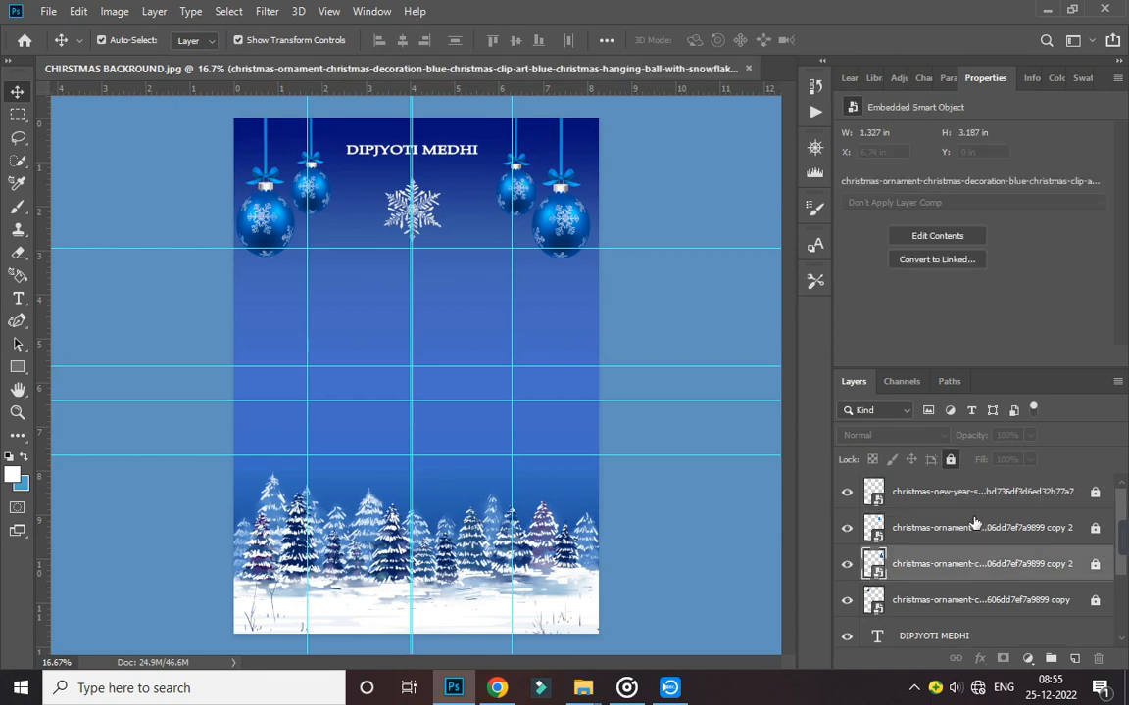
pyautogui.click(977, 502)
pyautogui.click(950, 459)
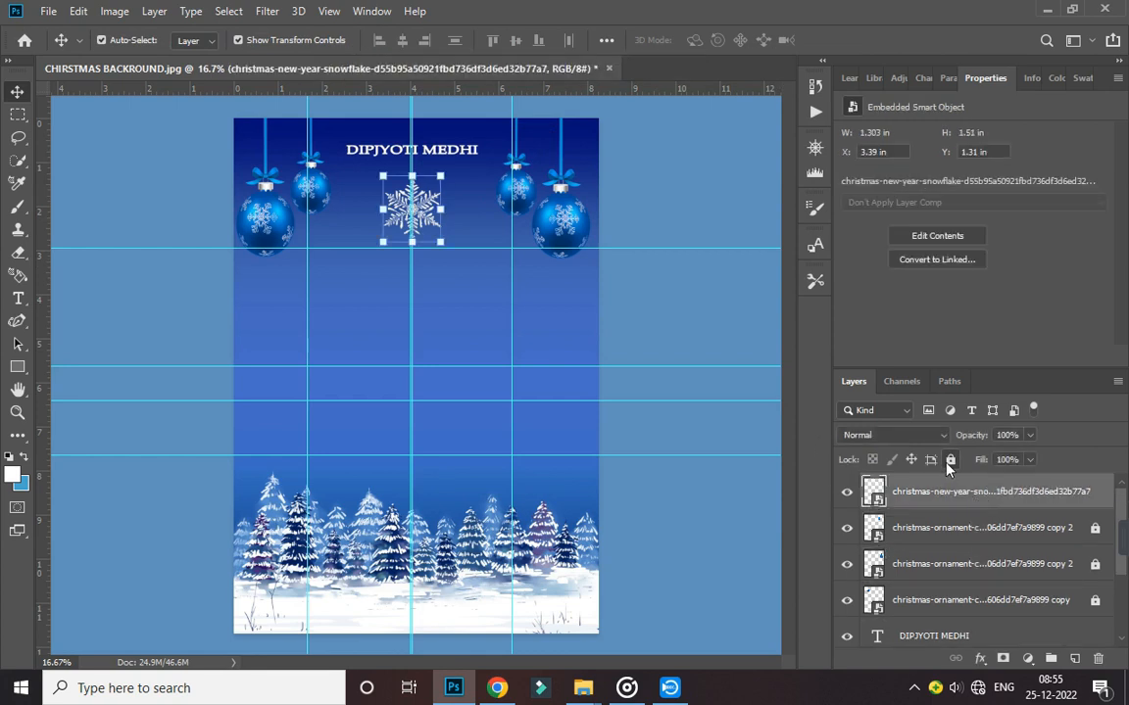
pyautogui.press('Up')
pyautogui.press('Up')
pyautogui.press('Up')
pyautogui.press('Up')
pyautogui.press('Up')
pyautogui.press('Up')
pyautogui.press('Up')
pyautogui.press('Up')
pyautogui.press('Up')
pyautogui.press('Up')
pyautogui.press('Up')
pyautogui.press('Up')
pyautogui.press('Up')
pyautogui.press('Up')
pyautogui.press('Up')
pyautogui.press('Up')
pyautogui.press('Up')
pyautogui.press('Up')
pyautogui.press('Up')
pyautogui.press('Up')
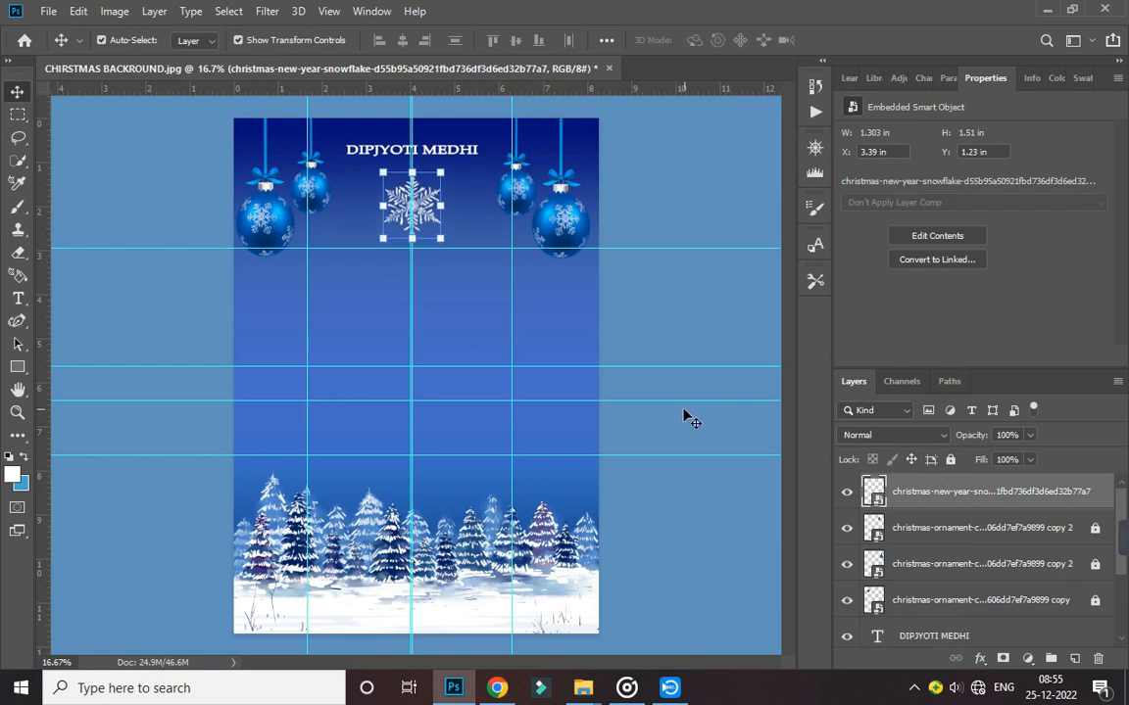
pyautogui.press('Up')
pyautogui.press('Up')
pyautogui.press('Up')
pyautogui.press('Up')
pyautogui.press('Up')
pyautogui.press('Up')
pyautogui.press('Up')
pyautogui.press('Up')
pyautogui.press('Up')
pyautogui.press('Up')
pyautogui.press('Up')
pyautogui.press('Up')
pyautogui.press('Up')
pyautogui.press('Up')
pyautogui.press('Up')
pyautogui.press('Up')
pyautogui.press('Up')
pyautogui.press('Up')
pyautogui.press('Up')
pyautogui.press('Up')
pyautogui.press('Left')
pyautogui.press('Left')
pyautogui.press('Left')
pyautogui.press('Left')
pyautogui.press('Left')
pyautogui.press('Left')
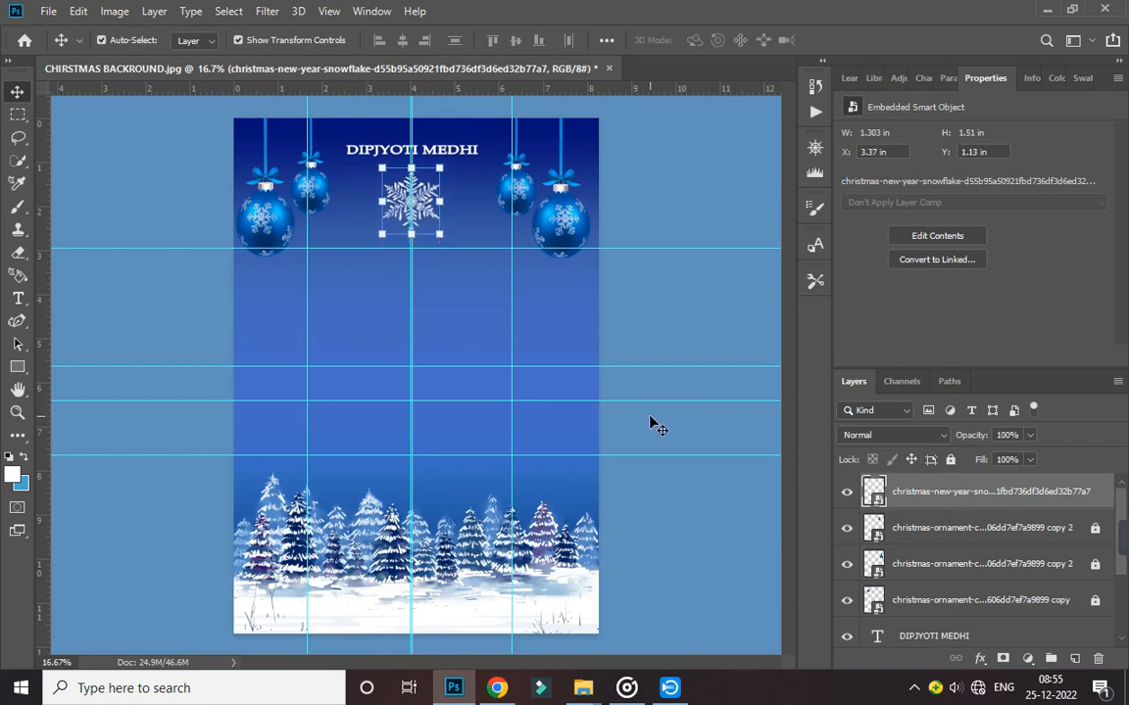
pyautogui.press('Up')
pyautogui.press('Up')
pyautogui.press('Up')
pyautogui.press('Up')
pyautogui.press('Up')
pyautogui.press('Up')
pyautogui.press('Up')
pyautogui.press('Up')
pyautogui.press('Up')
pyautogui.press('Up')
pyautogui.press('Up')
pyautogui.press('Up')
pyautogui.press('Up')
pyautogui.press('Up')
pyautogui.press('Up')
pyautogui.press('Up')
pyautogui.press('Up')
pyautogui.press('Up')
pyautogui.press('Up')
pyautogui.press('Up')
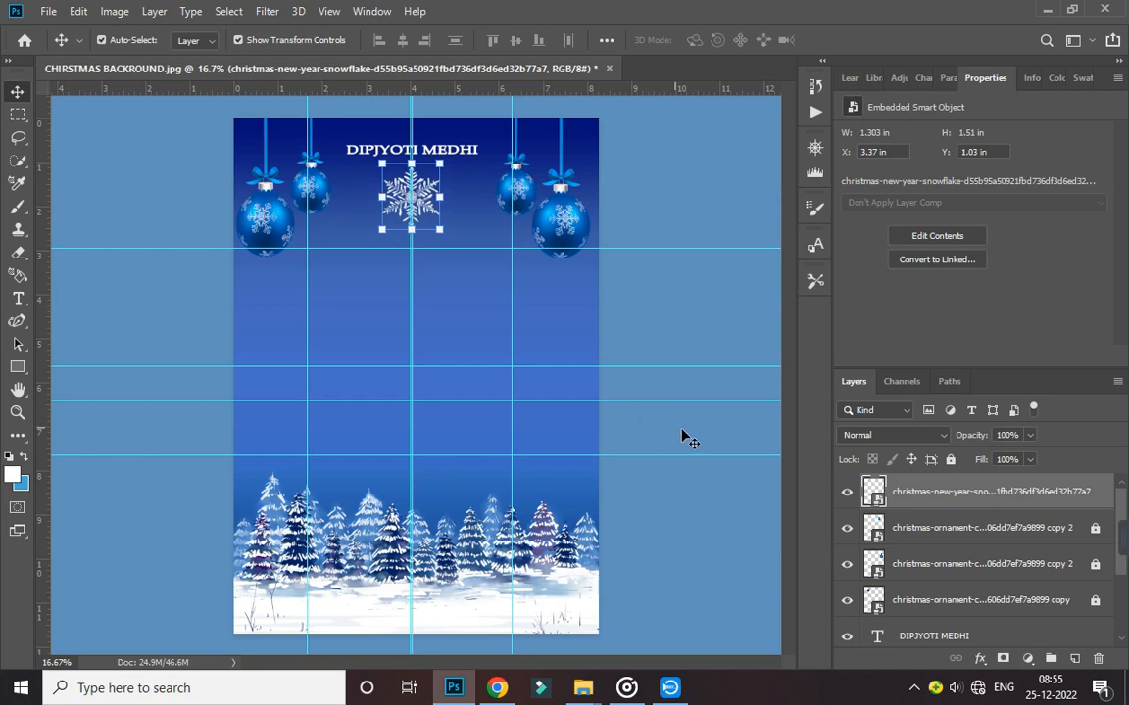
pyautogui.click(950, 460)
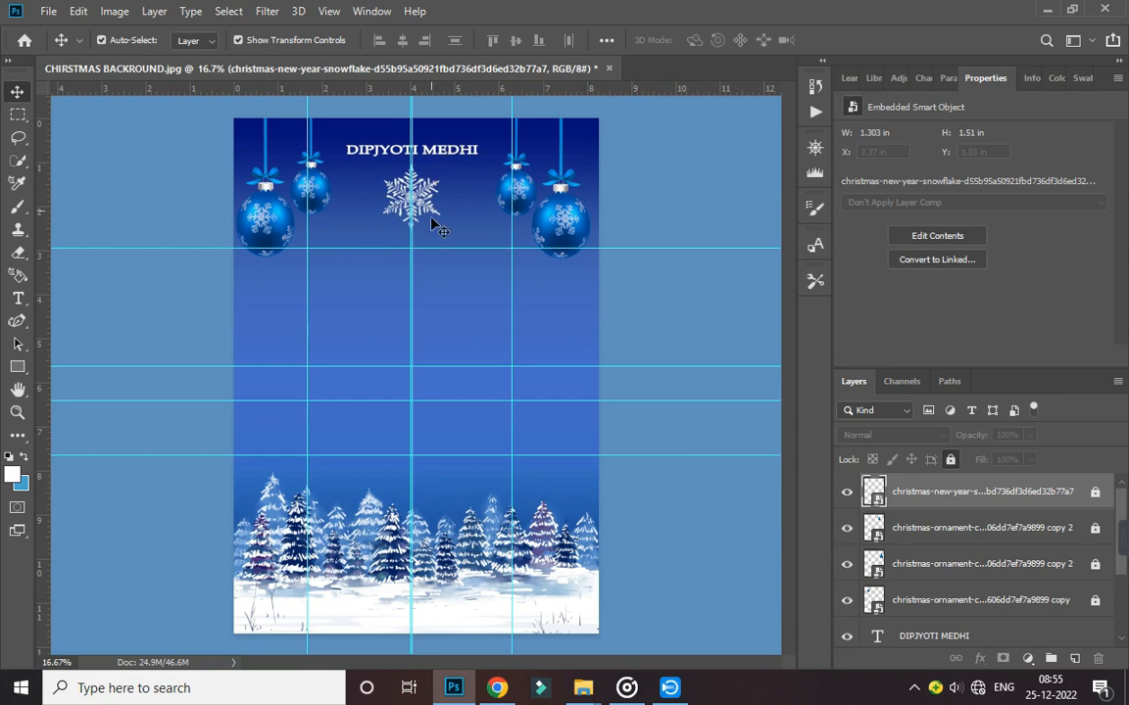
pyautogui.click(17, 298)
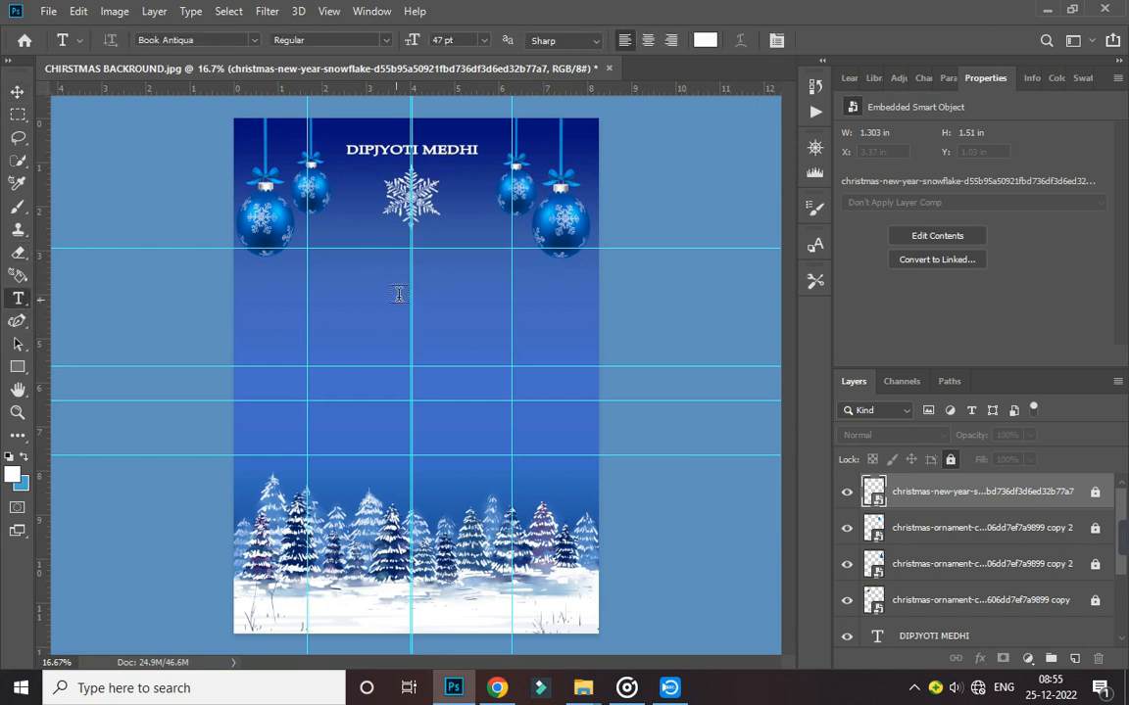
# Add HAPPY NEW YEAR in yellow #fffc00 and centre it below the ornaments
pyautogui.click(331, 271)
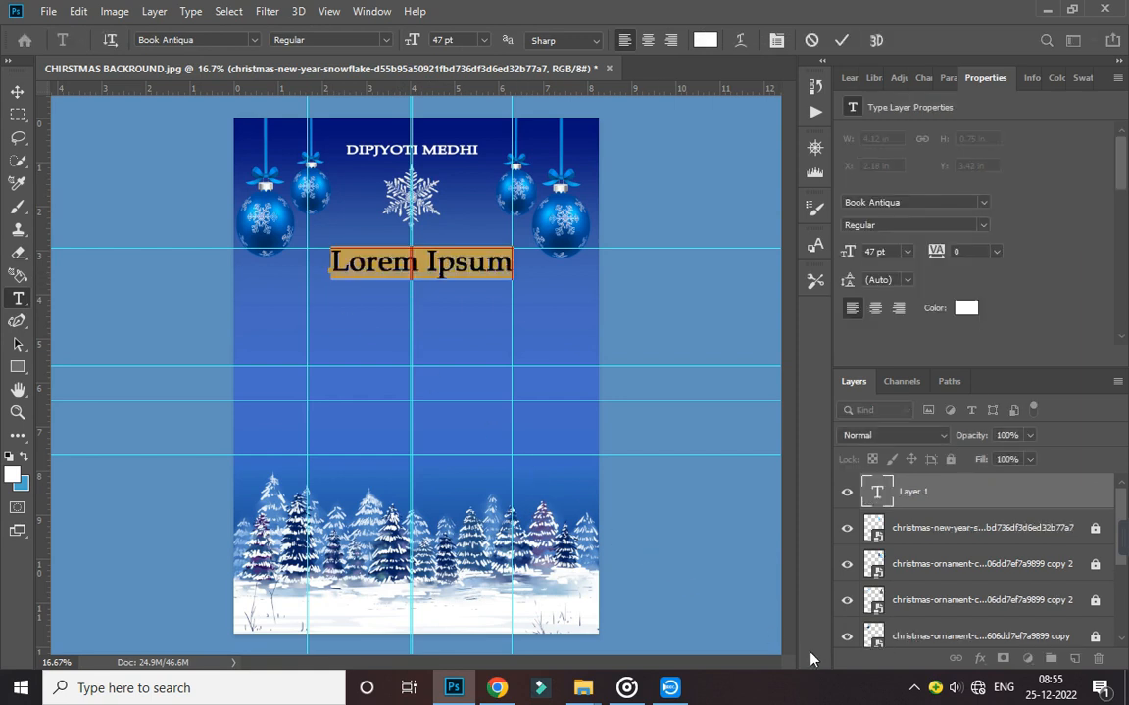
pyautogui.write('HAP')
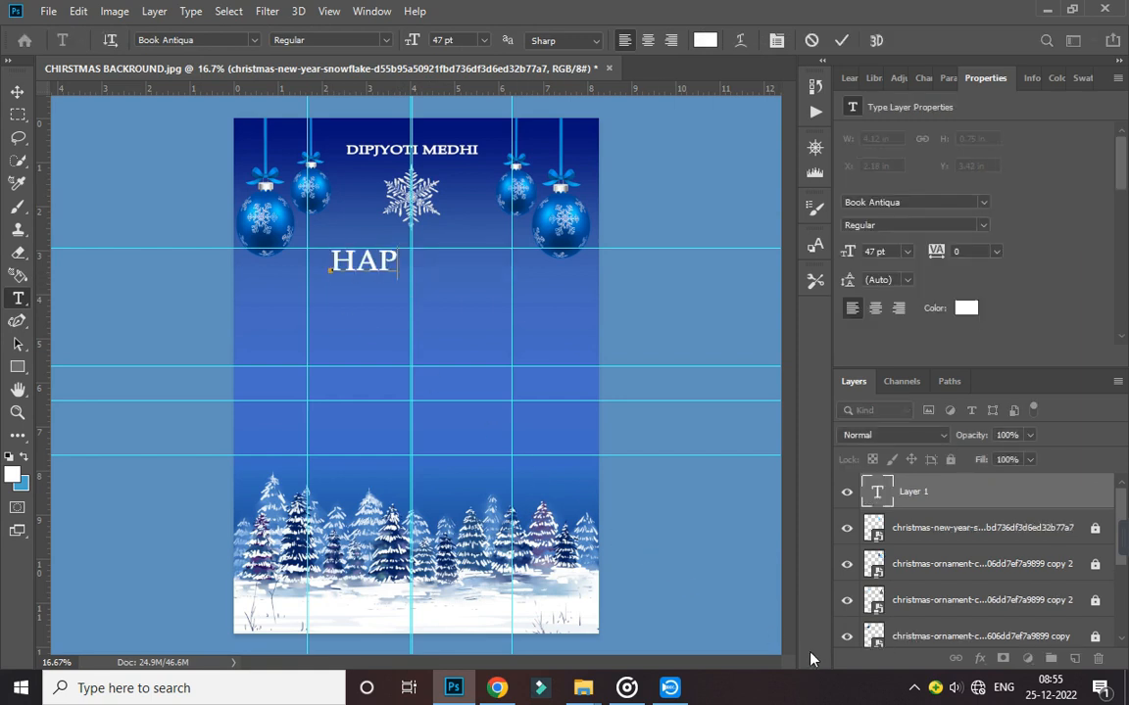
pyautogui.write('PY NEW')
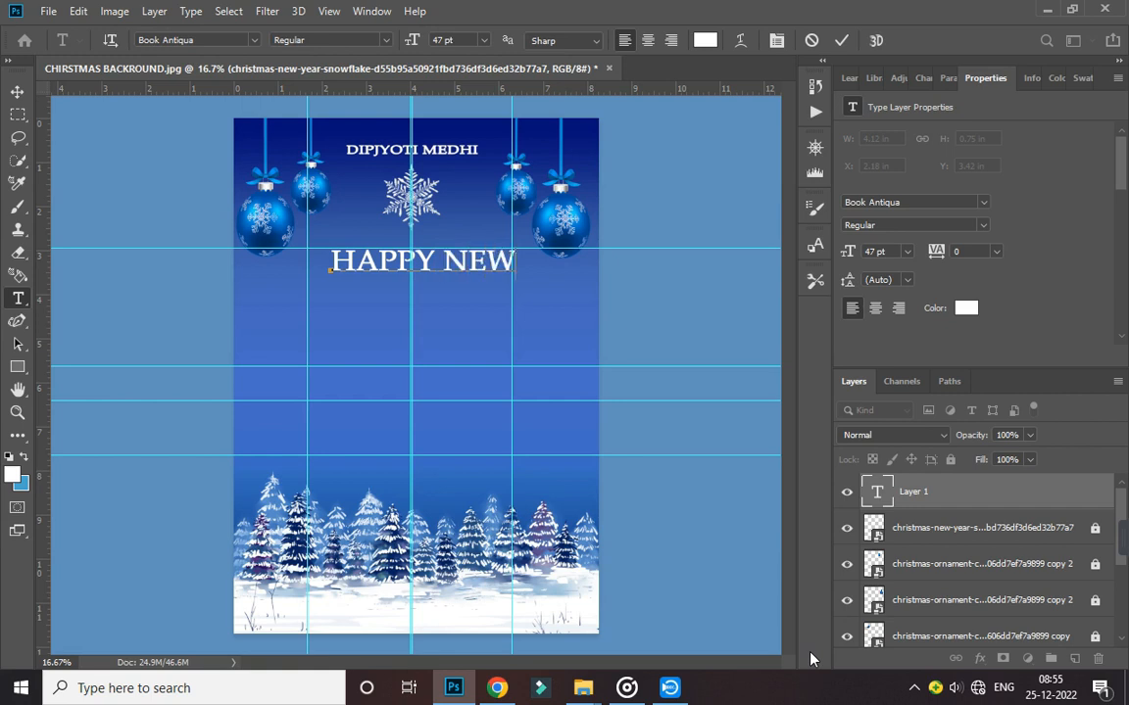
pyautogui.write(' YEAR')
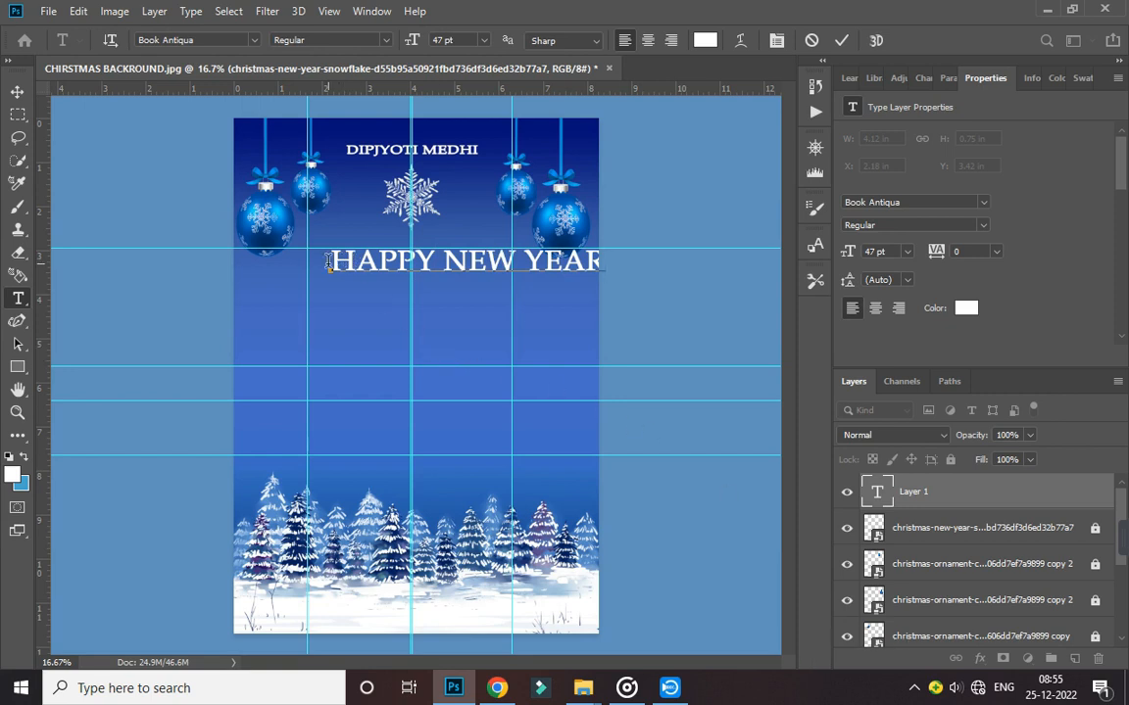
pyautogui.moveTo(329, 261); pyautogui.dragTo(612, 260)
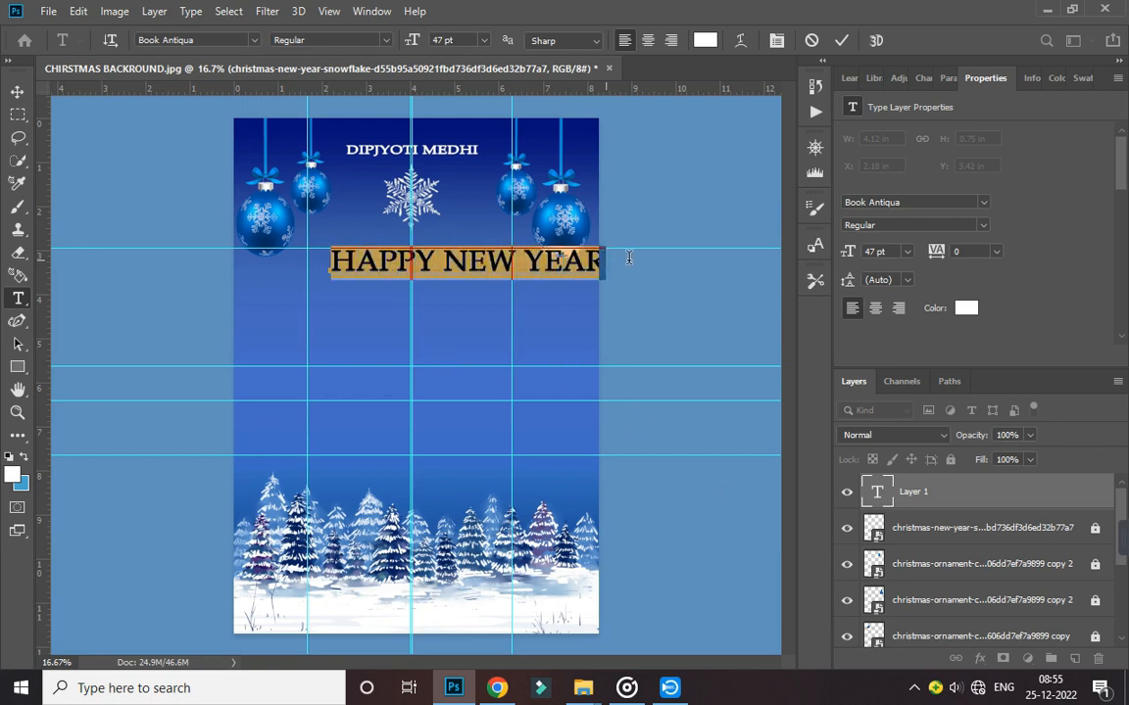
pyautogui.click(11, 480)
pyautogui.click(795, 307)
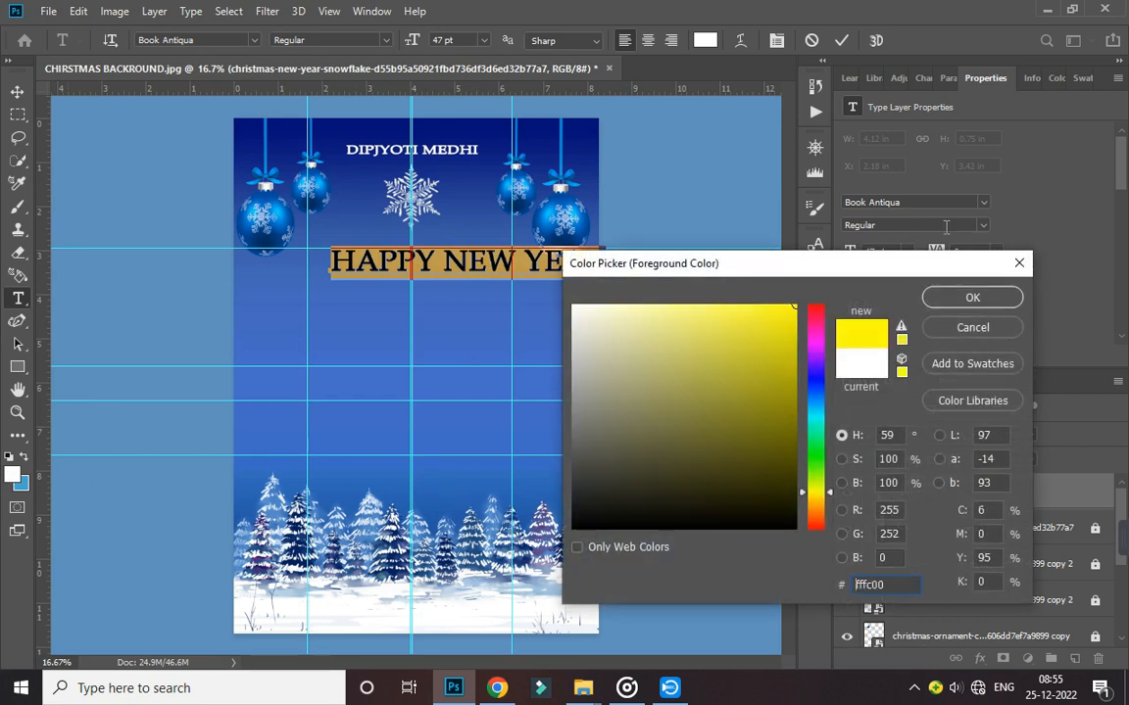
pyautogui.click(956, 300)
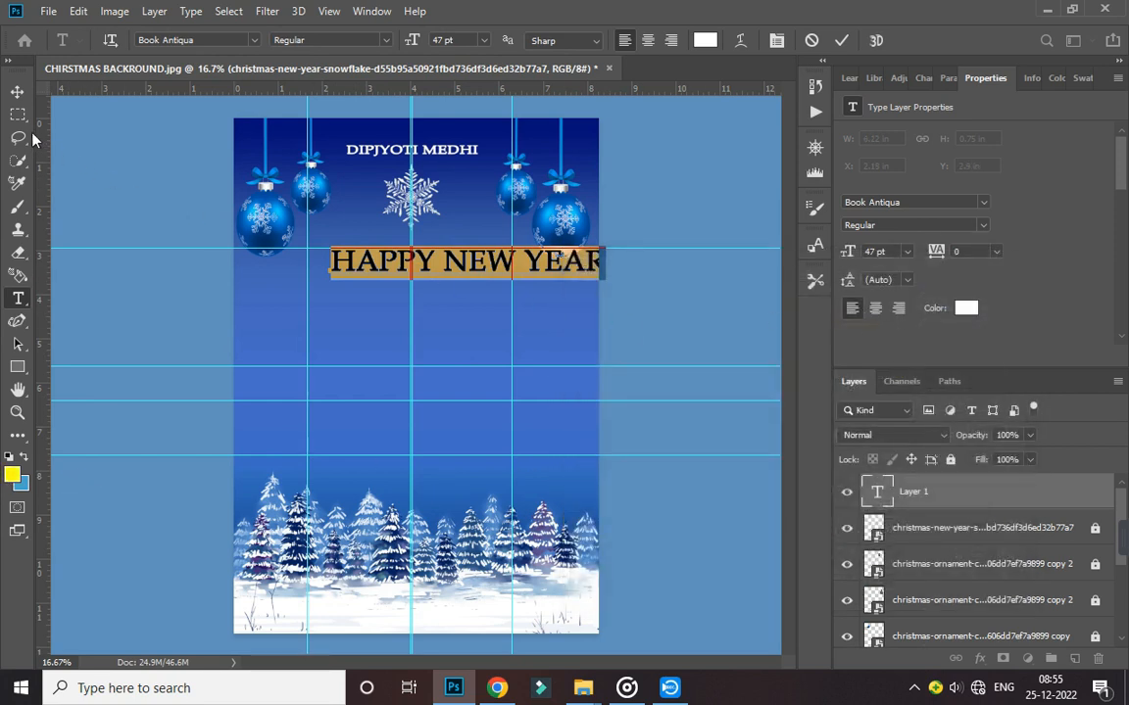
pyautogui.click(18, 92)
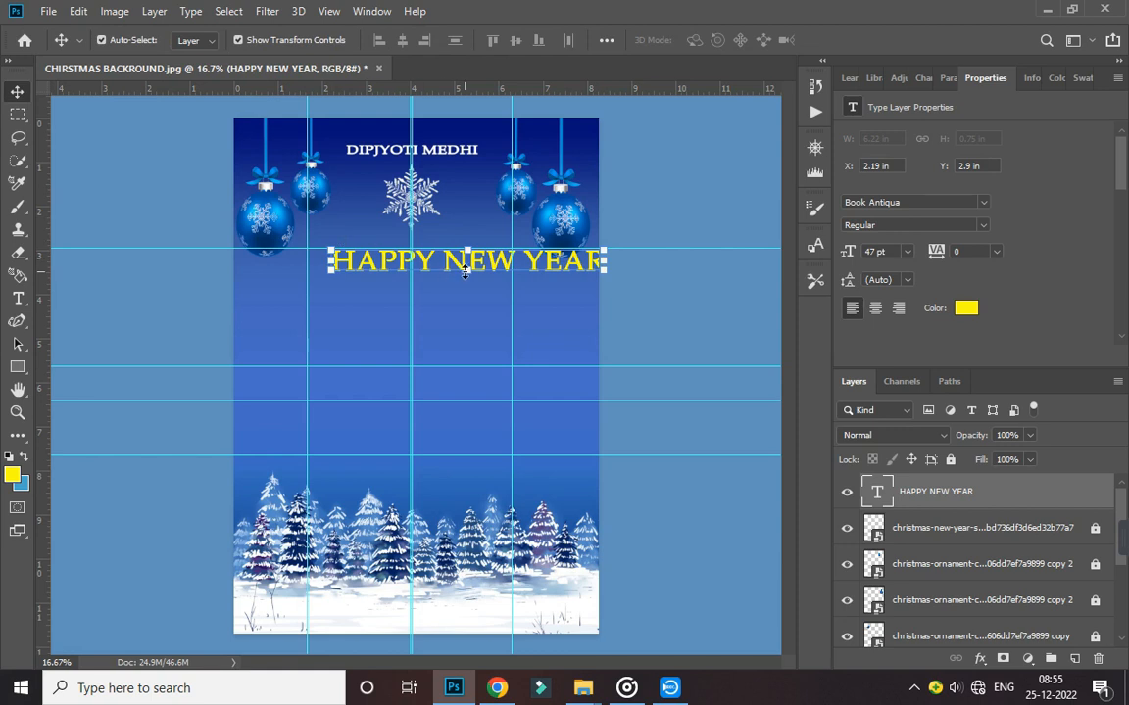
pyautogui.moveTo(489, 263); pyautogui.dragTo(451, 268)
pyautogui.click(19, 299)
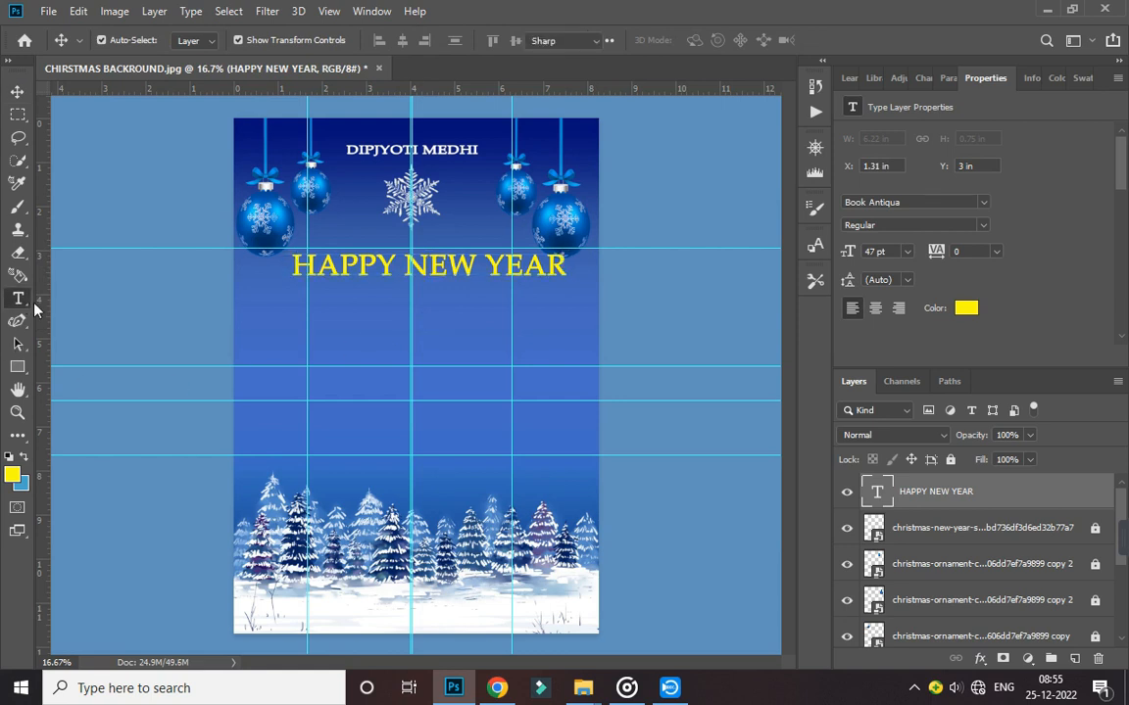
# Type a 2023 text line below HAPPY NEW YEAR
pyautogui.click(365, 324)
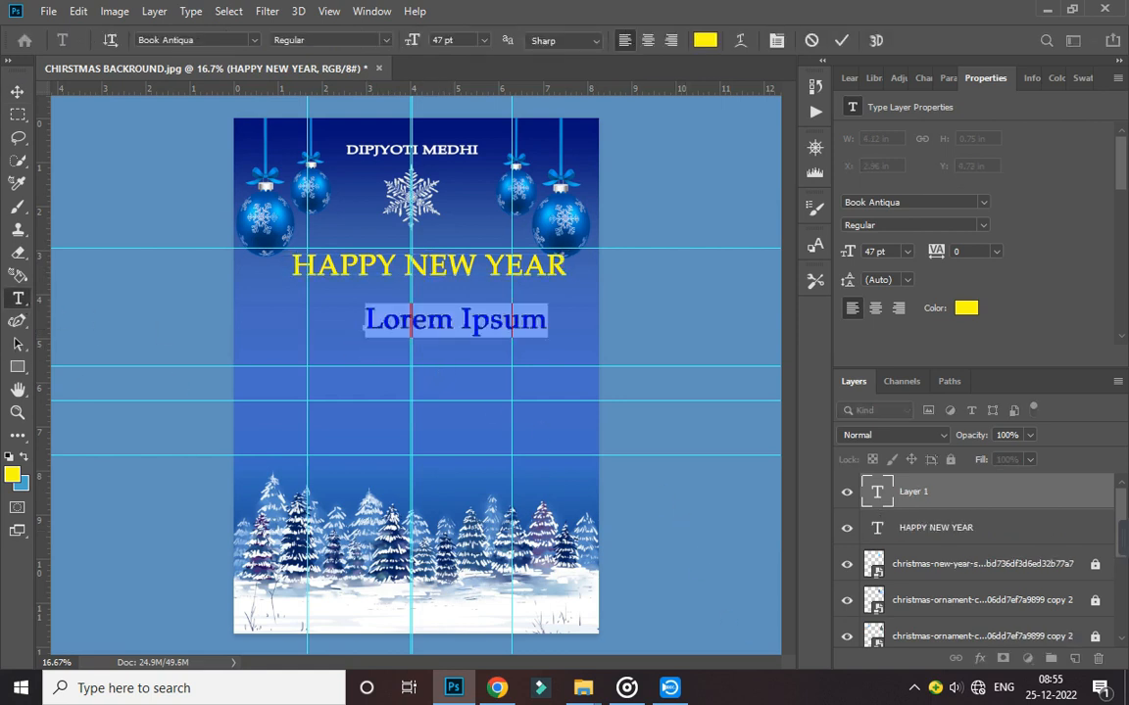
pyautogui.press('BackSpace')
pyautogui.write('2023')
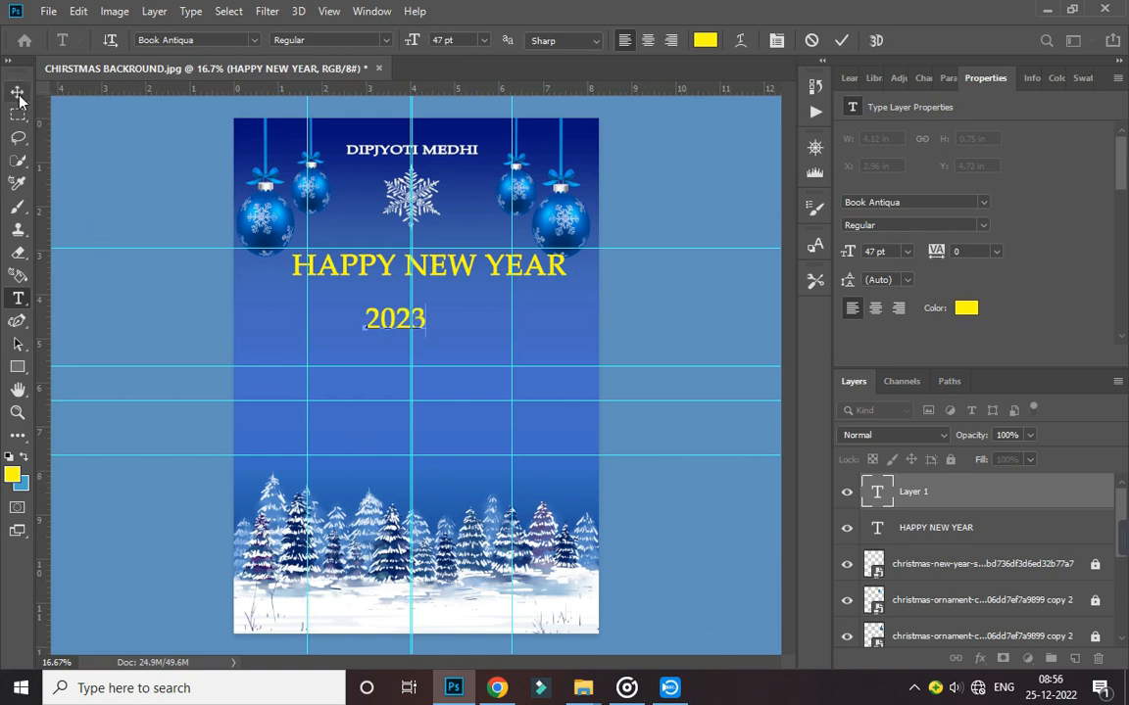
pyautogui.click(18, 93)
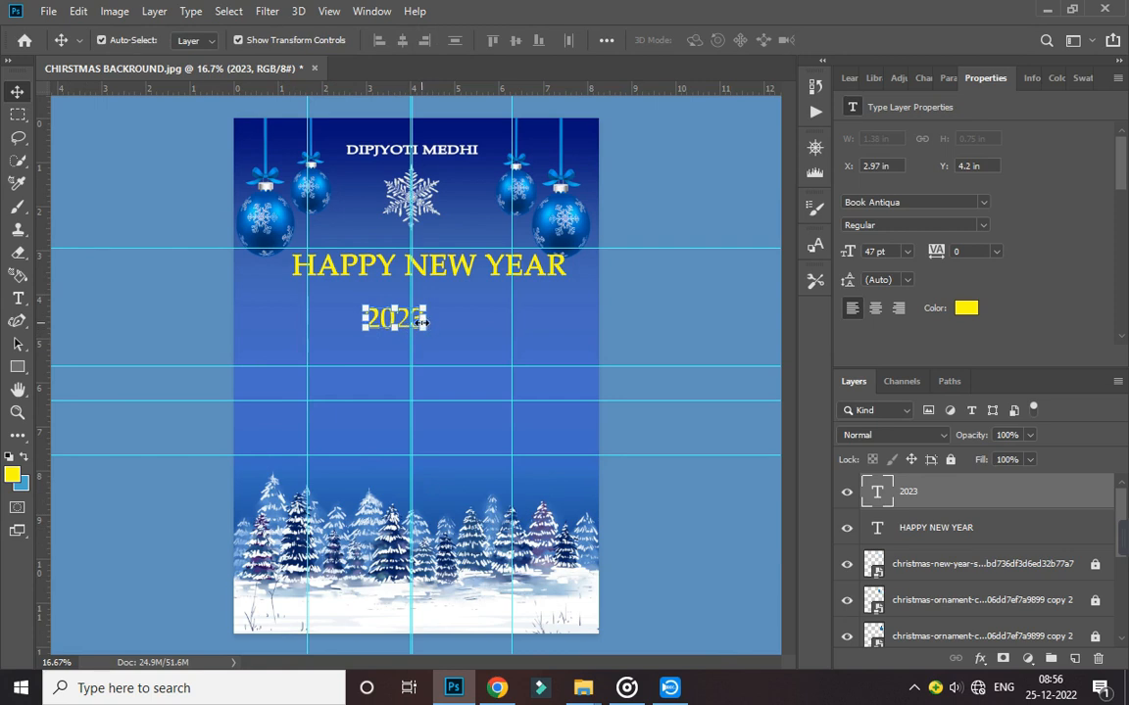
# Enlarge 2023 to 166.55 pt and centre it beneath HAPPY NEW YEAR
pyautogui.moveTo(421, 331); pyautogui.dragTo(454, 368)
pyautogui.moveTo(503, 401); pyautogui.dragTo(517, 408)
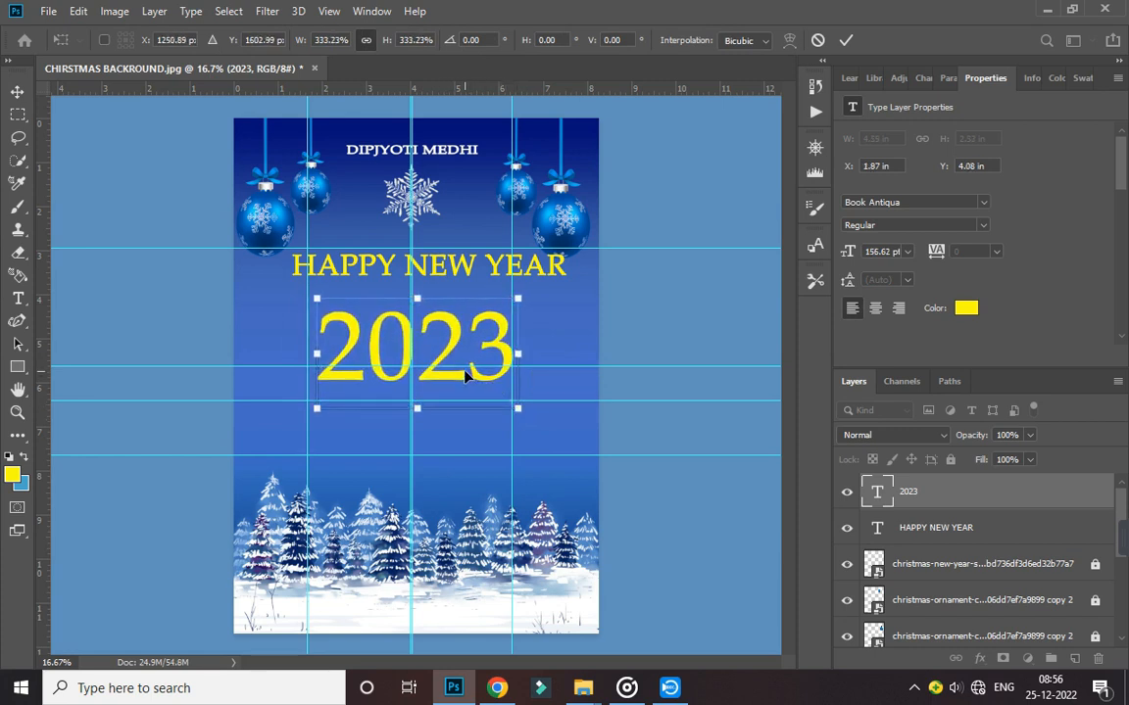
pyautogui.press('Left')
pyautogui.press('Left')
pyautogui.press('Left')
pyautogui.press('Left')
pyautogui.press('Left')
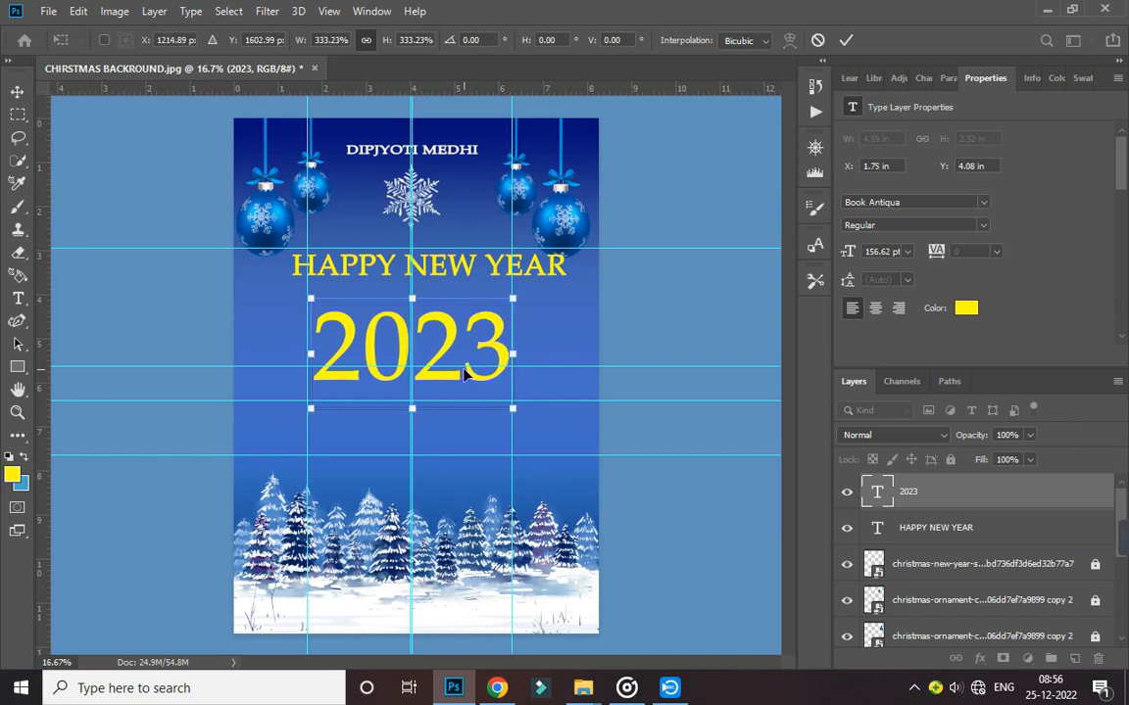
pyautogui.press('Left')
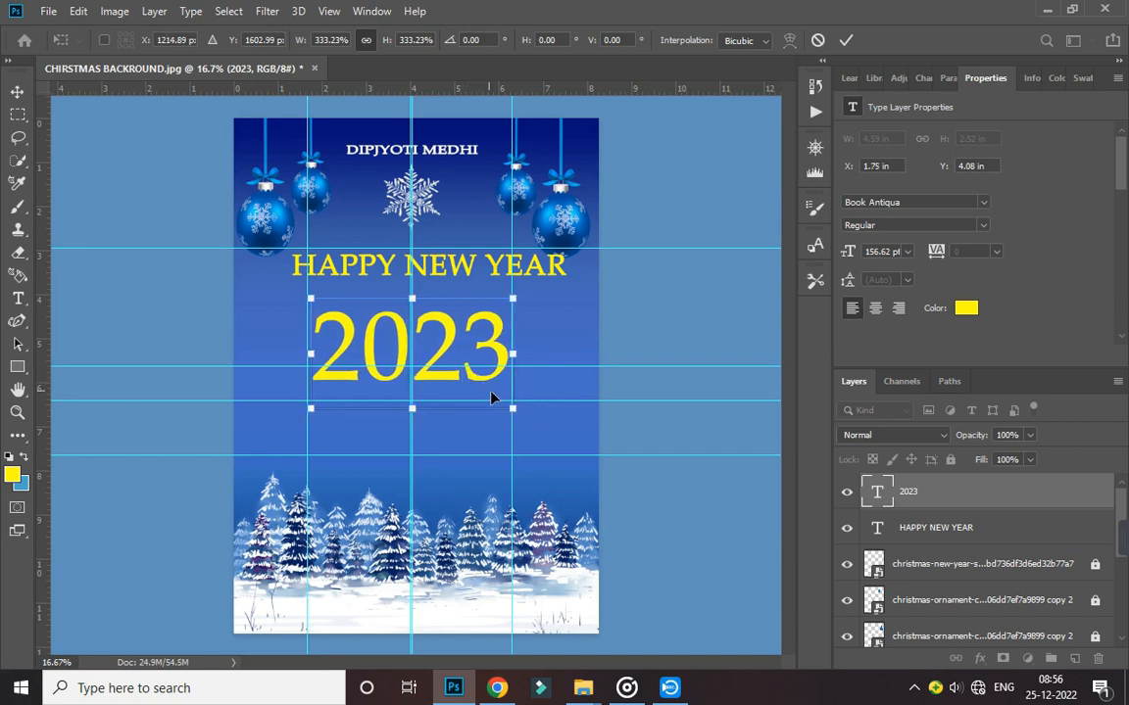
pyautogui.moveTo(511, 409); pyautogui.dragTo(523, 417)
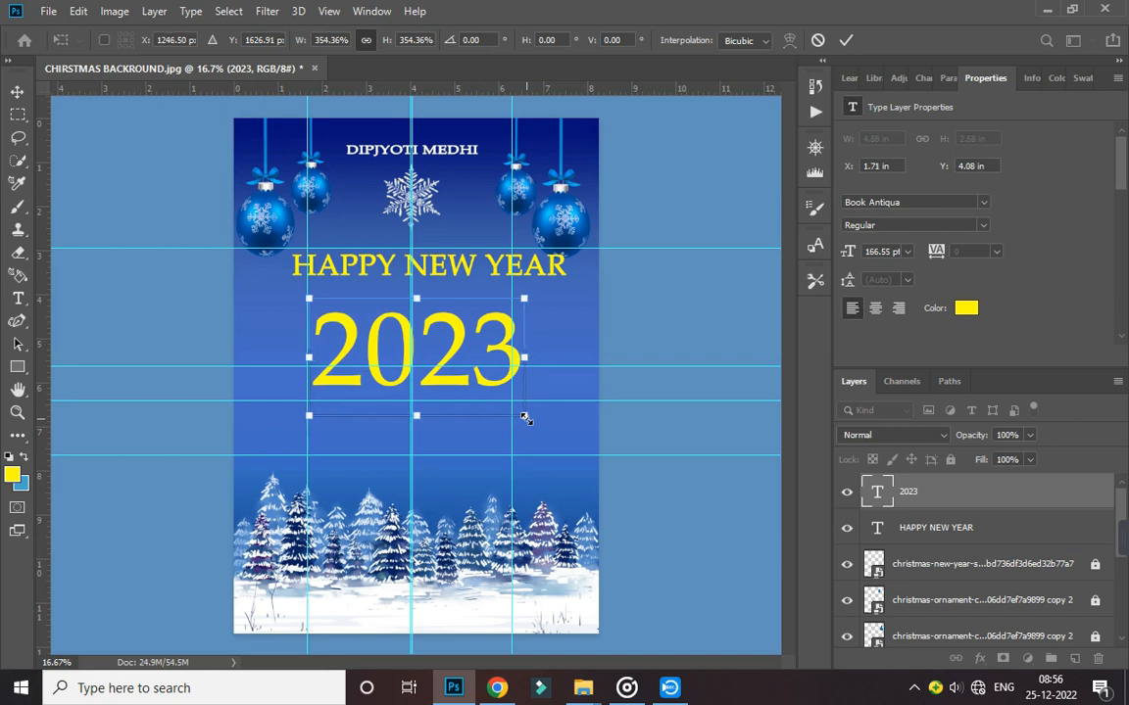
pyautogui.press('Left')
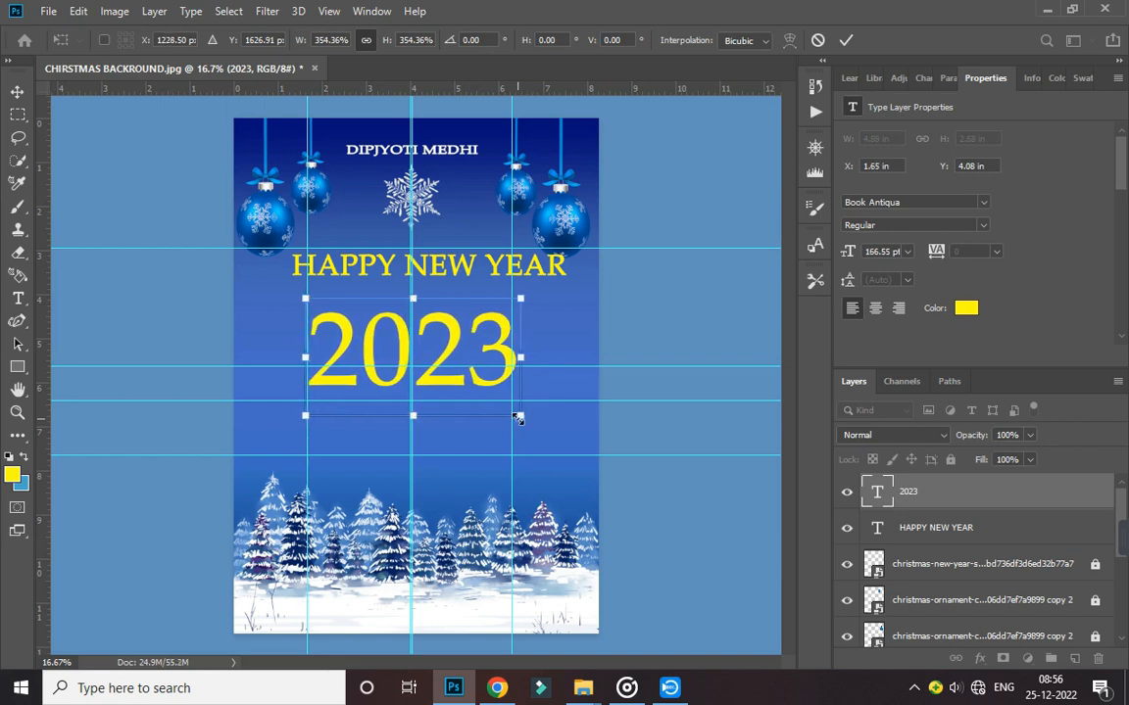
pyautogui.press('Left')
pyautogui.press('Left')
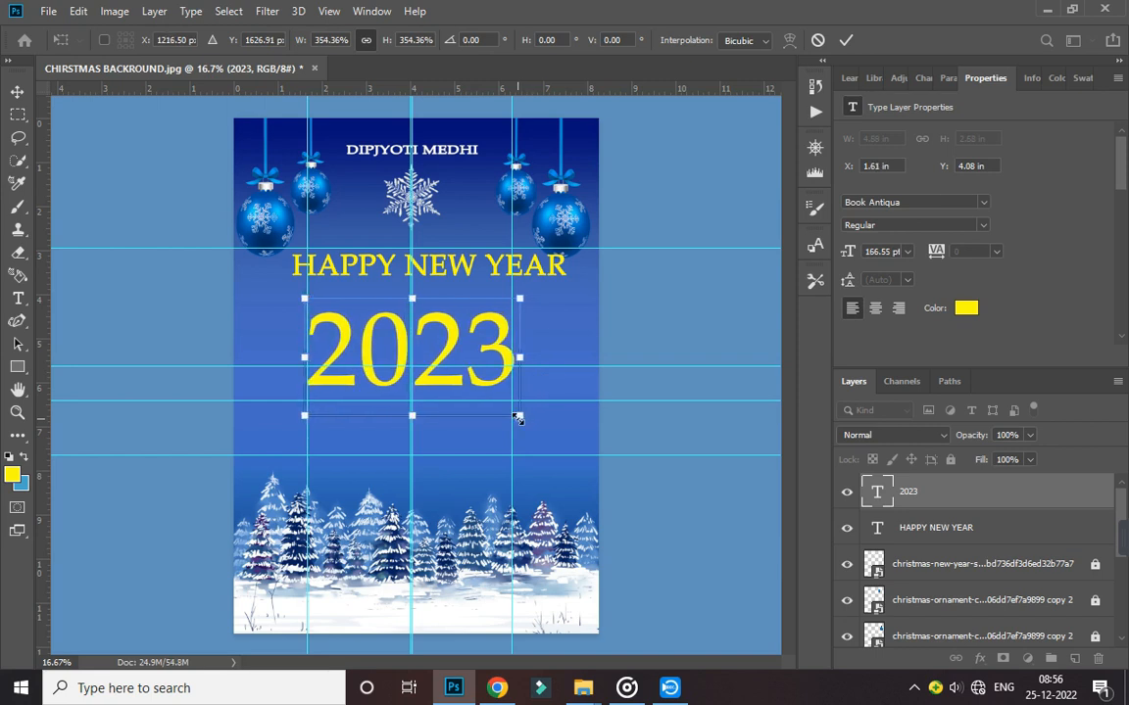
pyautogui.press('Left')
pyautogui.press('Return')
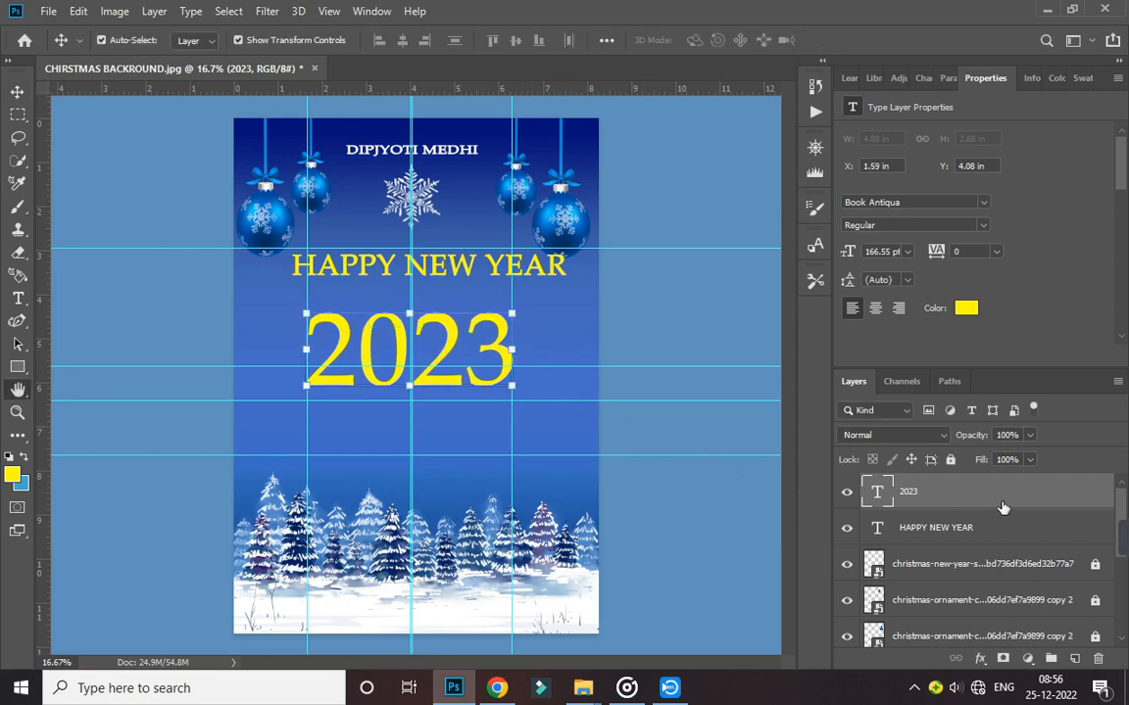
# Add a Gradient Overlay to the 2023 text layer and move the Layer Style window aside
pyautogui.doubleClick(930, 509)
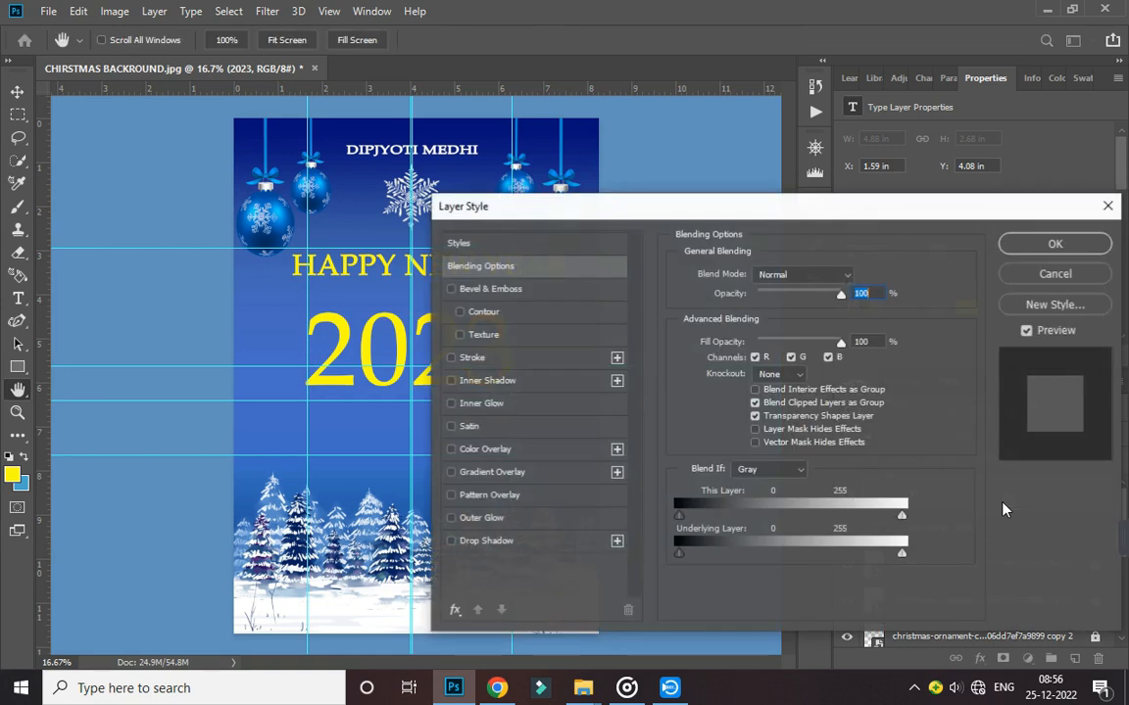
pyautogui.click(484, 473)
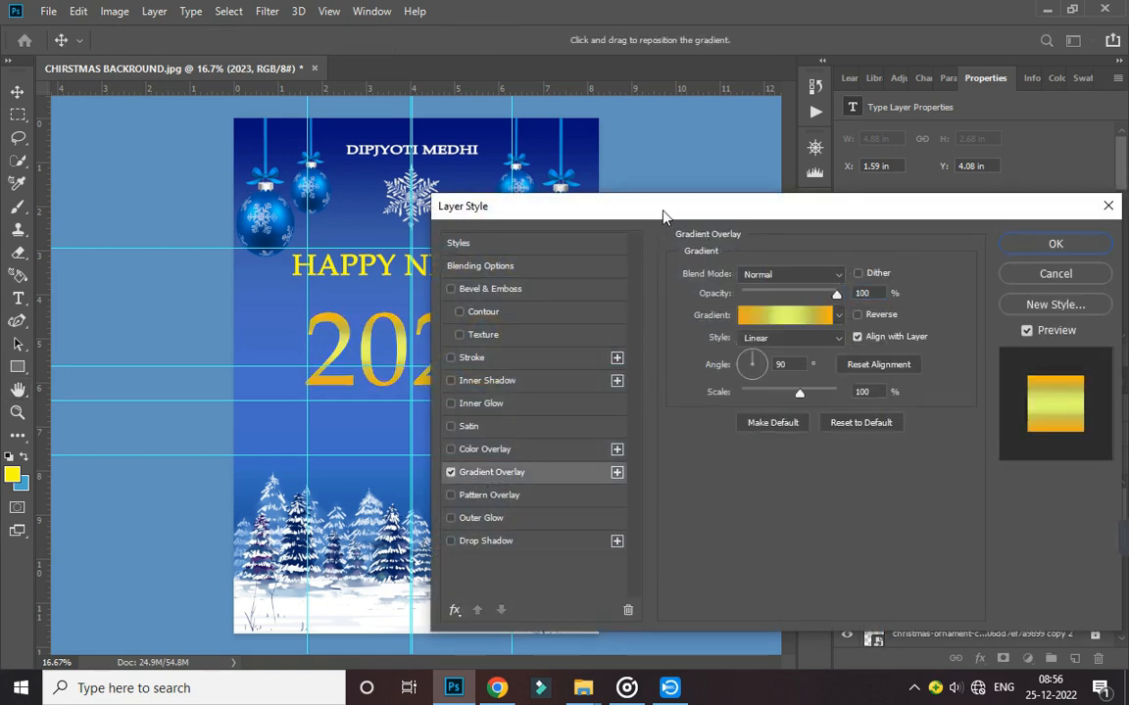
pyautogui.moveTo(663, 216); pyautogui.dragTo(855, 178)
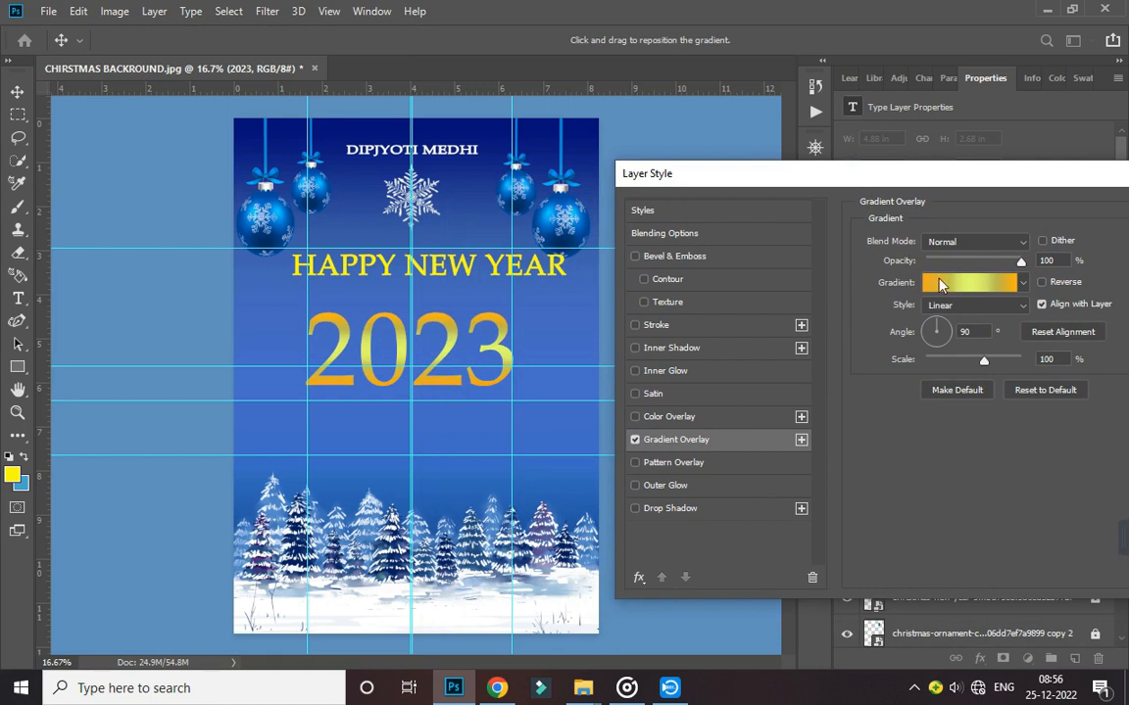
# In the gradient editor, keep the orange and yellow-green stops and set the 50% stop to e1fb67
pyautogui.click(958, 284)
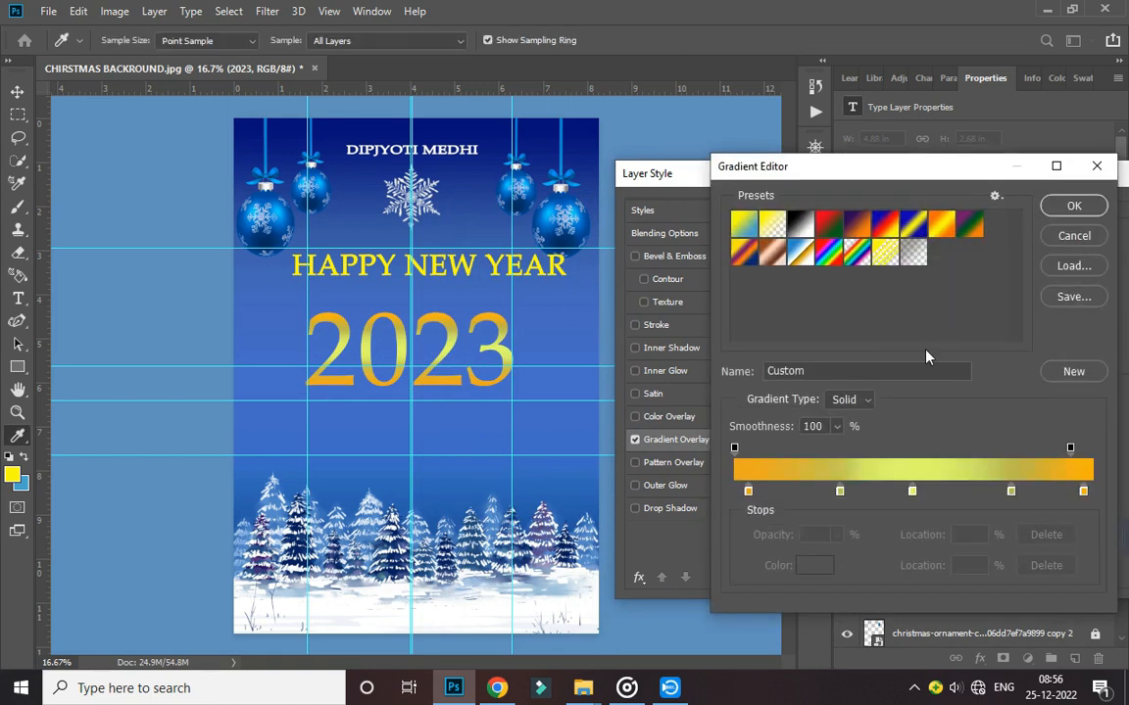
pyautogui.click(748, 493)
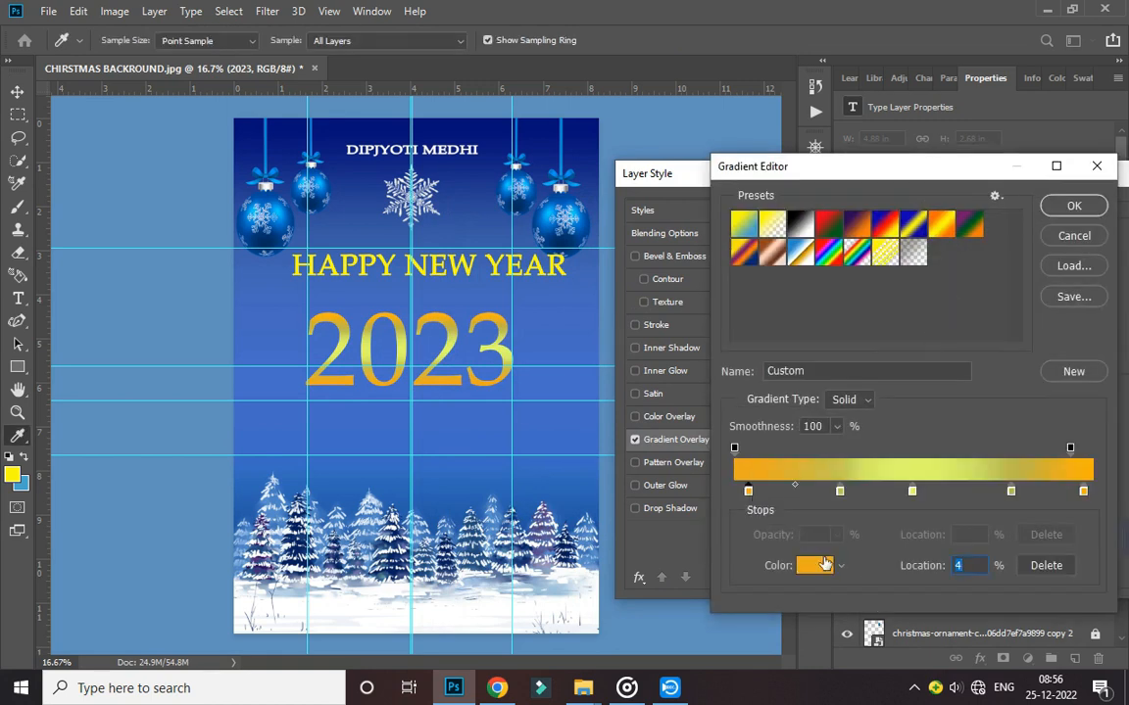
pyautogui.click(816, 566)
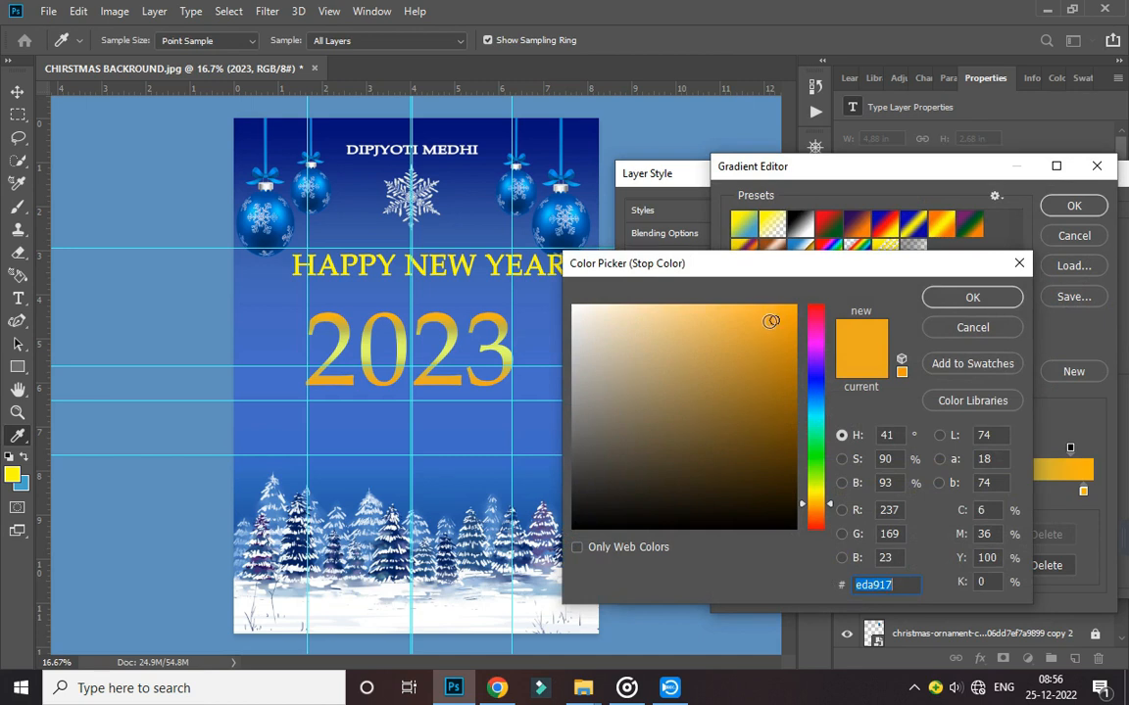
pyautogui.click(932, 299)
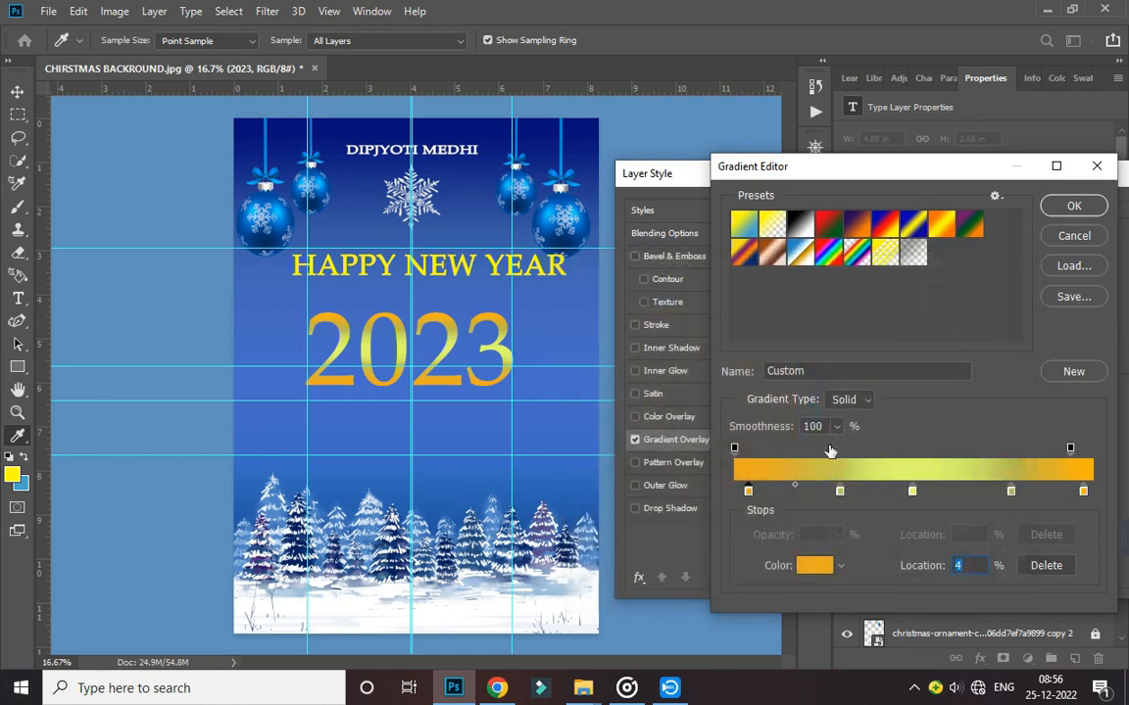
pyautogui.click(840, 491)
pyautogui.click(819, 567)
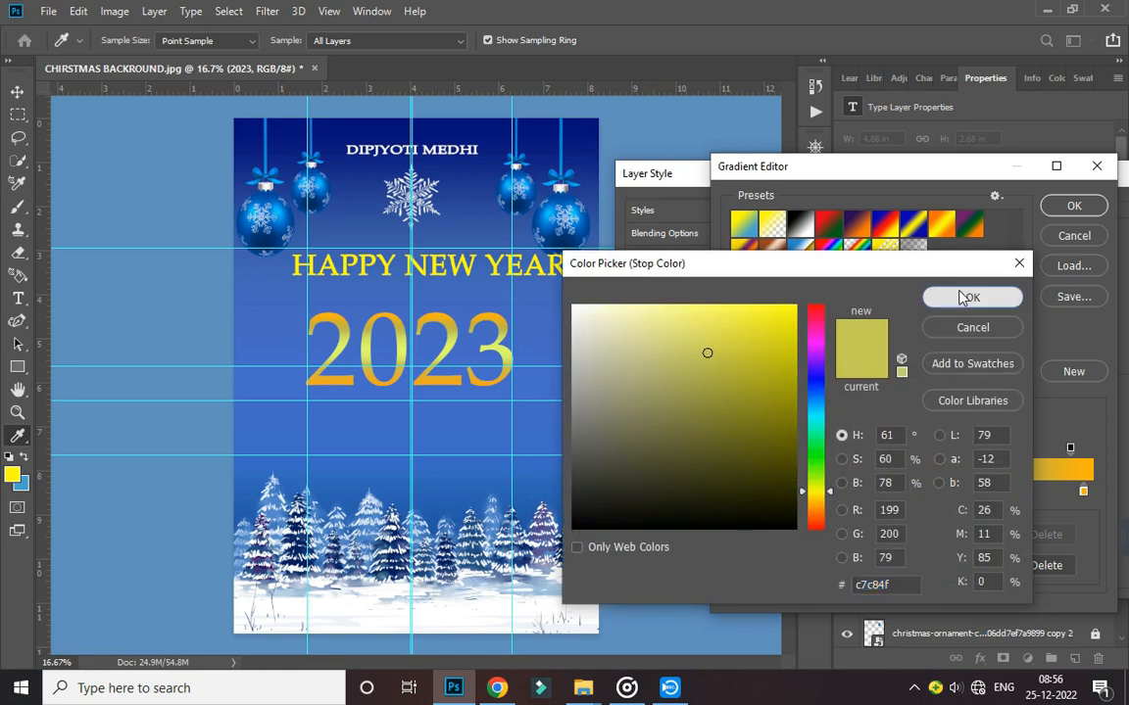
pyautogui.click(968, 297)
pyautogui.click(912, 490)
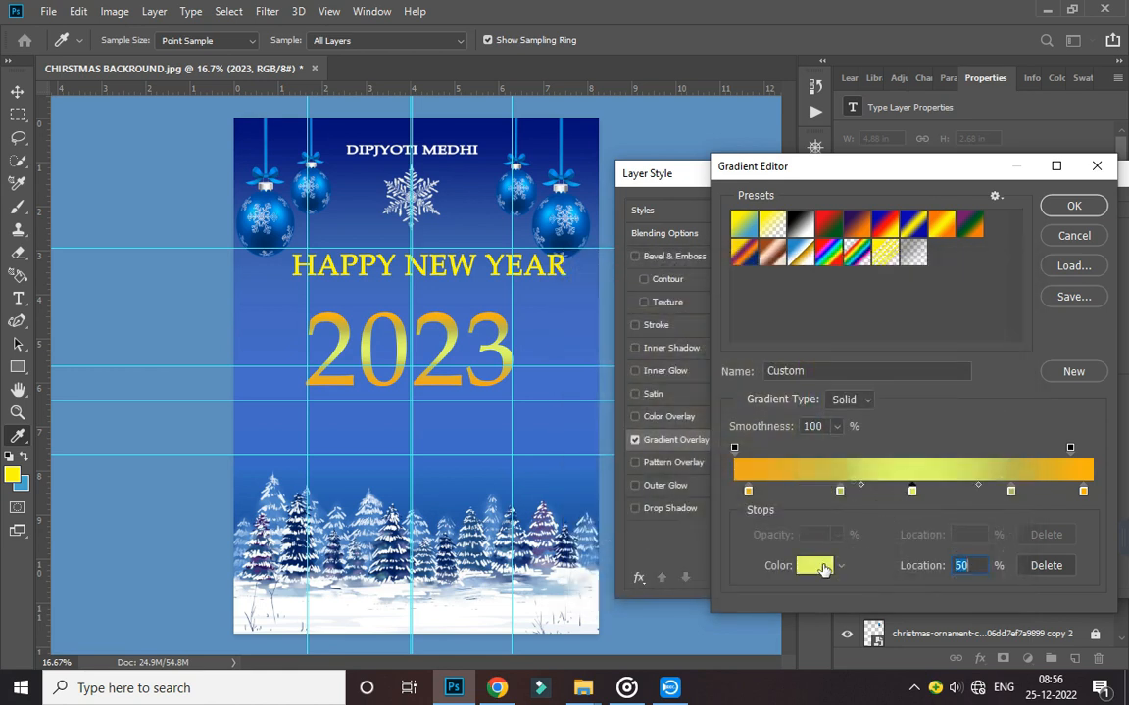
pyautogui.click(815, 565)
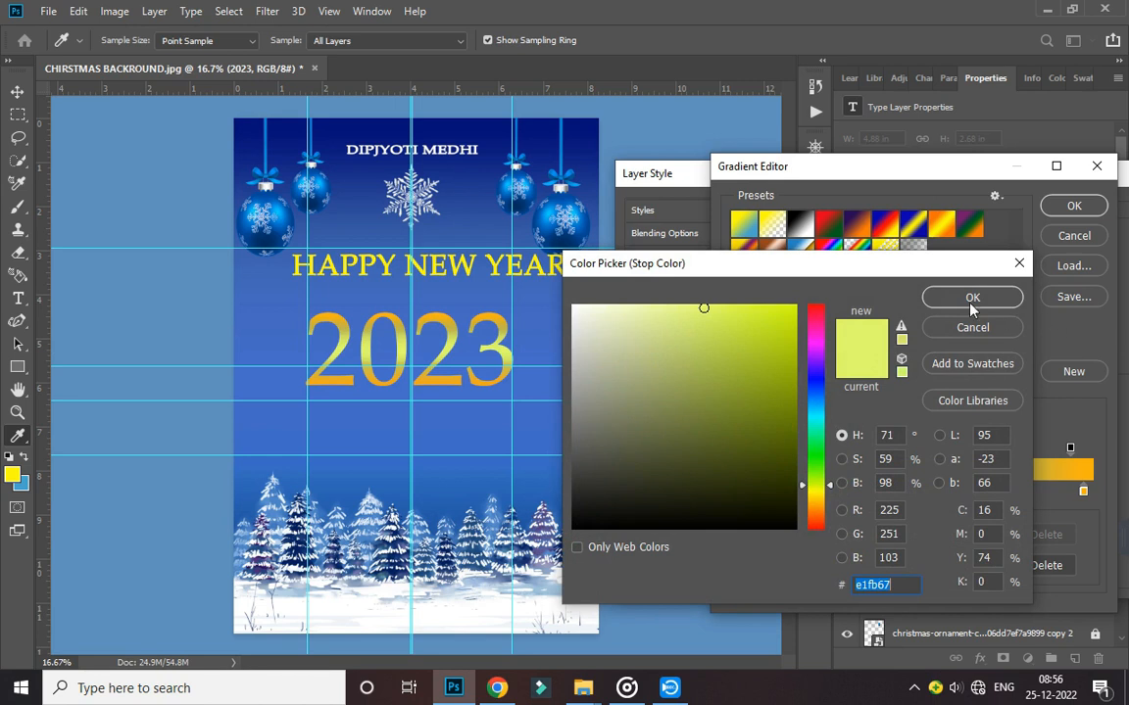
pyautogui.click(970, 300)
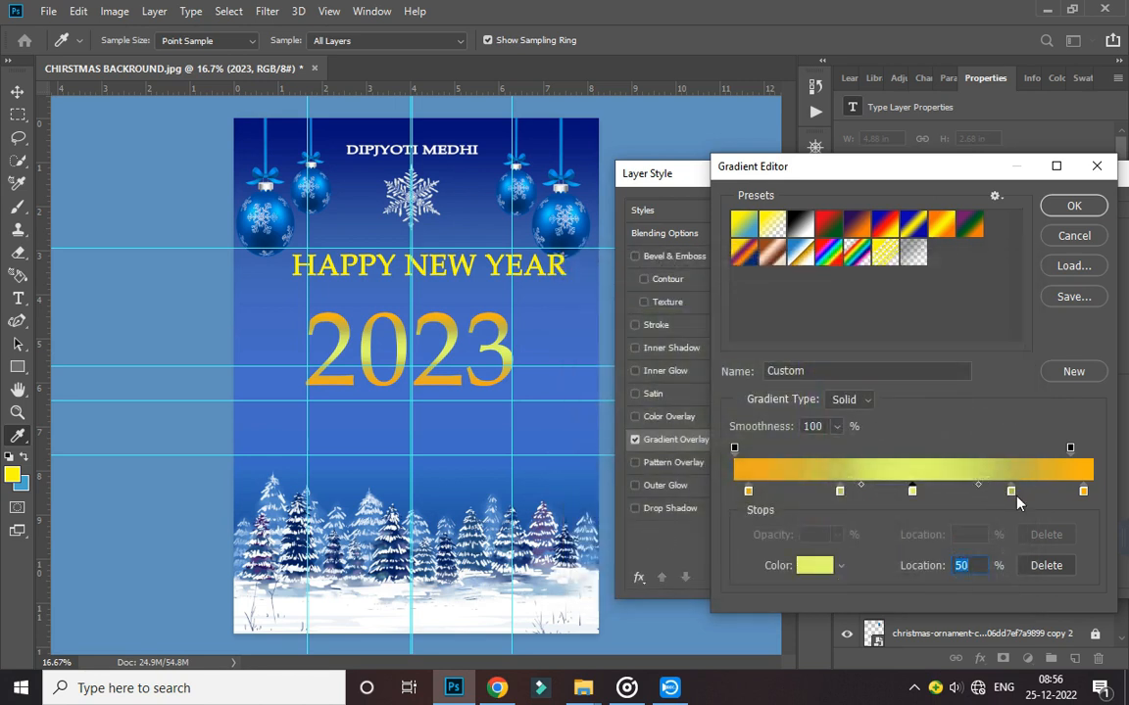
# Leave the 78% and 98% orange stops unchanged and accept the orange-to-pale-yellow gradient
pyautogui.click(1012, 491)
pyautogui.click(803, 571)
pyautogui.click(972, 327)
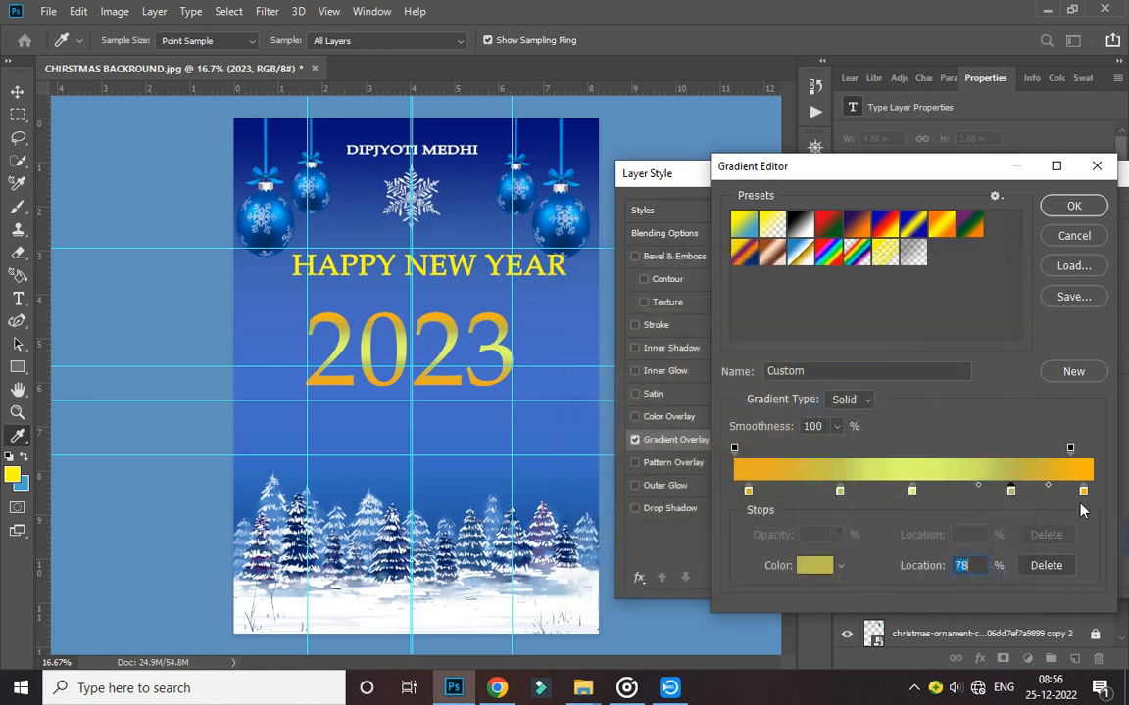
pyautogui.click(1083, 491)
pyautogui.click(803, 569)
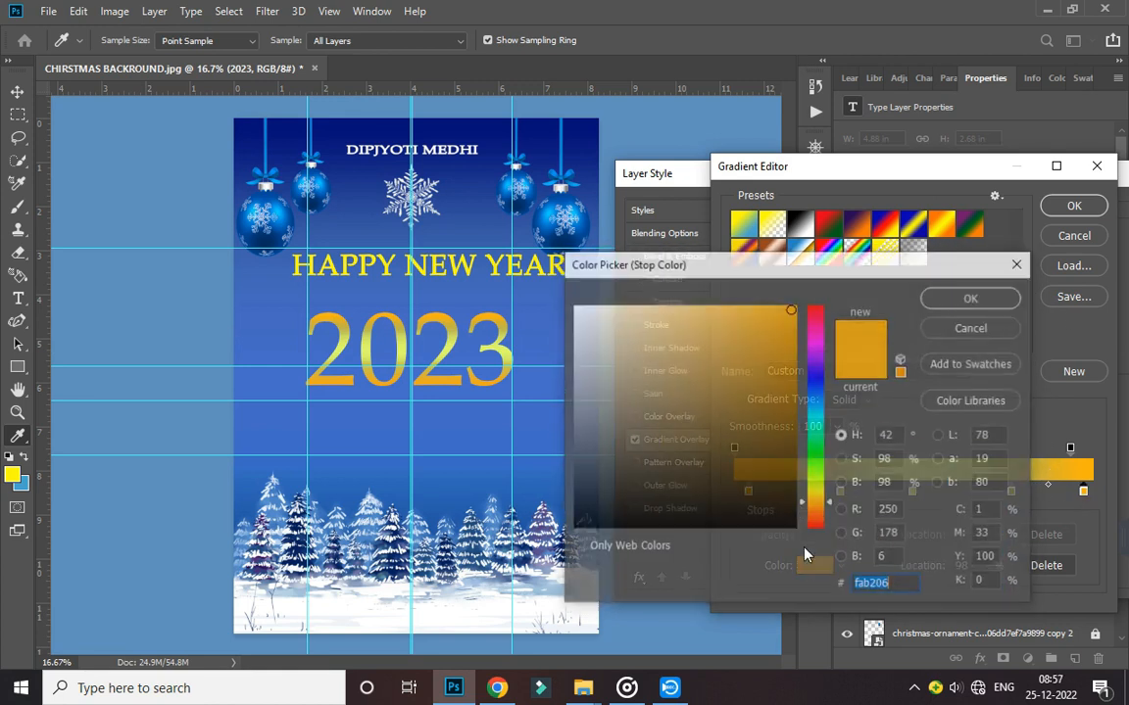
pyautogui.click(944, 298)
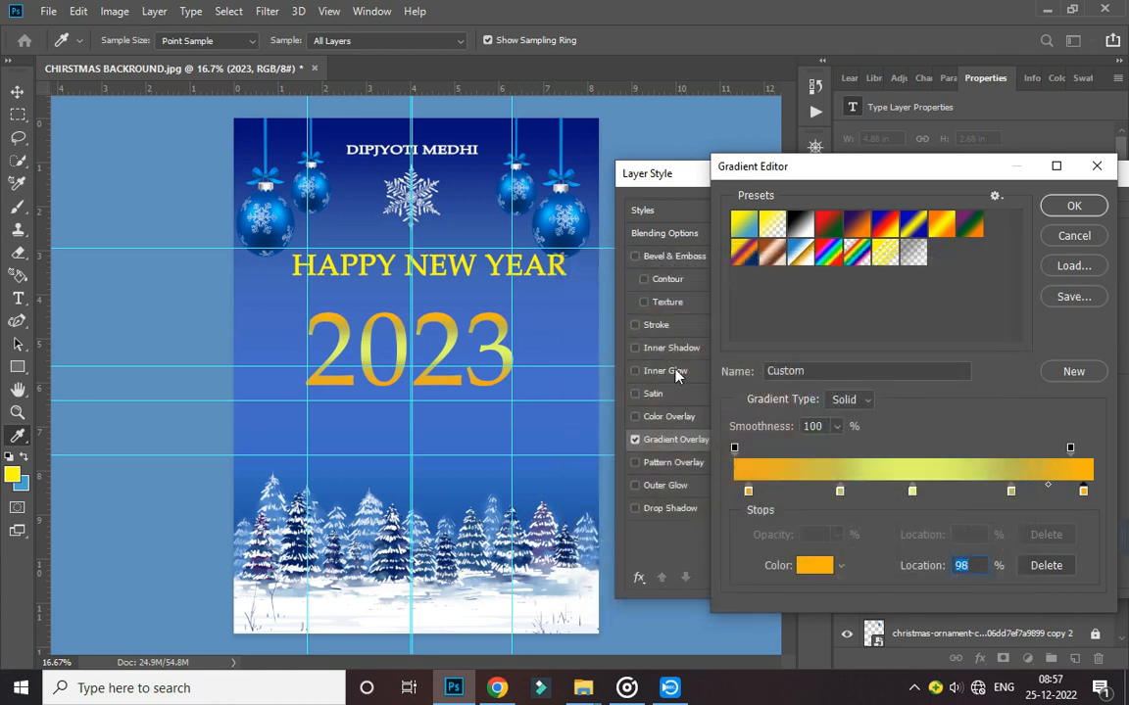
pyautogui.click(1073, 208)
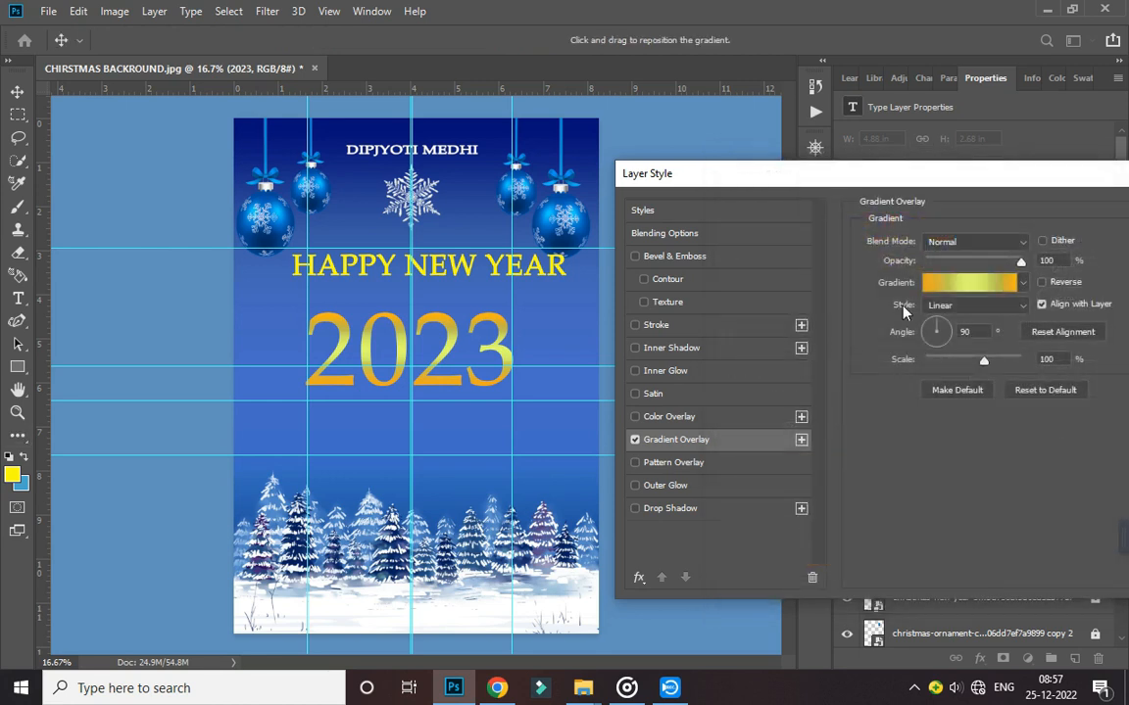
# Give 2023 a 10 px white stroke and a drop shadow (distance 19, spread 16, size 95)
pyautogui.click(681, 326)
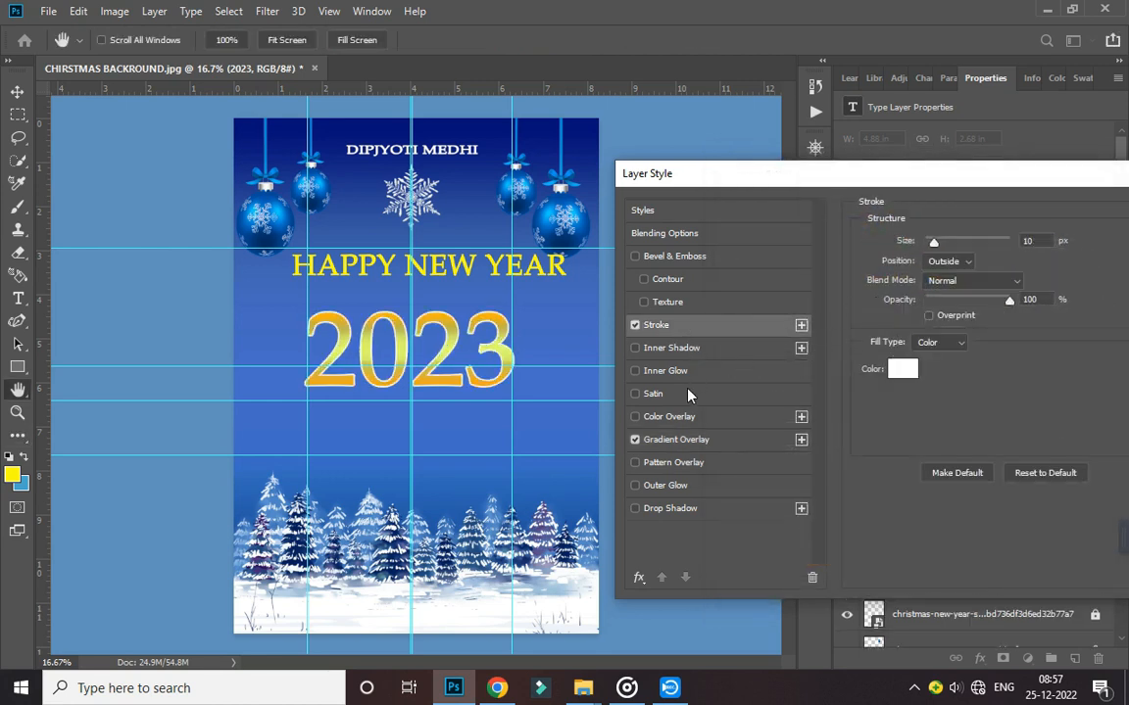
pyautogui.click(676, 508)
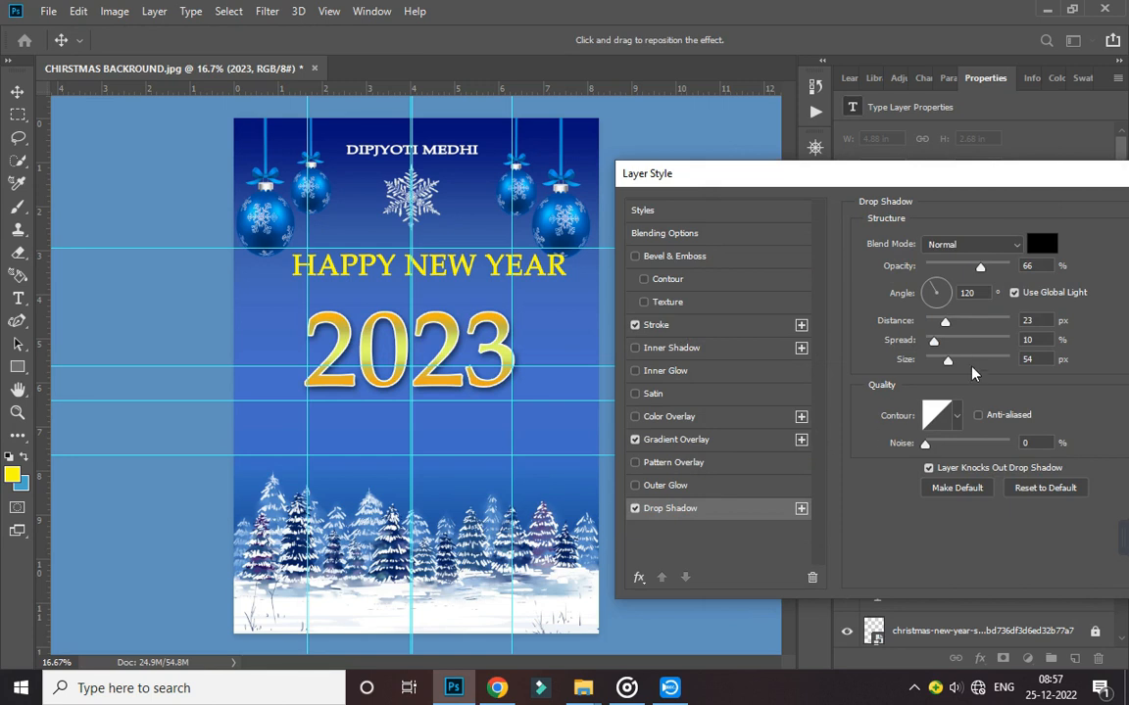
pyautogui.moveTo(951, 320); pyautogui.dragTo(941, 345)
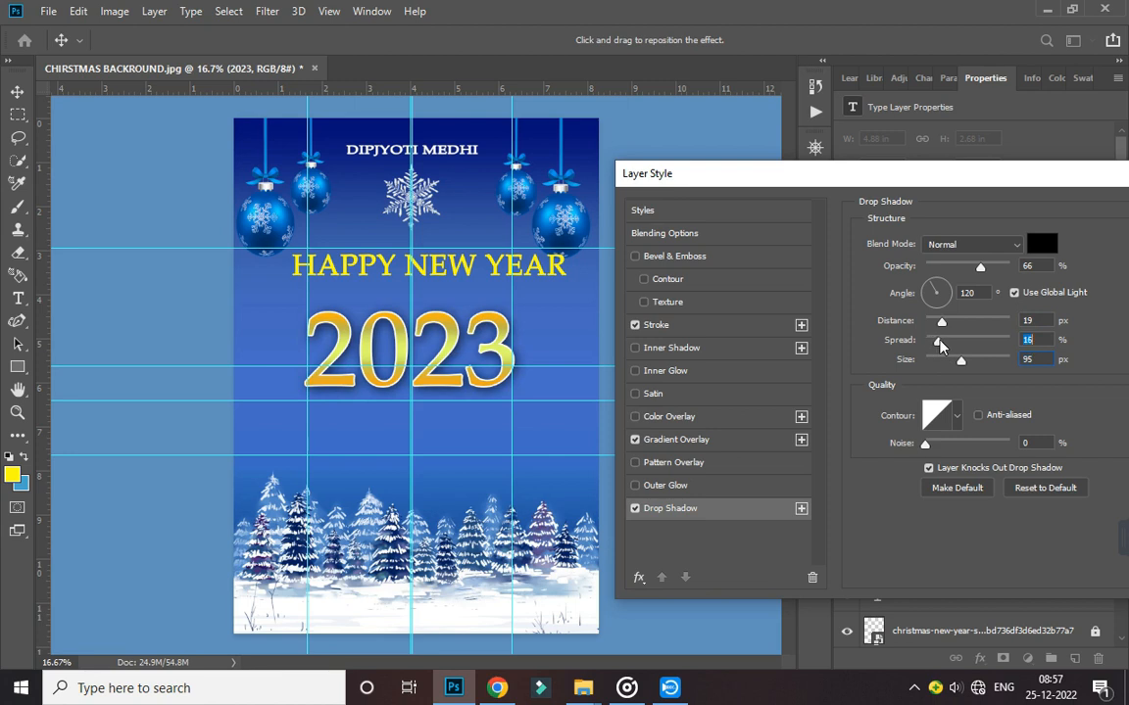
pyautogui.moveTo(1029, 176); pyautogui.dragTo(876, 177)
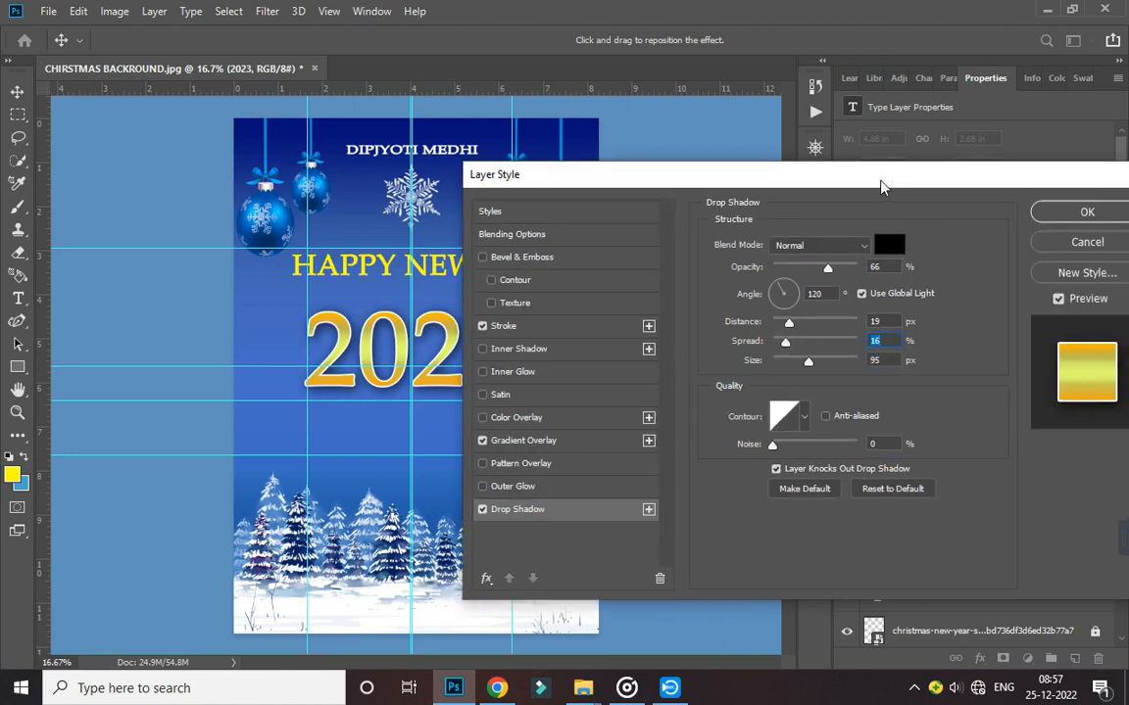
pyautogui.click(1086, 212)
pyautogui.click(443, 273)
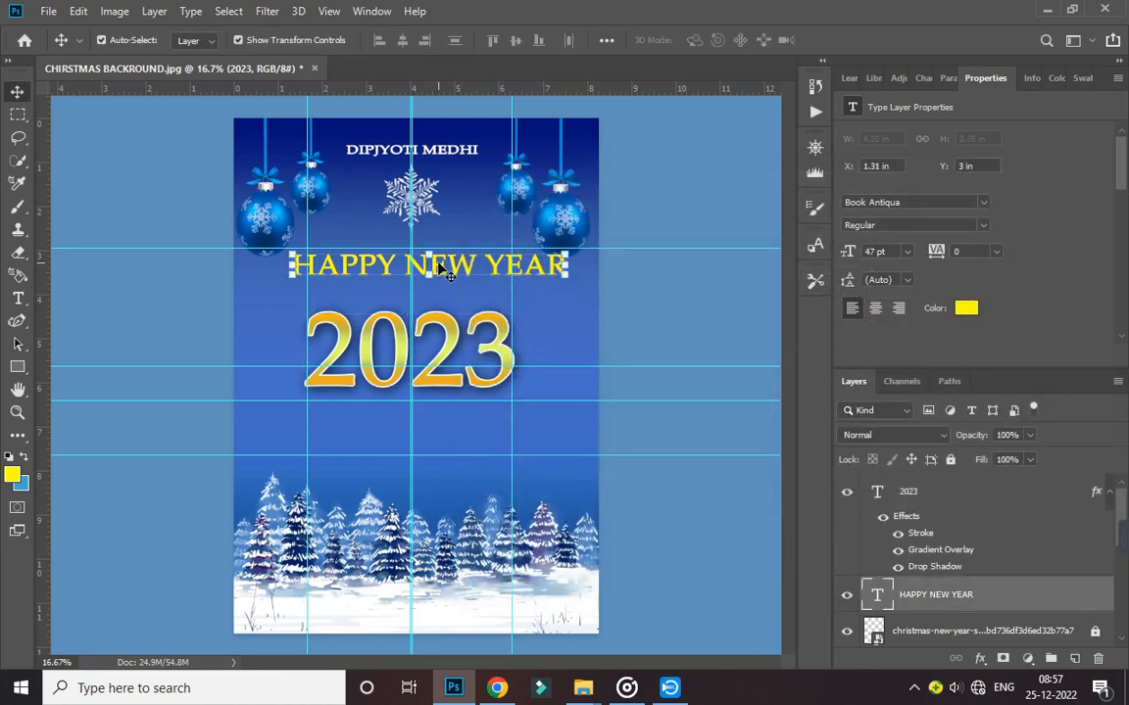
# Shrink HAPPY NEW YEAR with Free Transform and nudge it slightly upward
pyautogui.moveTo(443, 276); pyautogui.dragTo(429, 314)
pyautogui.moveTo(566, 292); pyautogui.dragTo(469, 293)
pyautogui.press('Down')
pyautogui.press('Down')
pyautogui.press('Down')
pyautogui.press('Down')
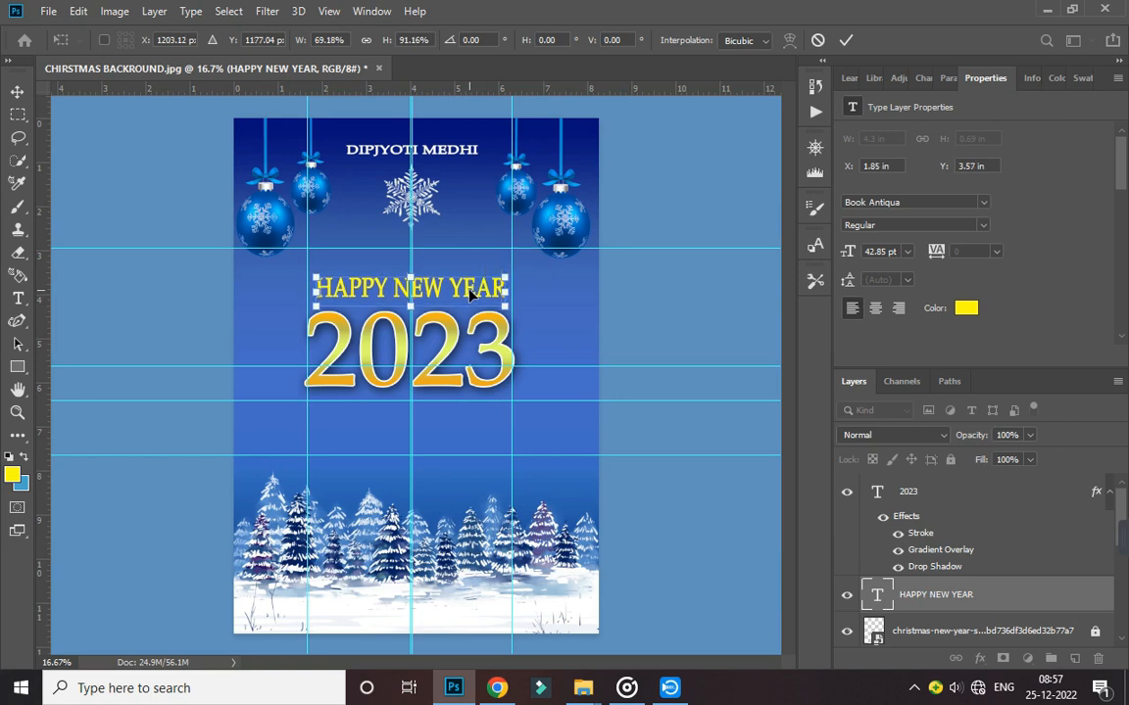
pyautogui.press('Up')
pyautogui.press('Up')
pyautogui.press('Up')
pyautogui.press('Up')
pyautogui.press('Up')
pyautogui.press('Up')
pyautogui.press('Up')
pyautogui.press('Up')
pyautogui.press('Up')
pyautogui.press('Up')
pyautogui.press('Up')
pyautogui.press('Up')
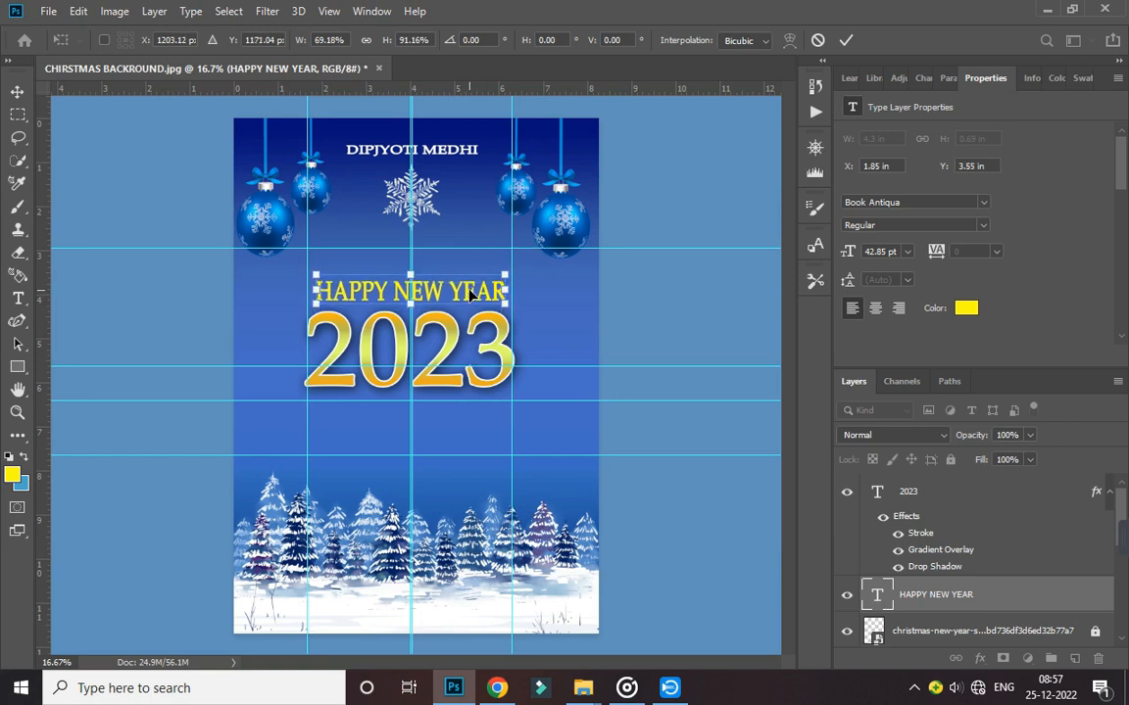
pyautogui.press('Up')
pyautogui.press('Up')
pyautogui.press('Up')
pyautogui.press('Up')
pyautogui.press('Up')
pyautogui.press('Up')
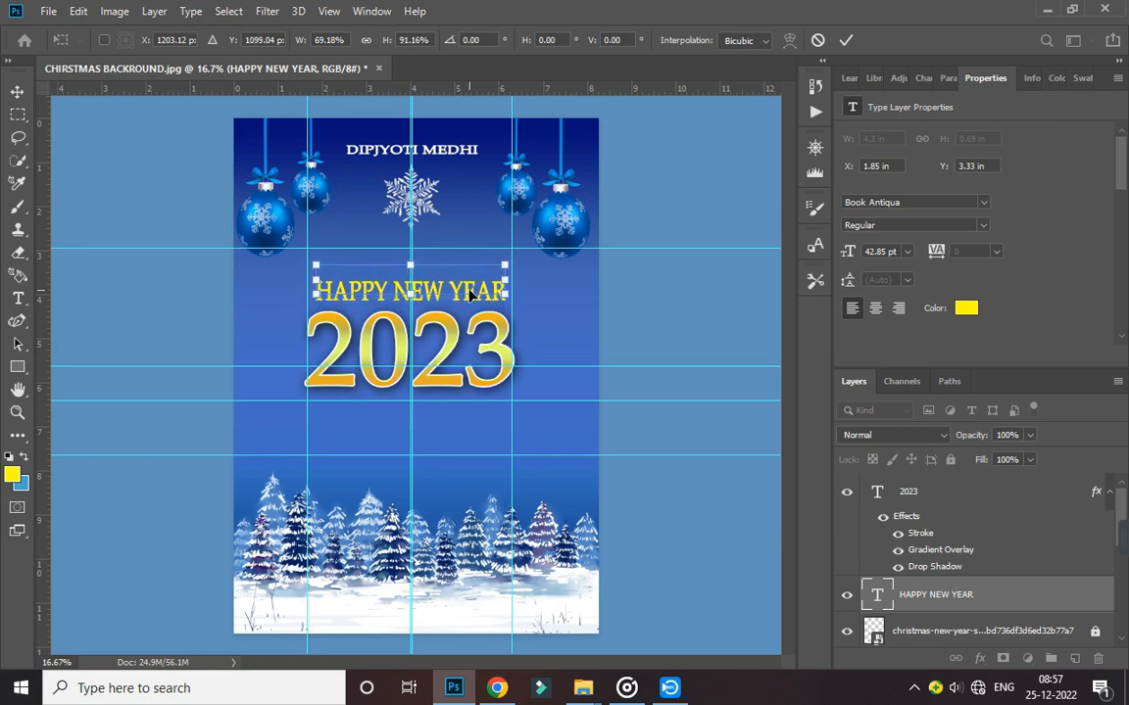
pyautogui.press('Up')
pyautogui.press('Up')
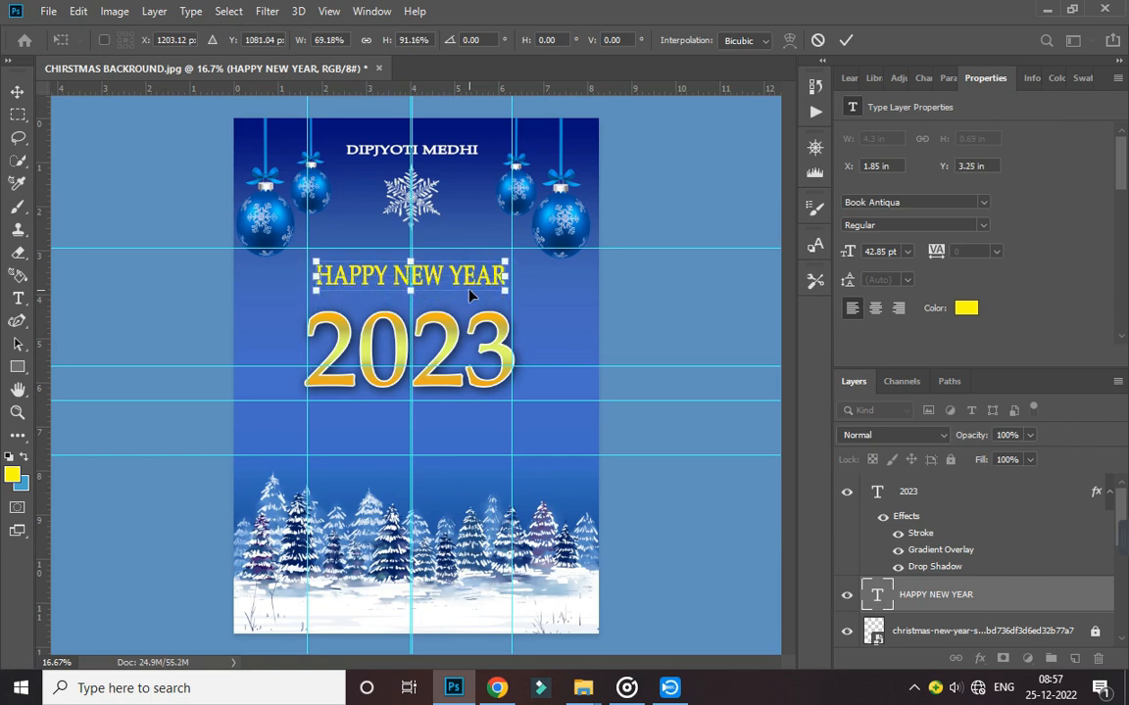
pyautogui.press('Return')
# Raise 2023 to sit snug under HAPPY NEW YEAR, then open HAPPY NEW YEAR's Layer Style
pyautogui.click(451, 359)
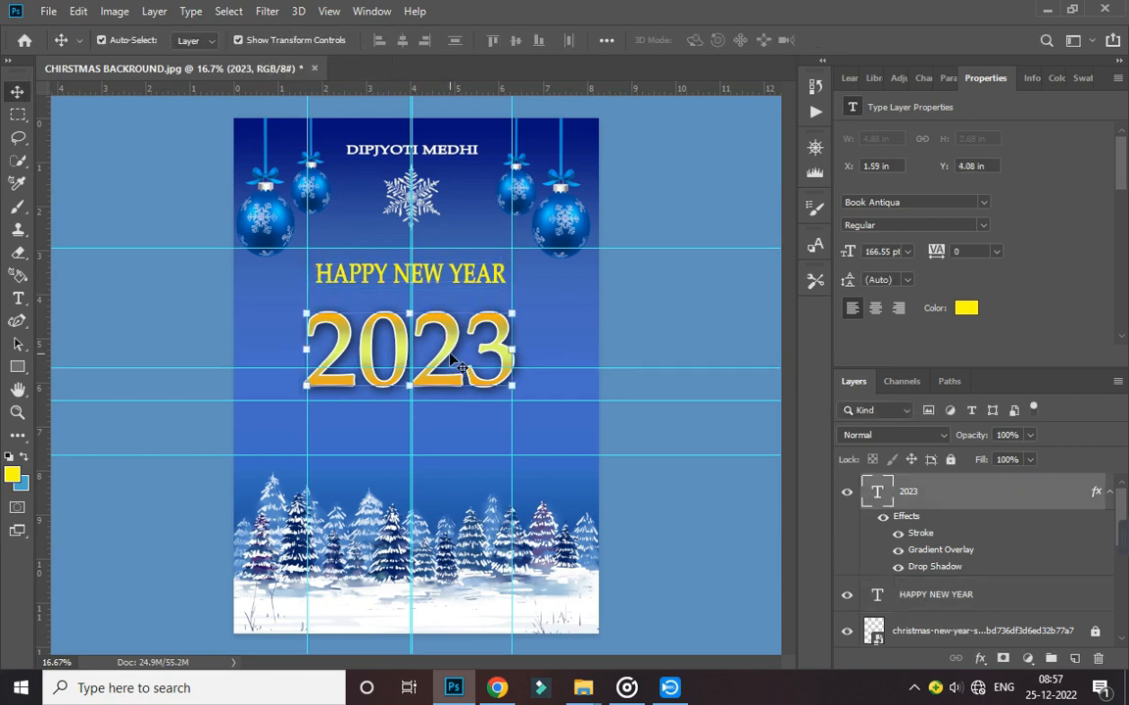
pyautogui.press('Up')
pyautogui.press('Up')
pyautogui.press('Up')
pyautogui.press('Up')
pyautogui.press('Up')
pyautogui.press('Up')
pyautogui.press('Up')
pyautogui.press('Up')
pyautogui.press('Up')
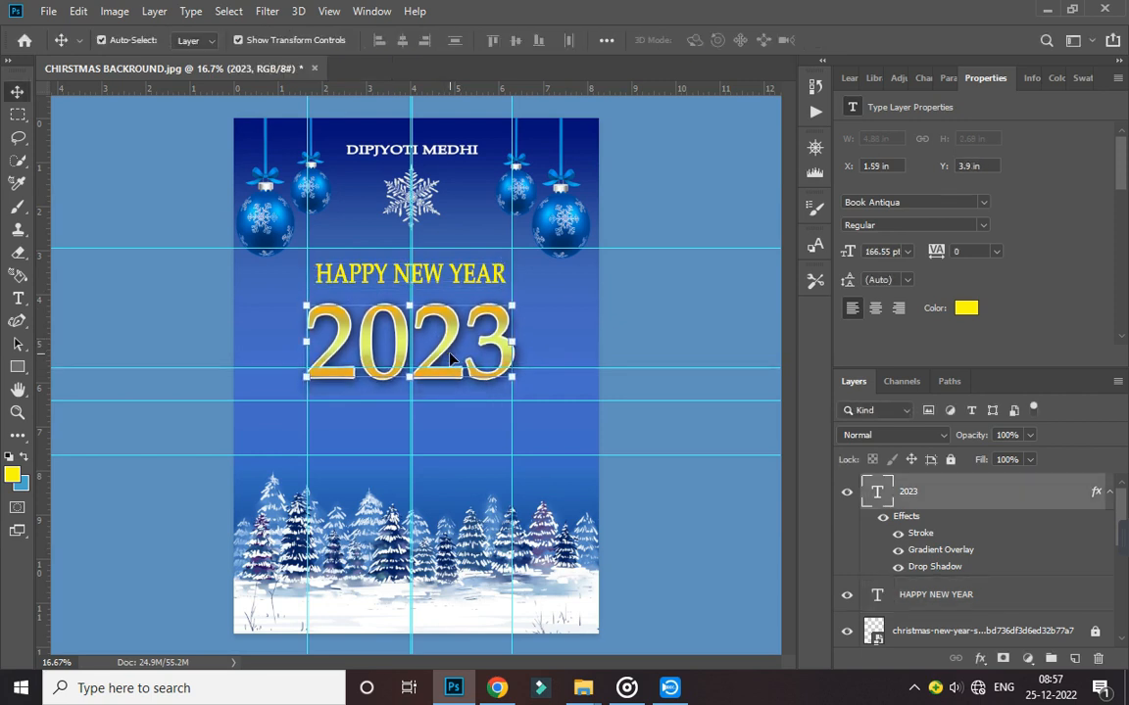
pyautogui.press('Up')
pyautogui.press('Up')
pyautogui.press('Up')
pyautogui.press('Up')
pyautogui.press('Up')
pyautogui.press('Up')
pyautogui.press('Up')
pyautogui.press('Up')
pyautogui.press('Up')
pyautogui.press('Up')
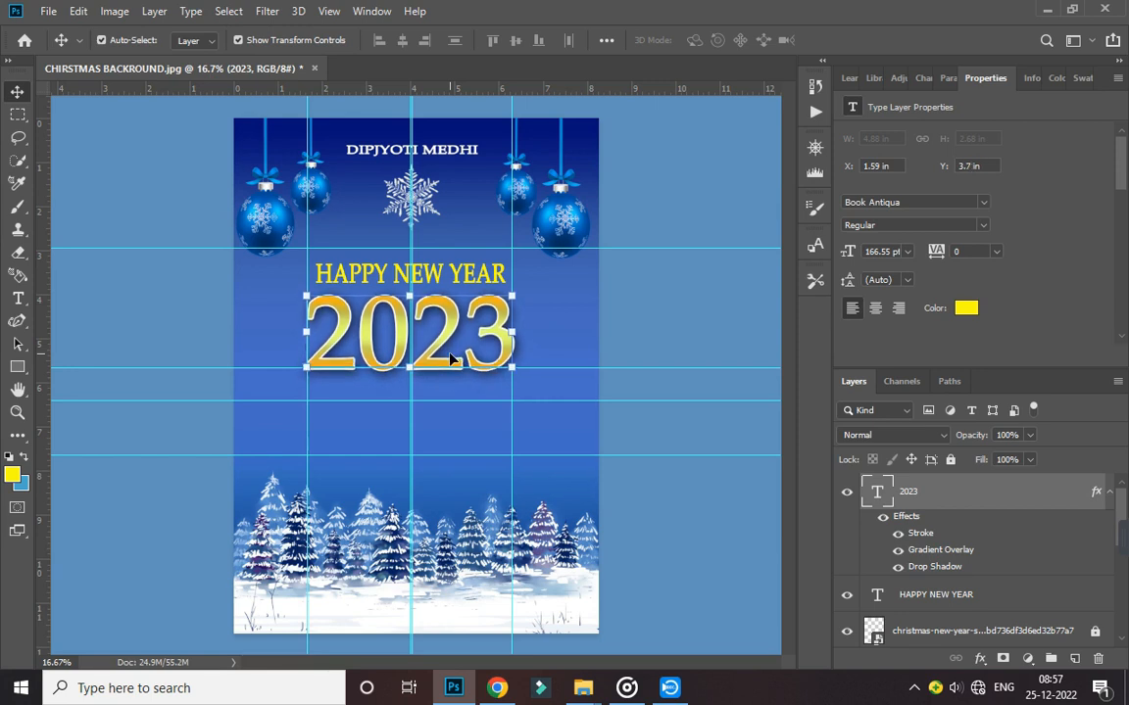
pyautogui.press('Up')
pyautogui.press('Up')
pyautogui.press('Up')
pyautogui.click(460, 274)
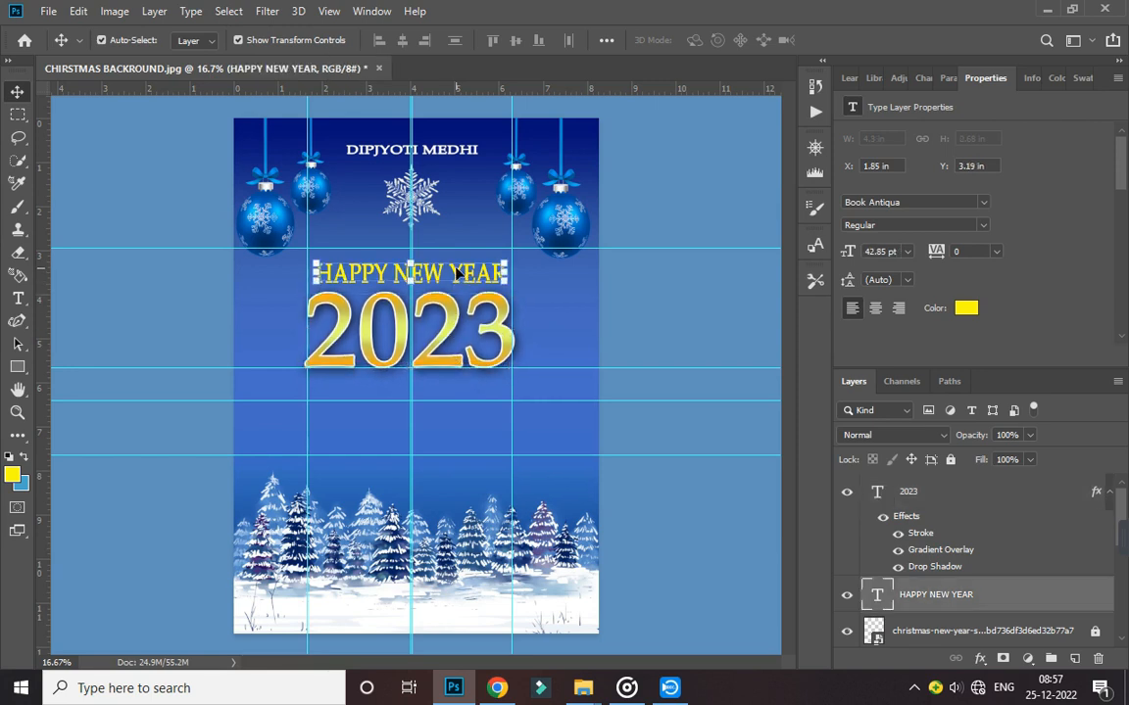
pyautogui.press('Up')
pyautogui.press('Up')
pyautogui.press('Up')
pyautogui.press('Up')
pyautogui.press('Up')
pyautogui.press('Up')
pyautogui.press('Up')
pyautogui.click(440, 334)
pyautogui.press('Up')
pyautogui.press('Up')
pyautogui.press('Up')
pyautogui.press('Up')
pyautogui.press('Up')
pyautogui.press('Up')
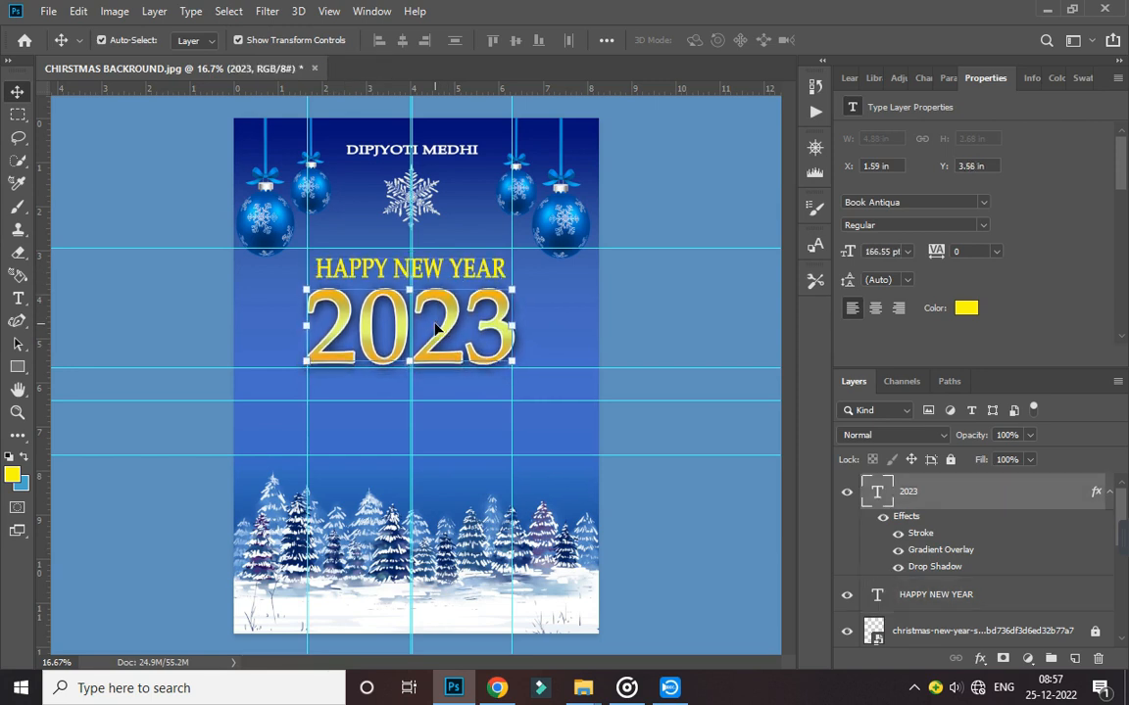
pyautogui.hotkey('ctrl', 't')
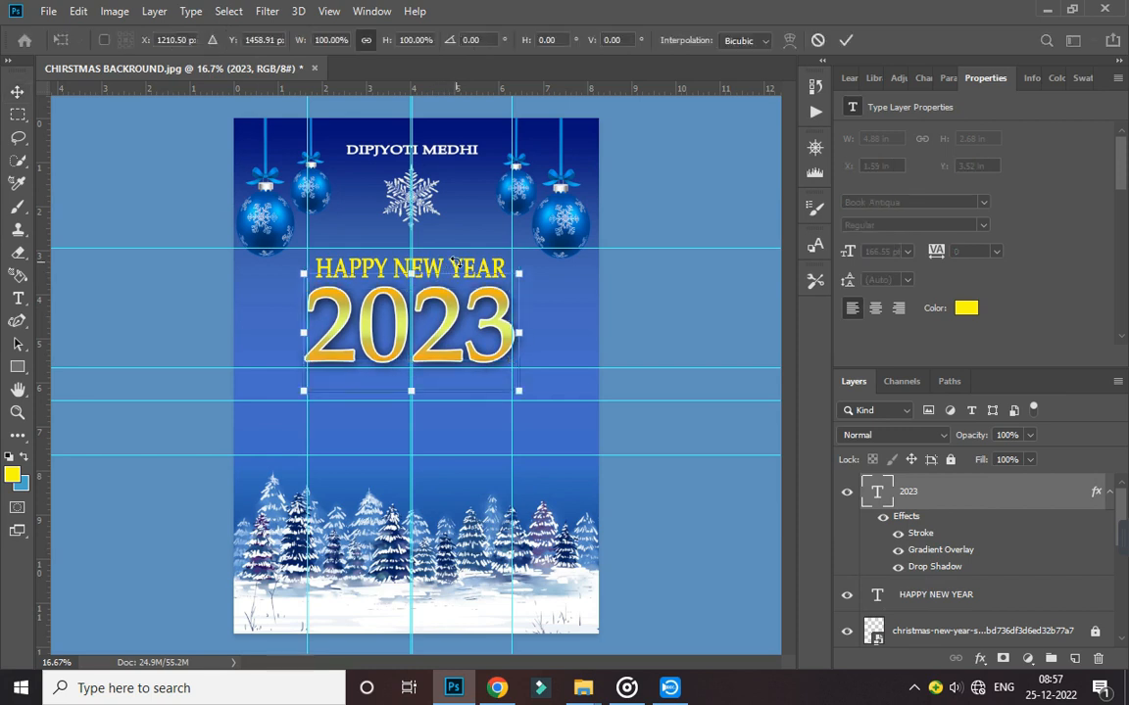
pyautogui.press('Return')
pyautogui.click(456, 265)
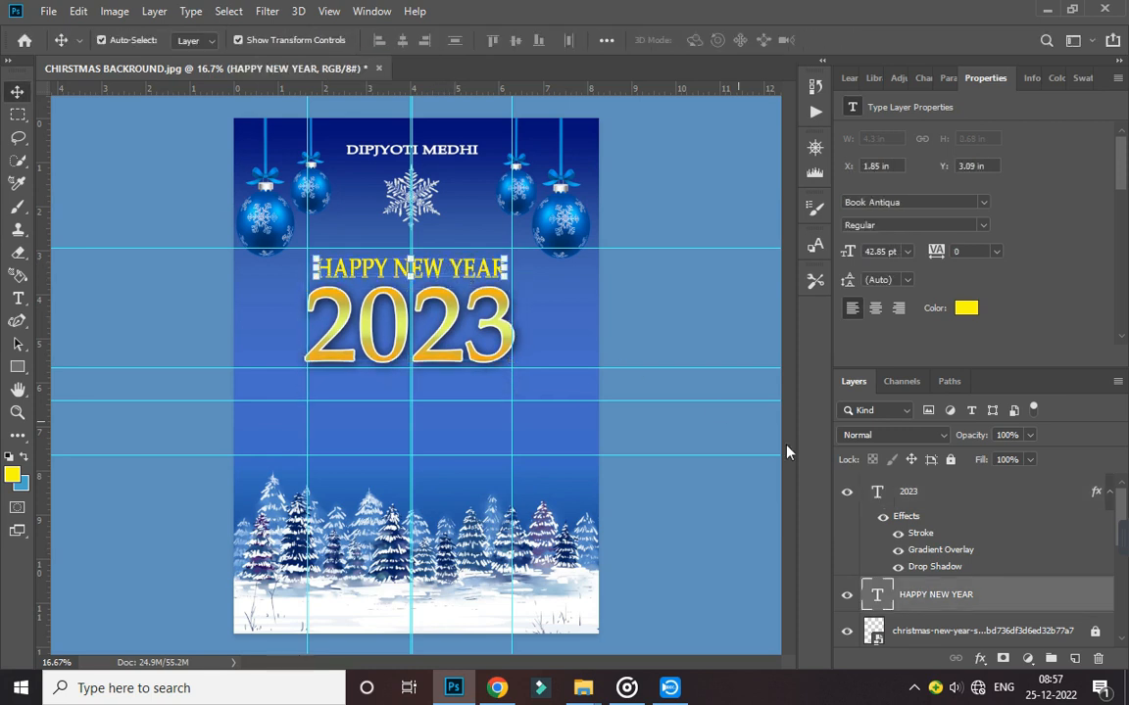
pyautogui.doubleClick(1025, 599)
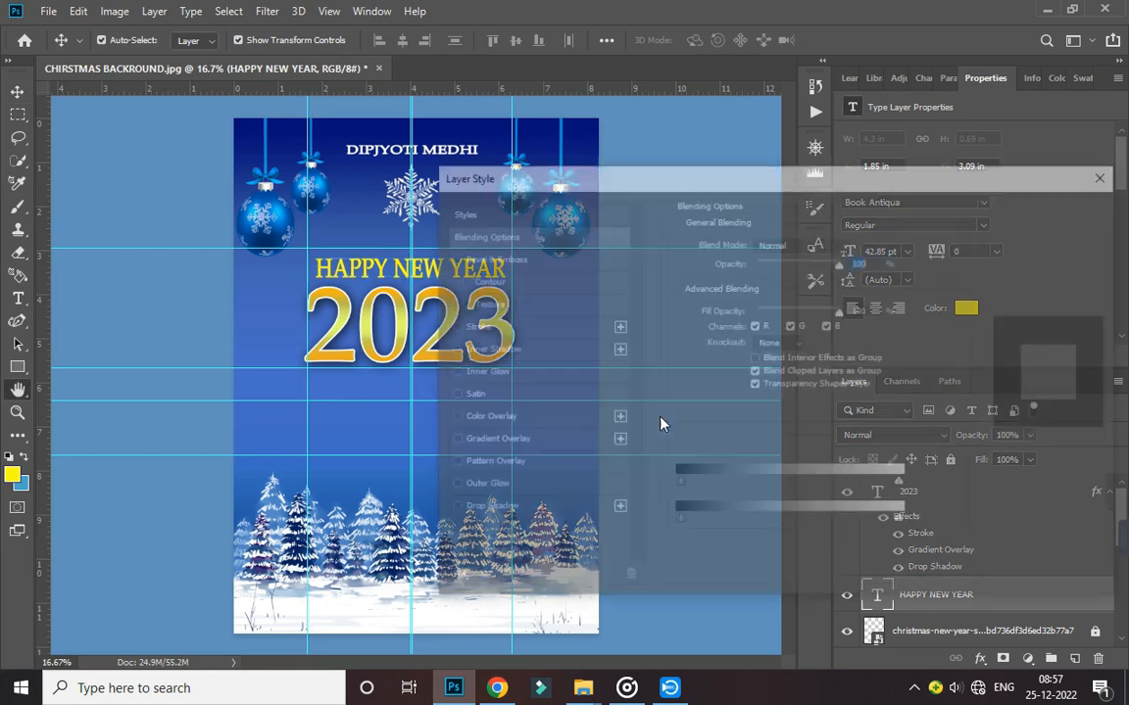
# Give HAPPY NEW YEAR a thin black outside stroke of about 3-4 px and a 38 px drop shadow
pyautogui.click(526, 325)
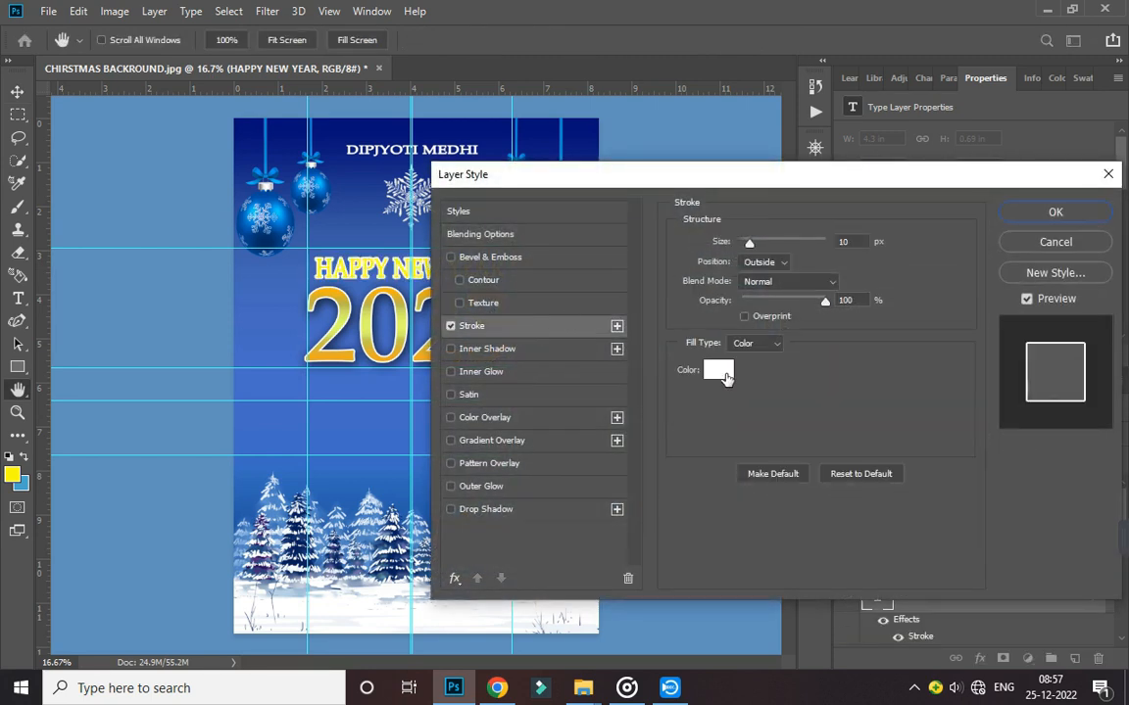
pyautogui.click(727, 378)
pyautogui.click(726, 526)
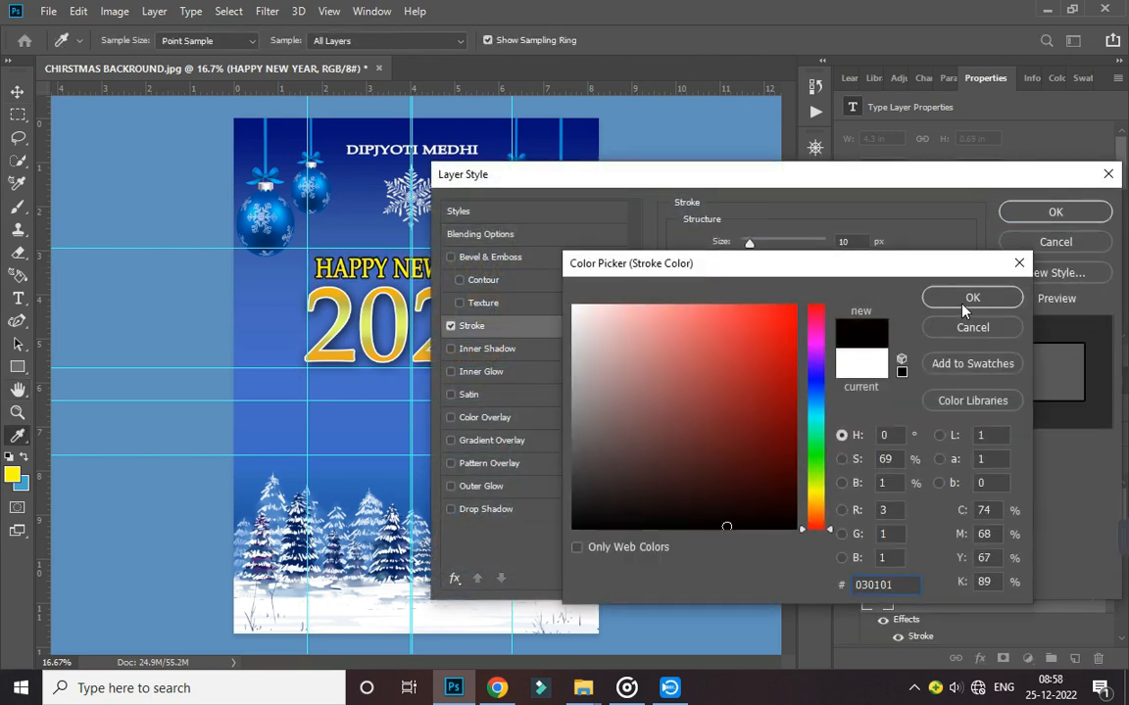
pyautogui.click(972, 298)
pyautogui.moveTo(749, 242); pyautogui.dragTo(745, 245)
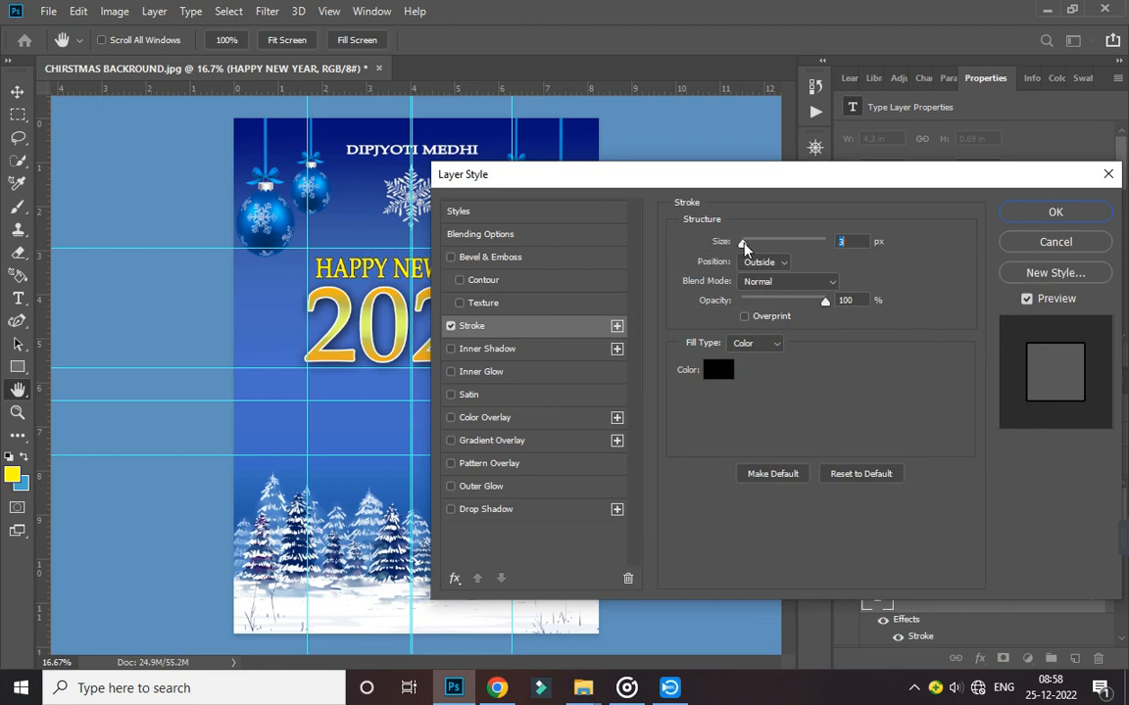
pyautogui.click(542, 509)
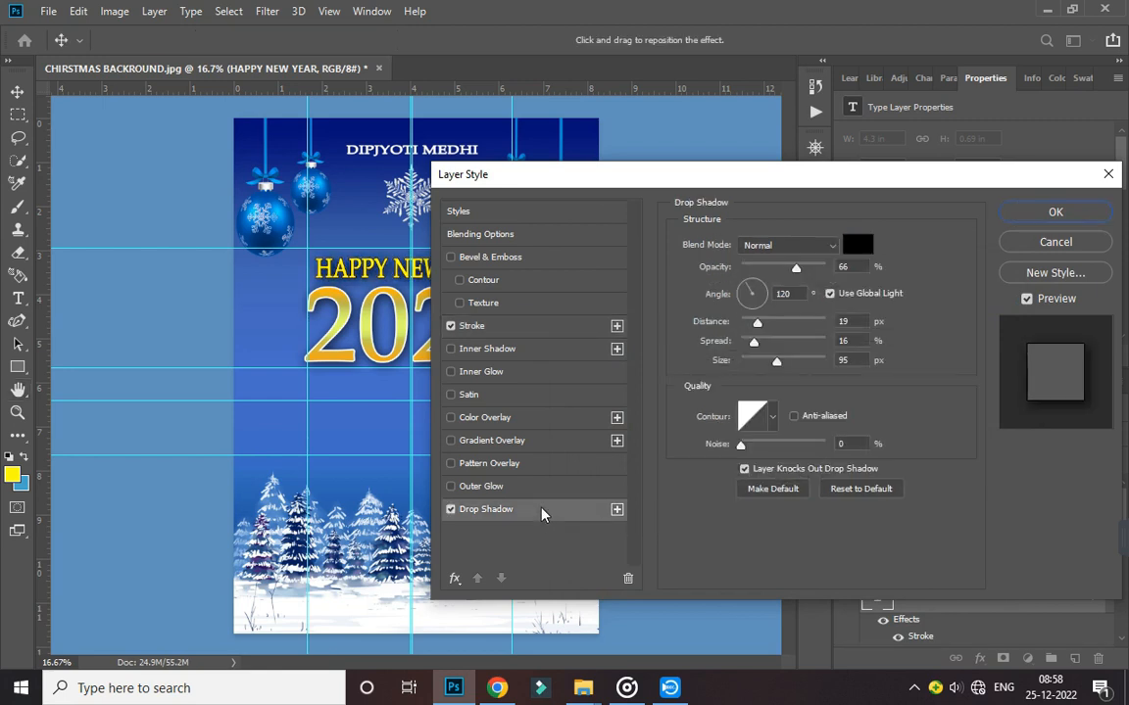
pyautogui.moveTo(776, 360); pyautogui.dragTo(746, 345)
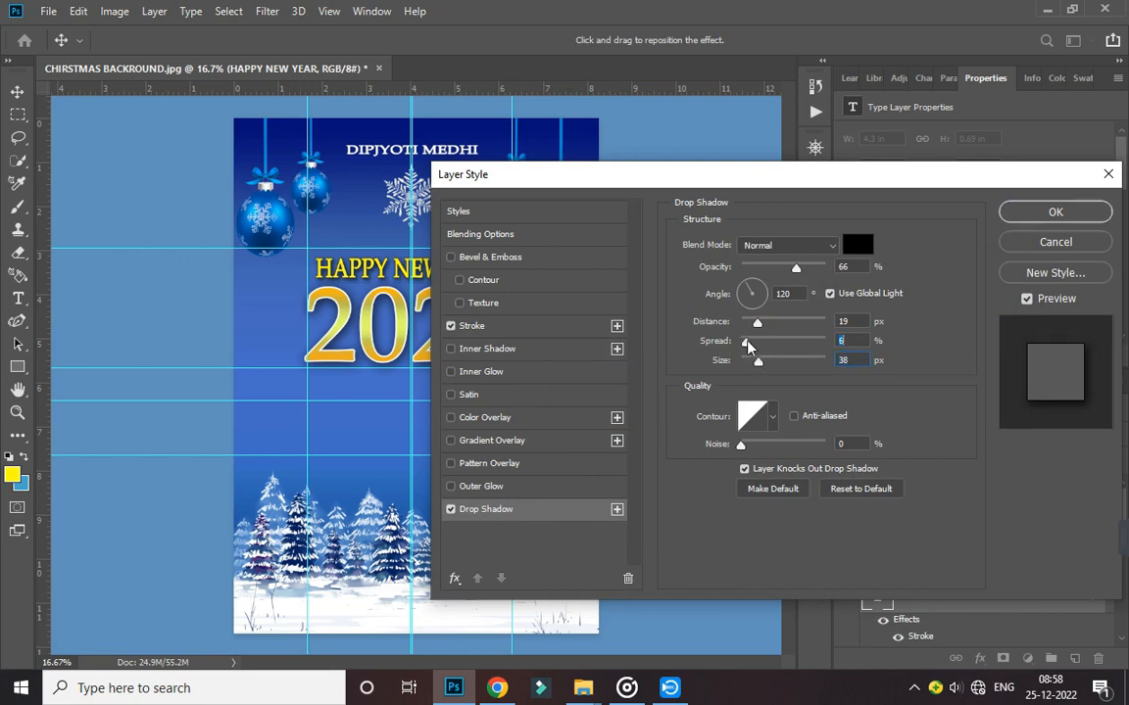
pyautogui.click(1010, 212)
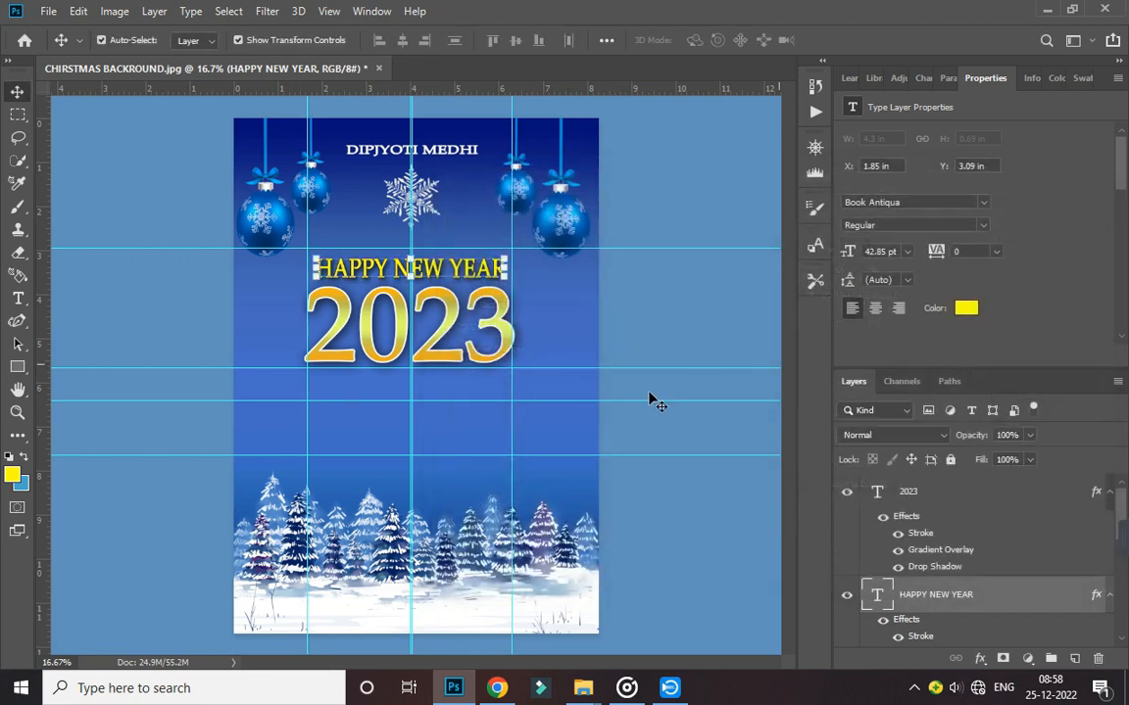
pyautogui.click(637, 333)
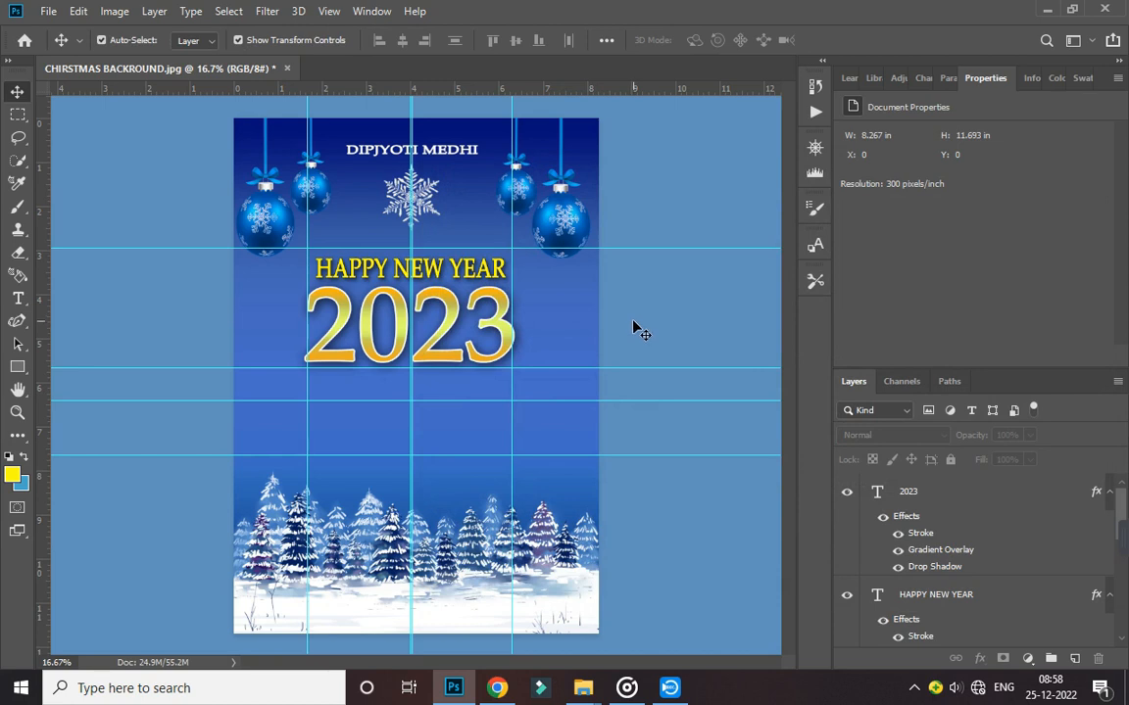
pyautogui.click(17, 368)
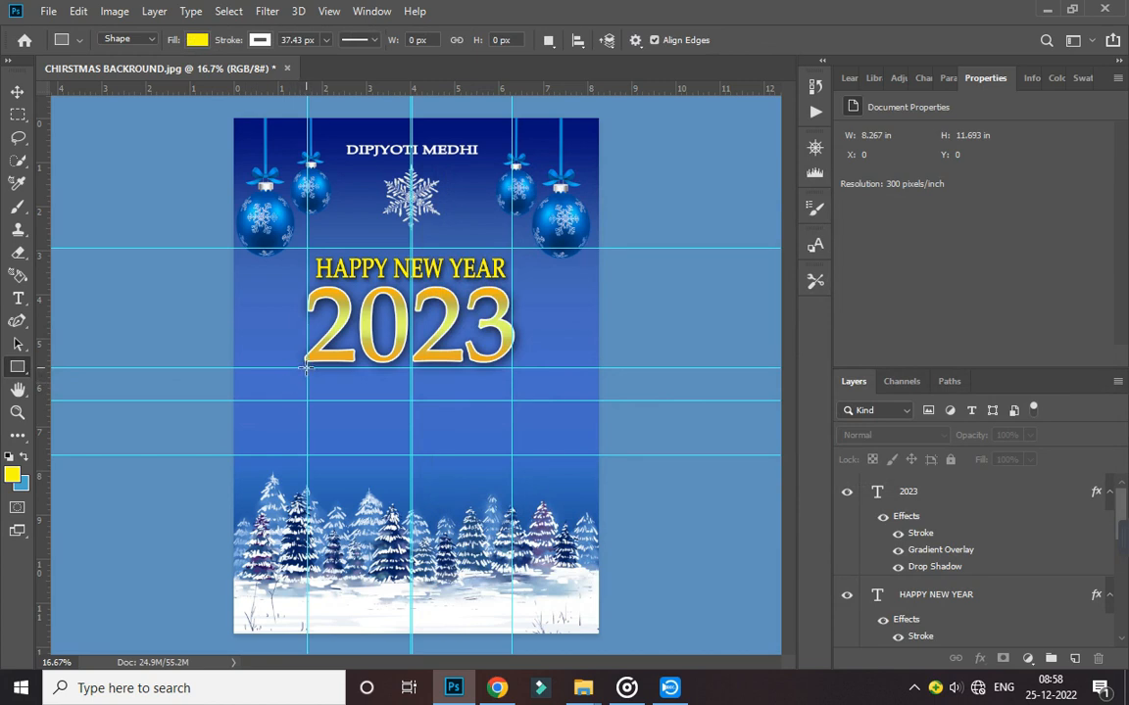
pyautogui.moveTo(307, 368); pyautogui.dragTo(512, 397)
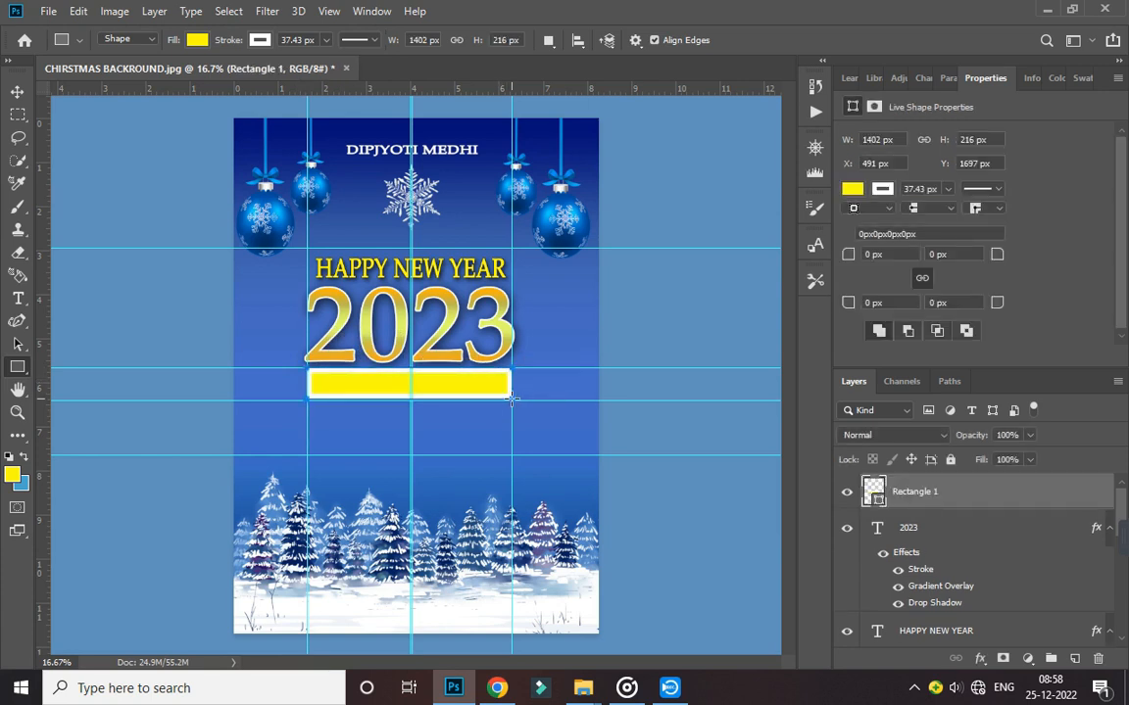
pyautogui.hotkey('ctrl', 'z')
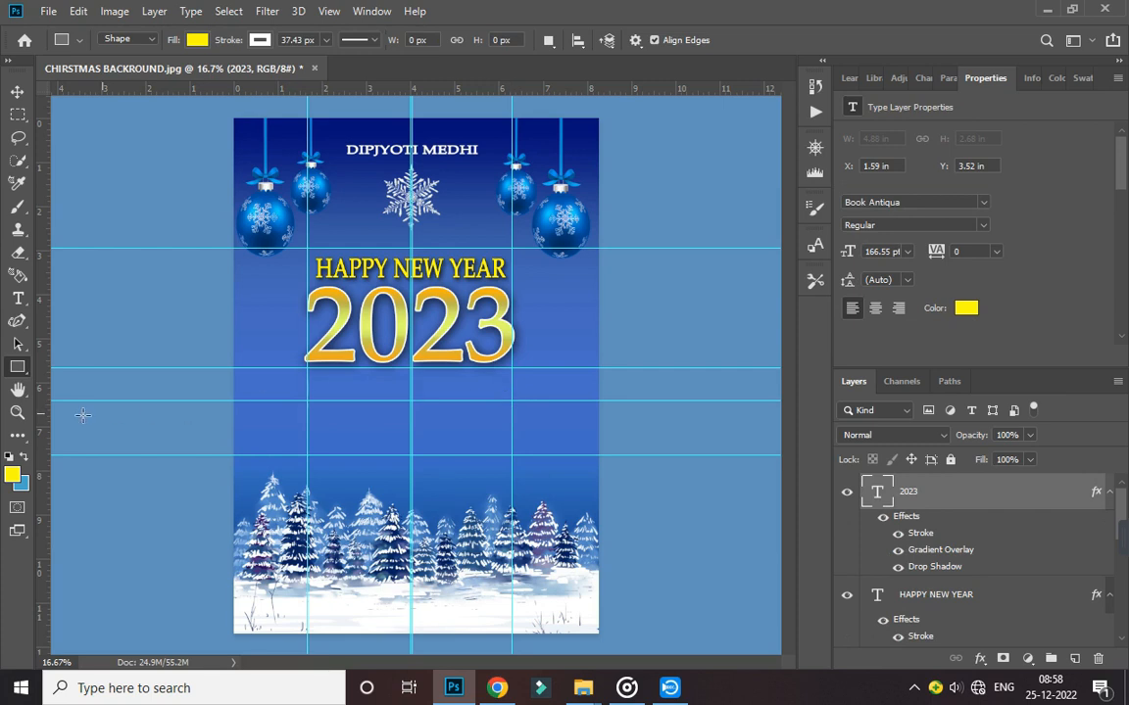
# Set the foreground colour to white and draw a 1396 × 228 px rectangle beneath 2023
pyautogui.click(13, 476)
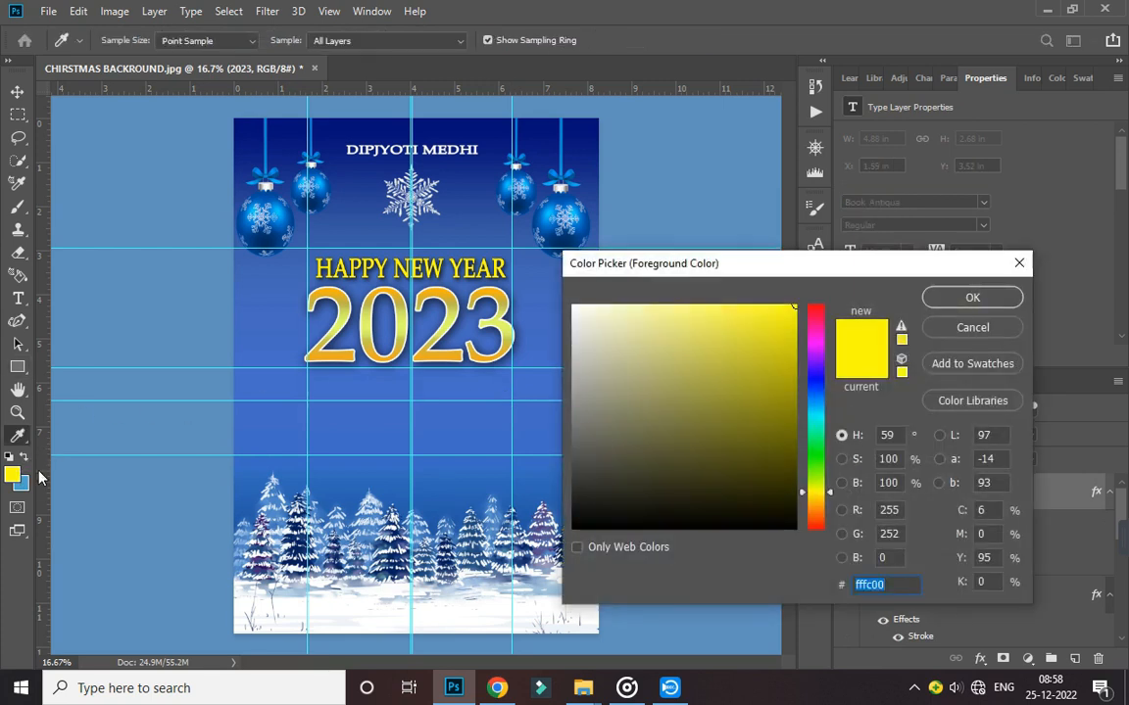
pyautogui.moveTo(591, 345); pyautogui.dragTo(571, 297)
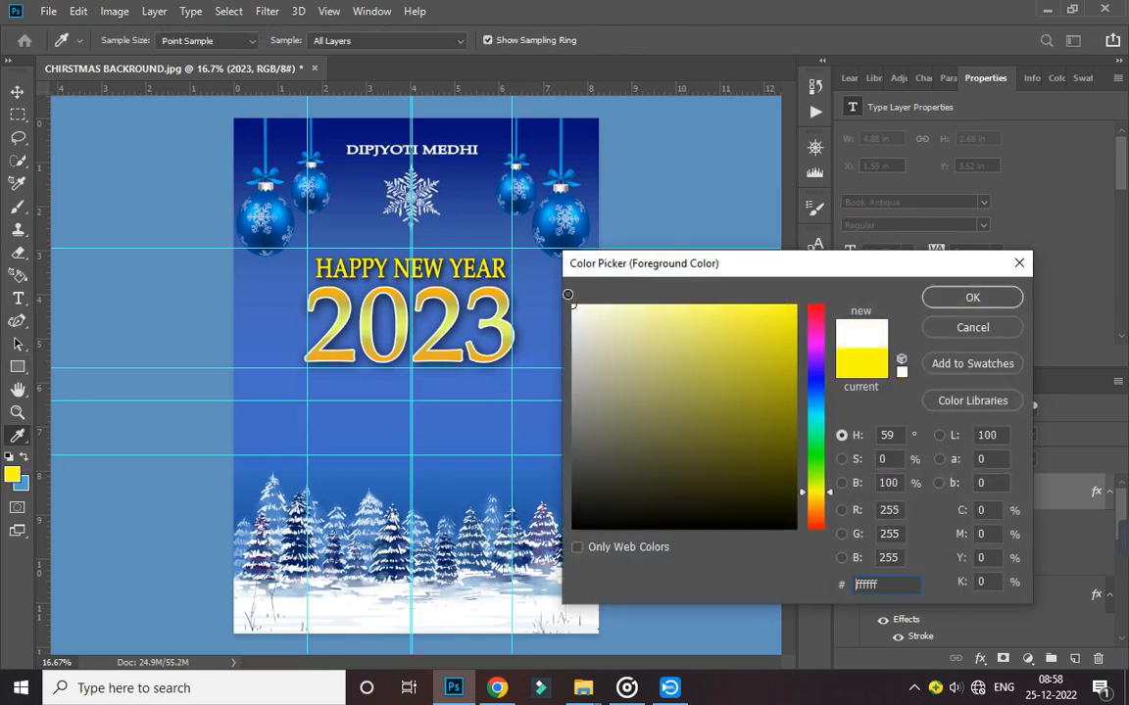
pyautogui.click(951, 298)
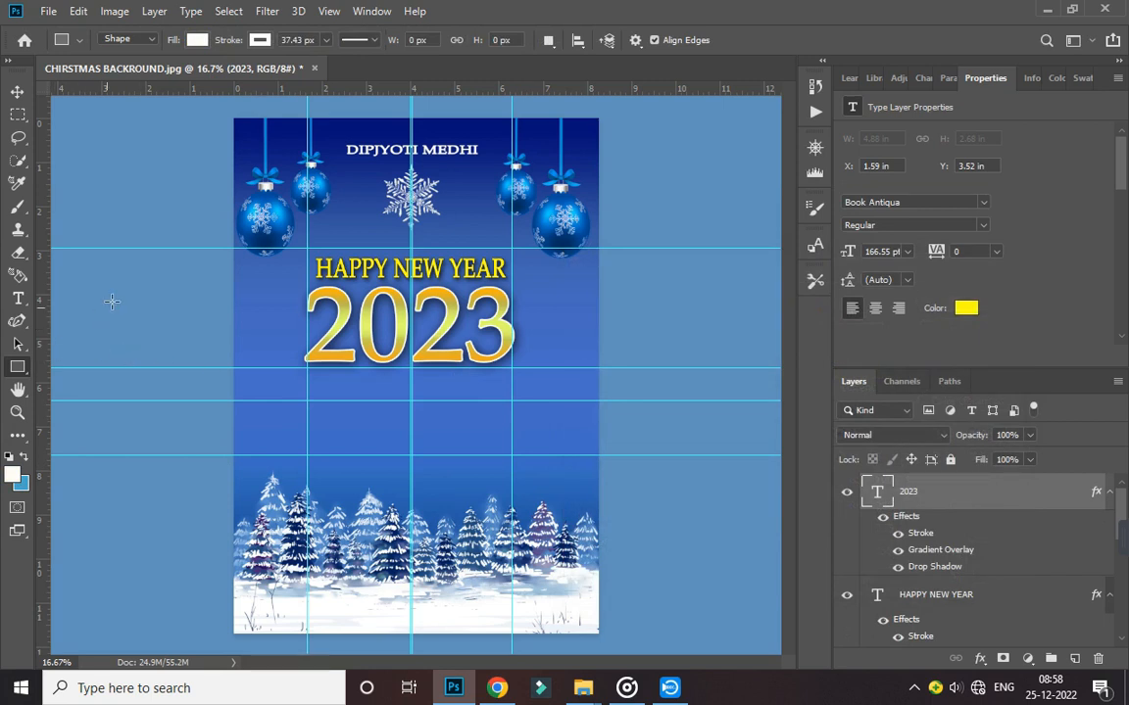
pyautogui.click(258, 43)
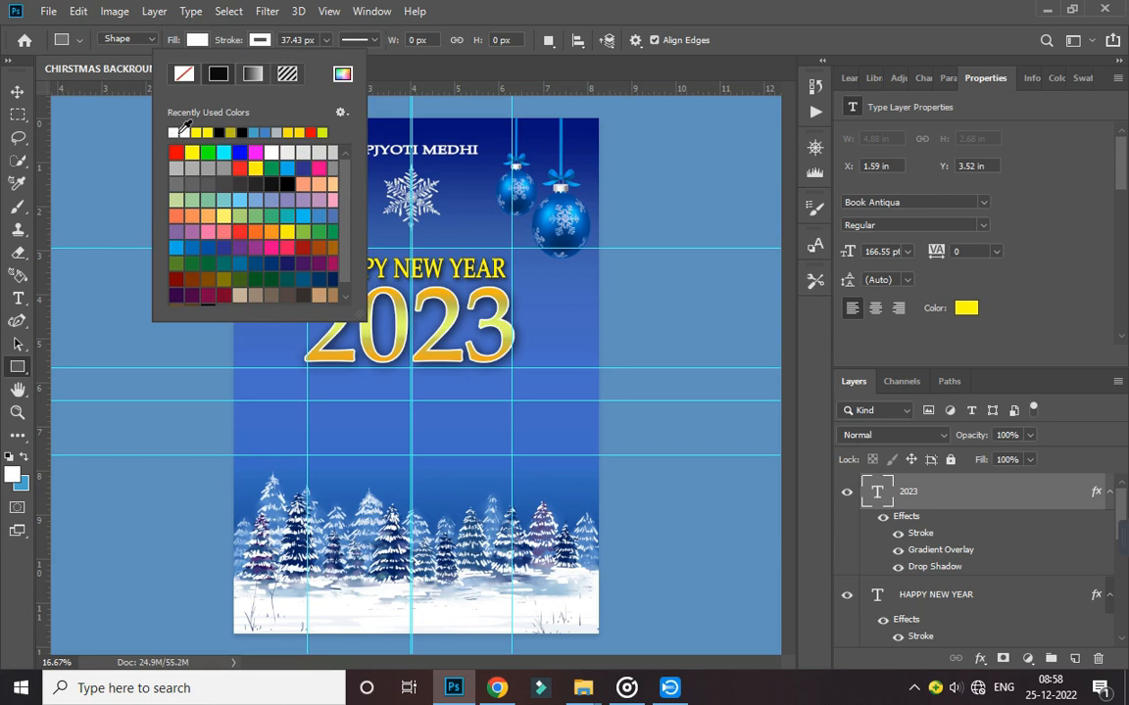
pyautogui.click(413, 90)
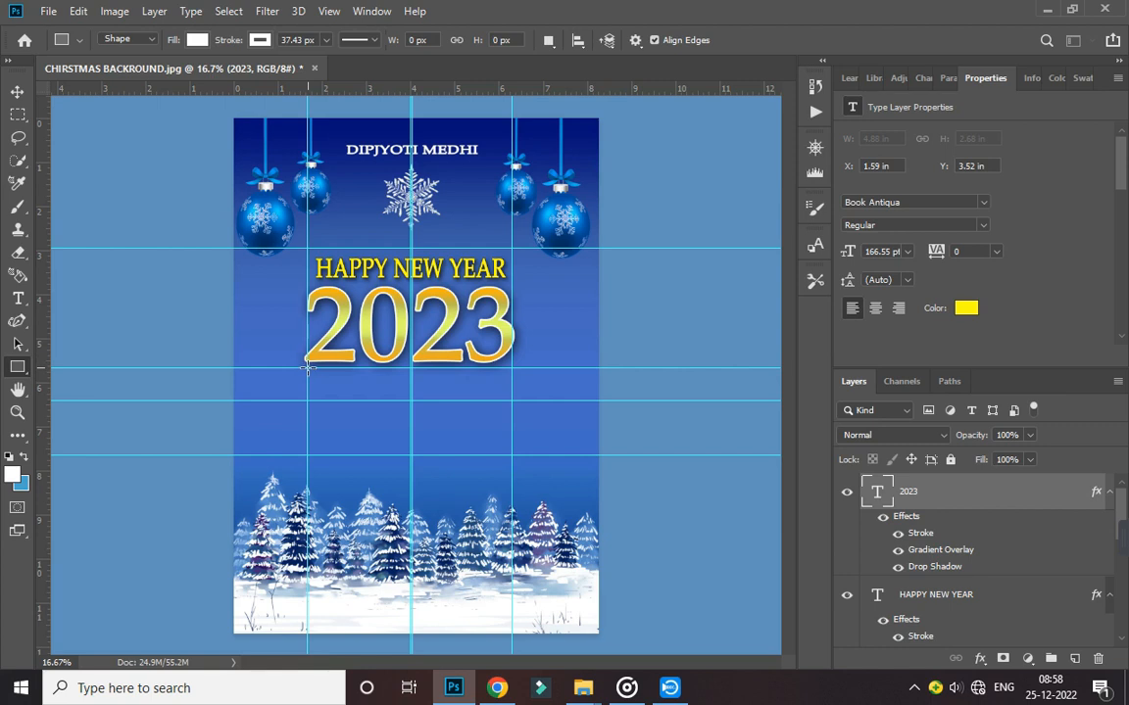
pyautogui.moveTo(308, 366); pyautogui.dragTo(510, 399)
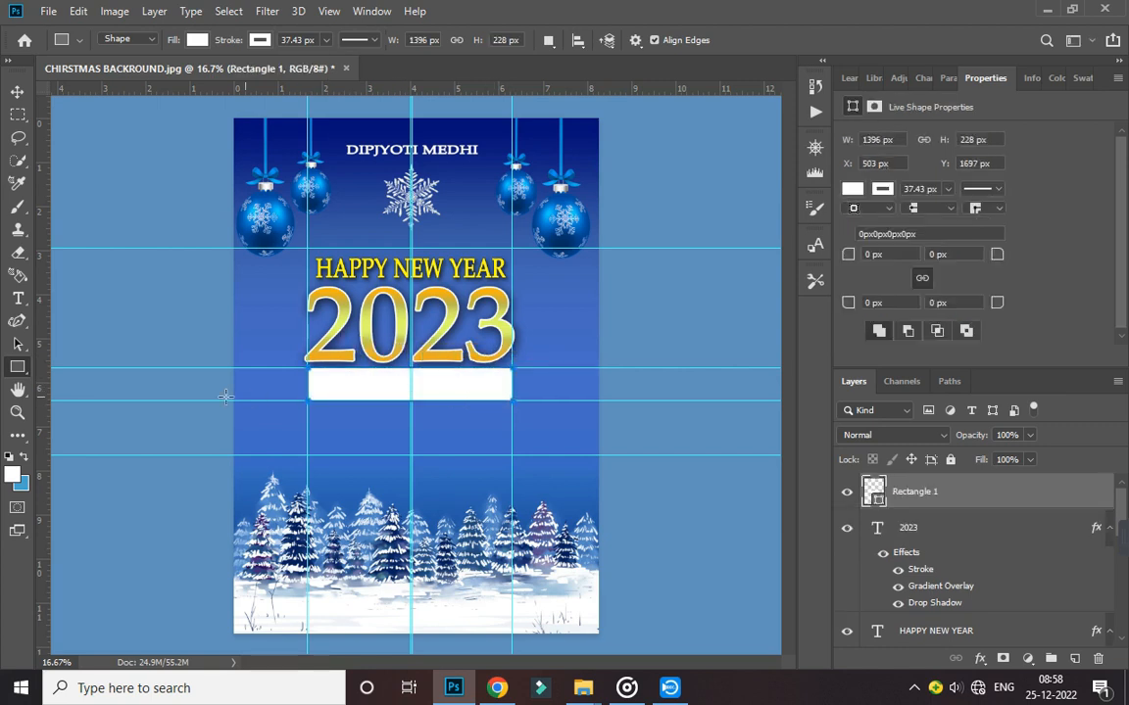
# Switch to the Curvature Pen Tool and zoom in on the white bar
pyautogui.click(21, 326)
pyautogui.rightClick(23, 322)
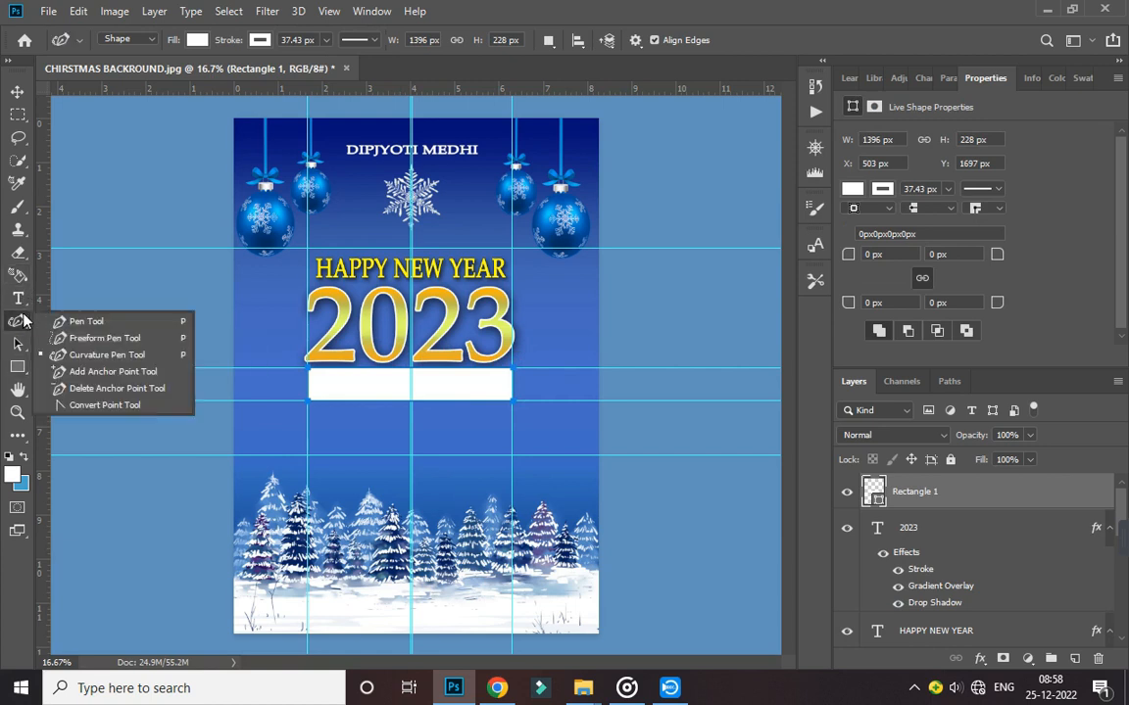
pyautogui.click(93, 355)
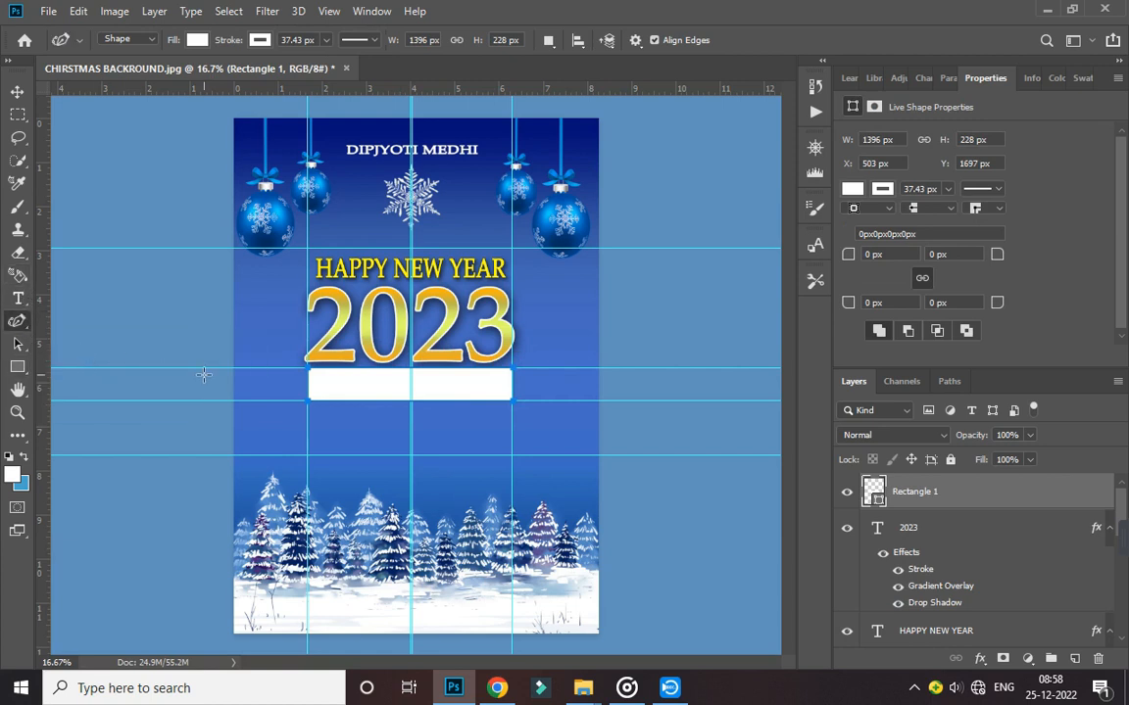
pyautogui.hotkey('ctrl', '+')
pyautogui.hotkey('ctrl', '+')
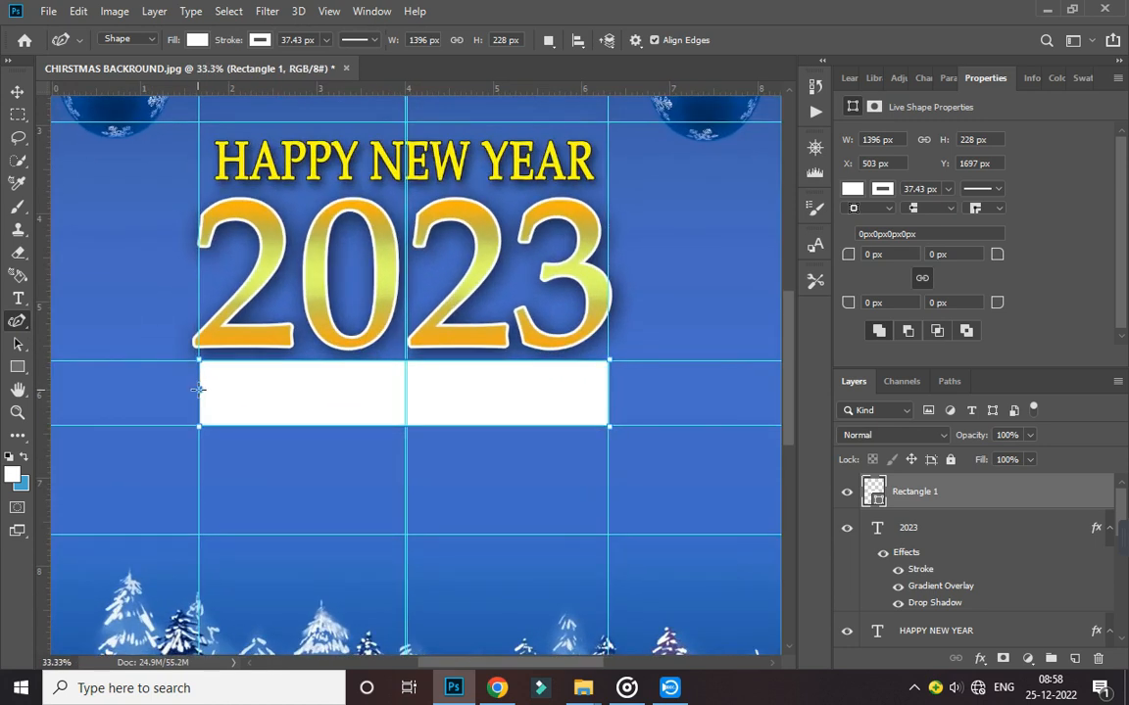
# Bend both ends of the white bar inward into concave curves
pyautogui.moveTo(199, 392); pyautogui.dragTo(234, 396)
pyautogui.click(456, 245)
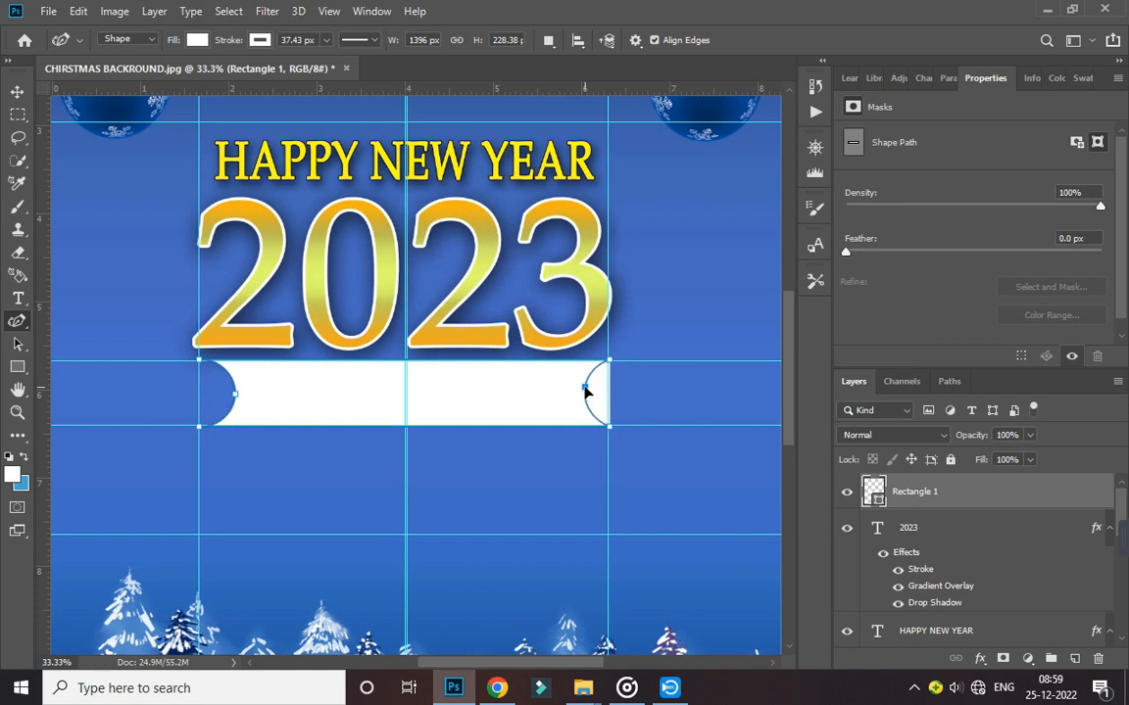
pyautogui.click(584, 387)
pyautogui.press('Return')
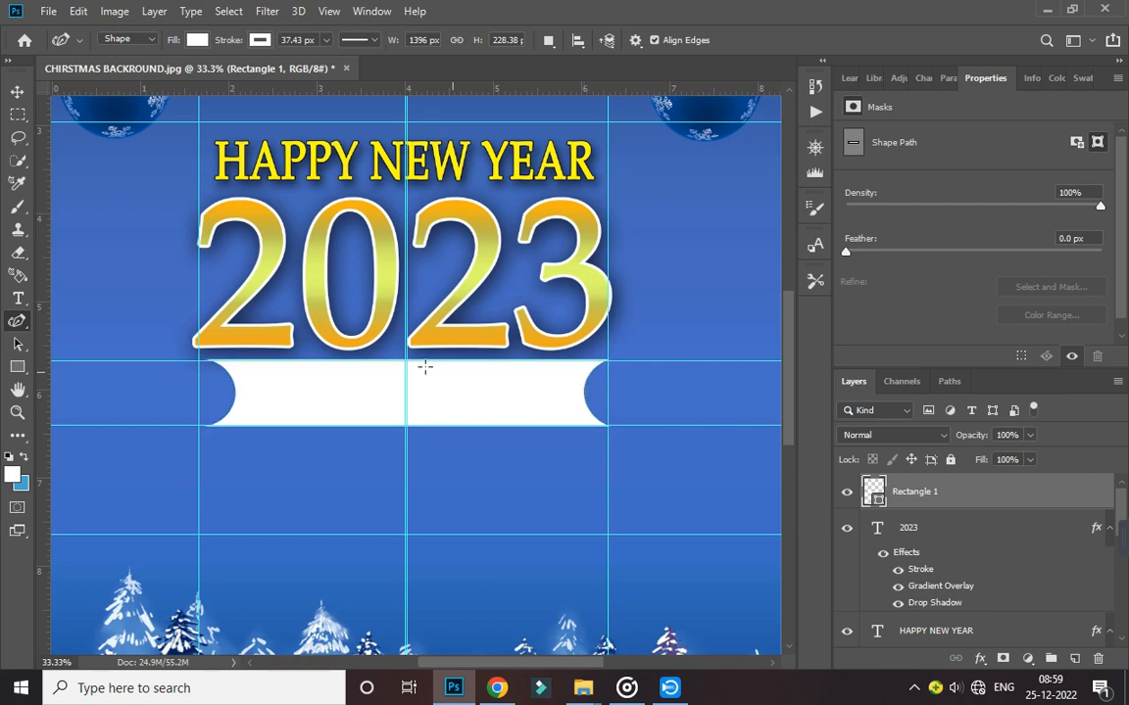
# Shorten the ribbon to about 80% of its height and nudge it slightly left
pyautogui.click(16, 92)
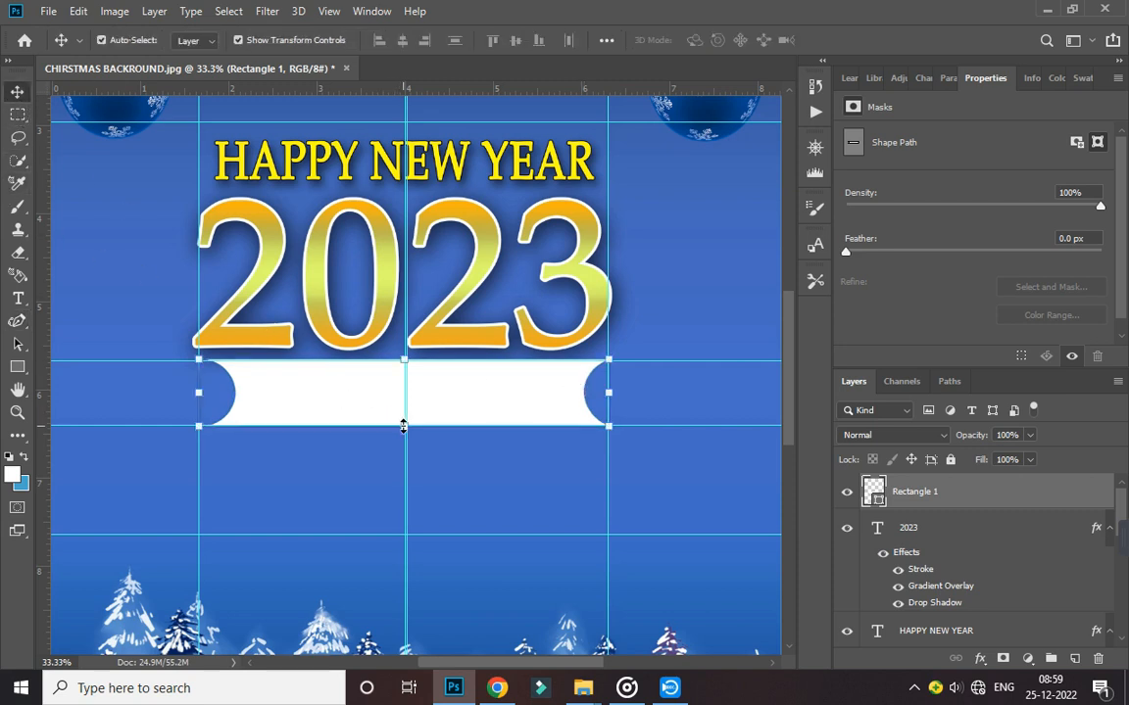
pyautogui.moveTo(397, 425); pyautogui.dragTo(397, 413)
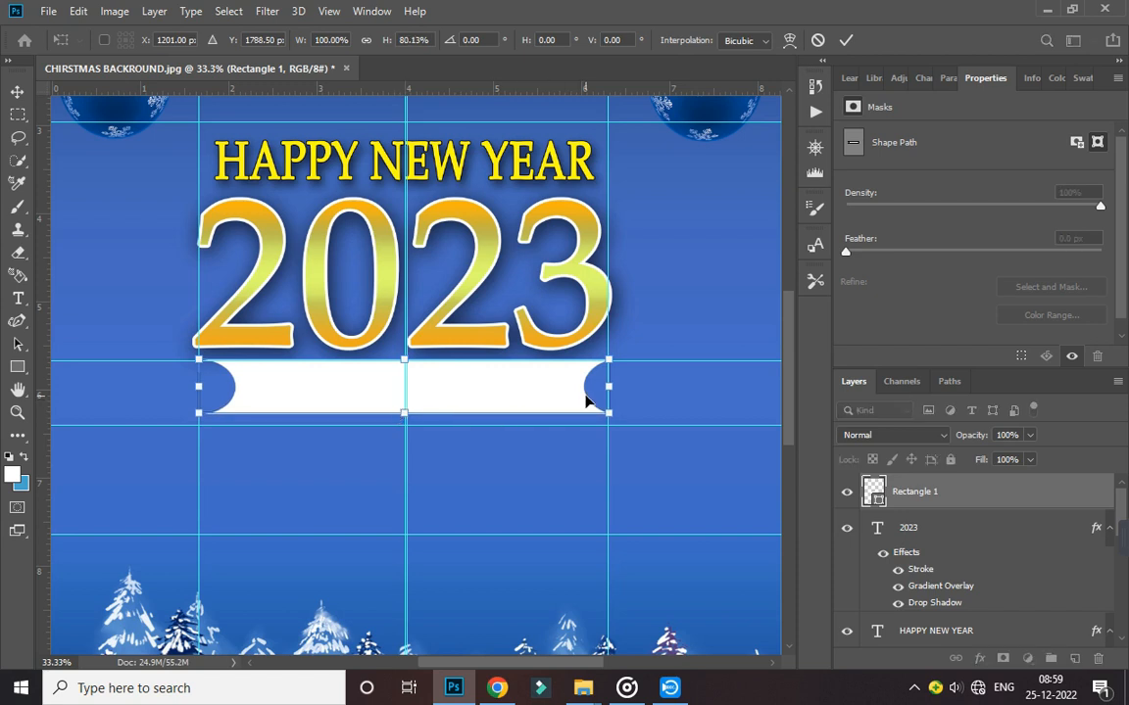
pyautogui.hotkey('ctrl', '-')
pyautogui.hotkey('ctrl', '-')
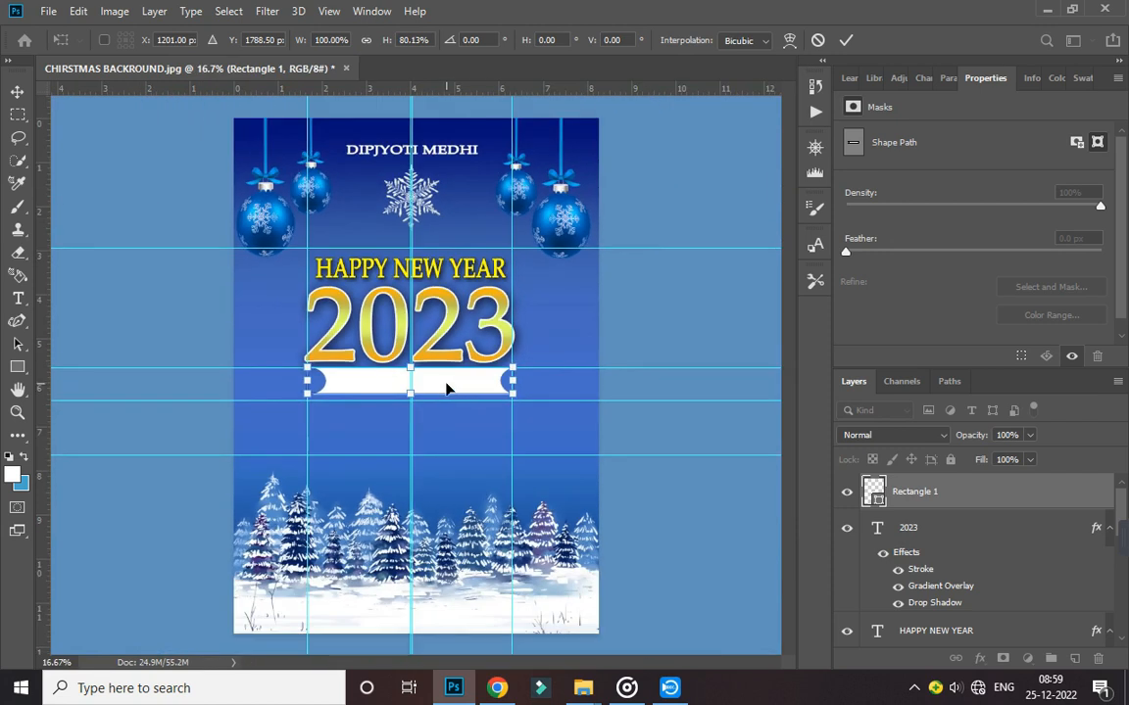
pyautogui.press('Left')
pyautogui.press('Left')
pyautogui.press('Left')
pyautogui.press('Left')
pyautogui.press('Left')
pyautogui.press('Left')
pyautogui.press('Return')
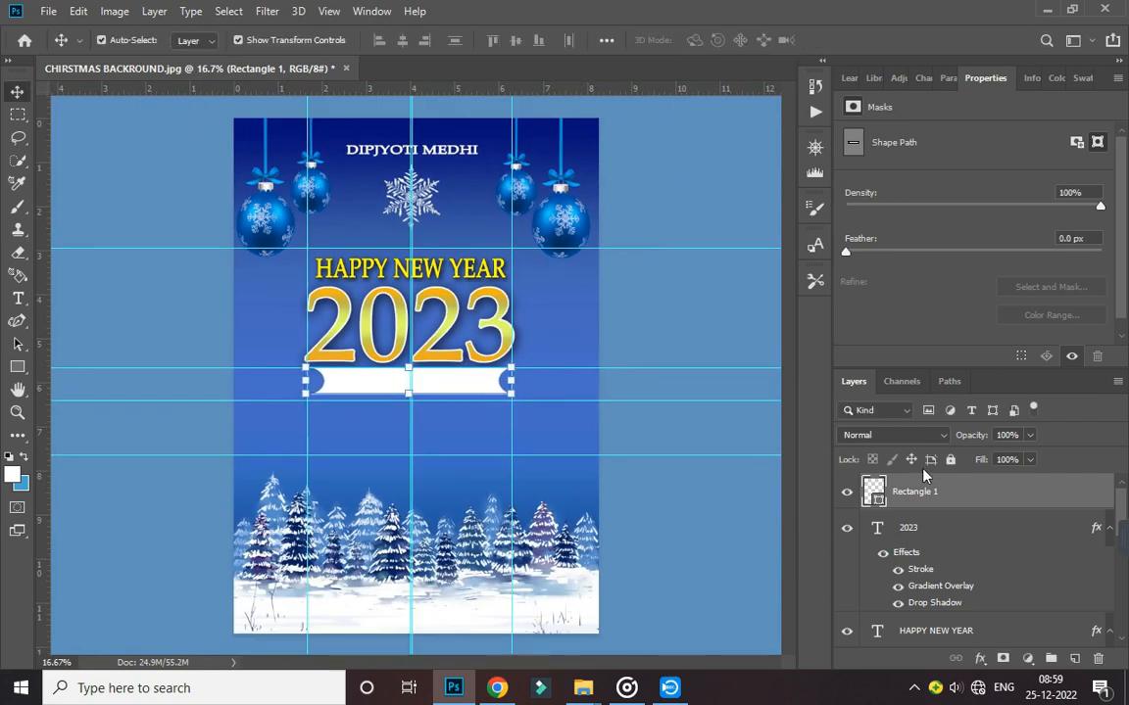
# Add a default drop shadow to the Rectangle 1 ribbon layer
pyautogui.doubleClick(977, 502)
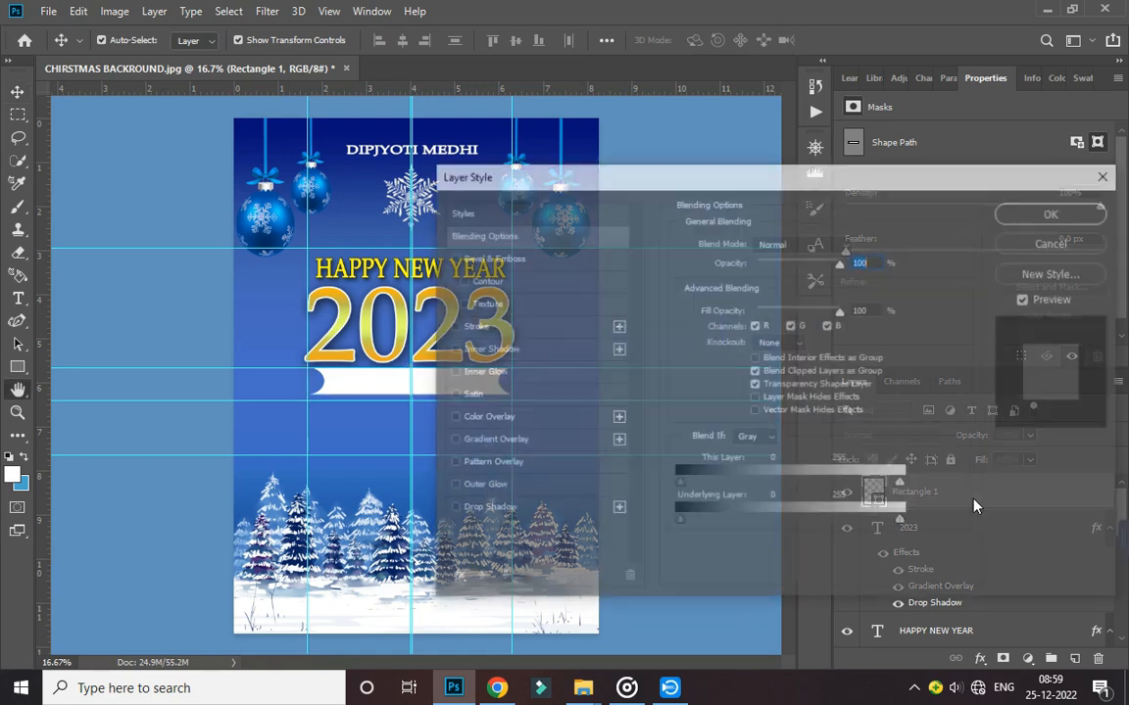
pyautogui.click(493, 518)
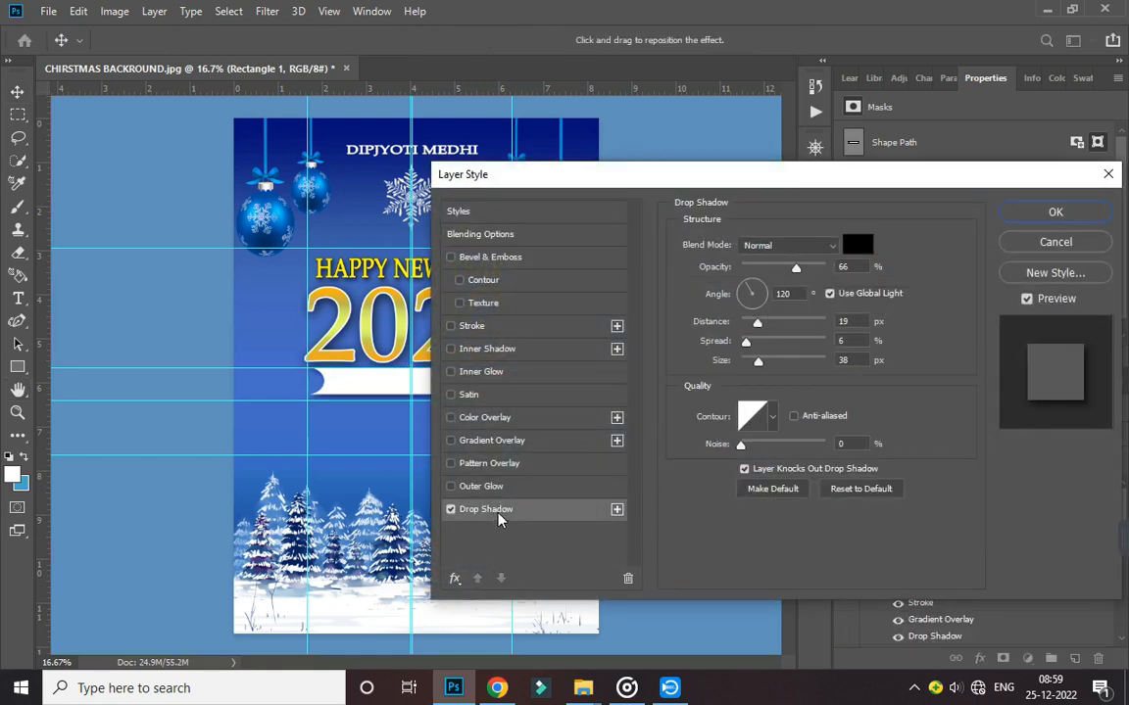
pyautogui.click(1054, 212)
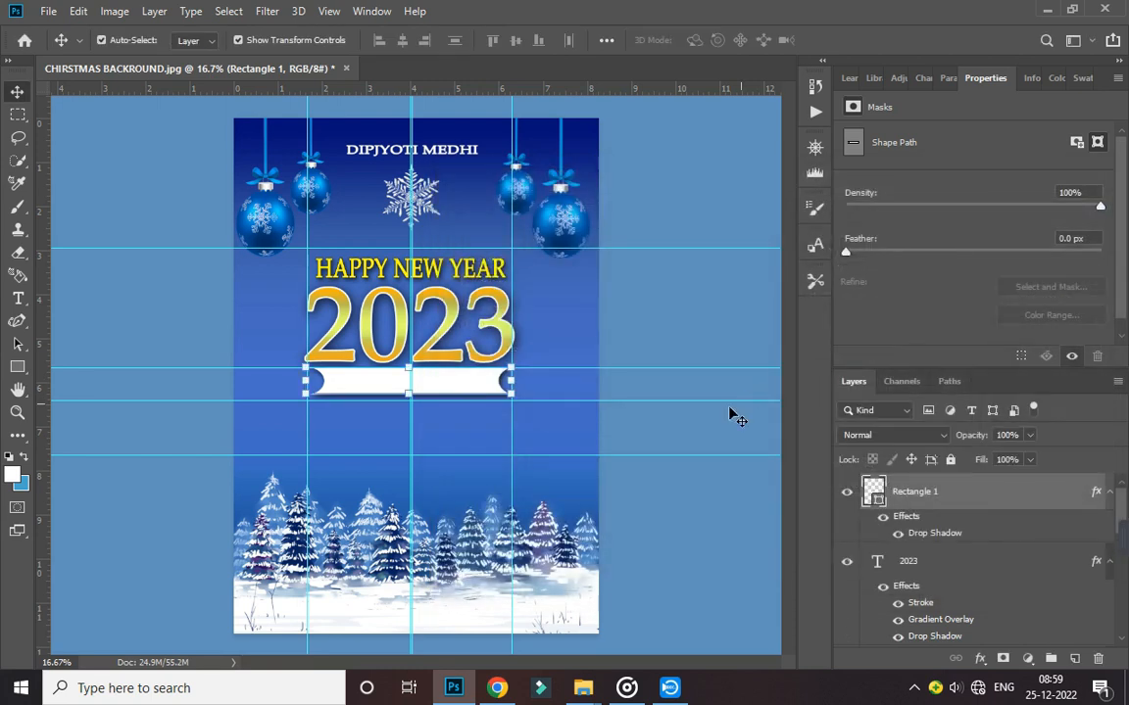
pyautogui.click(566, 395)
pyautogui.click(471, 390)
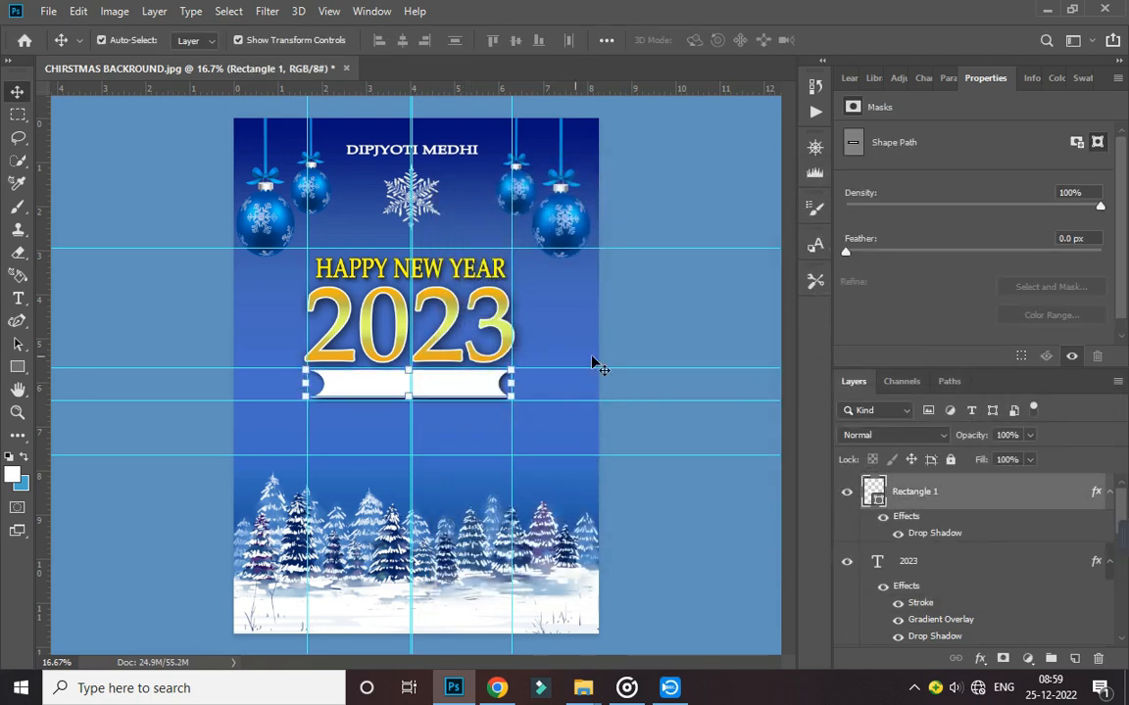
pyautogui.click(637, 366)
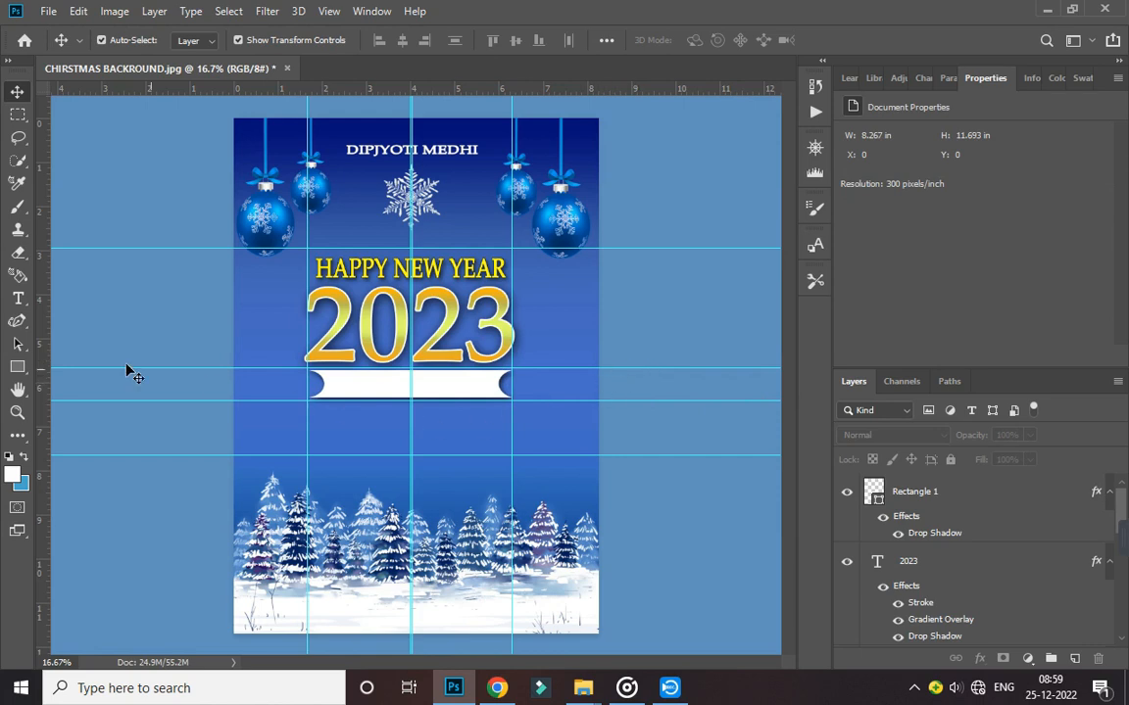
pyautogui.click(18, 298)
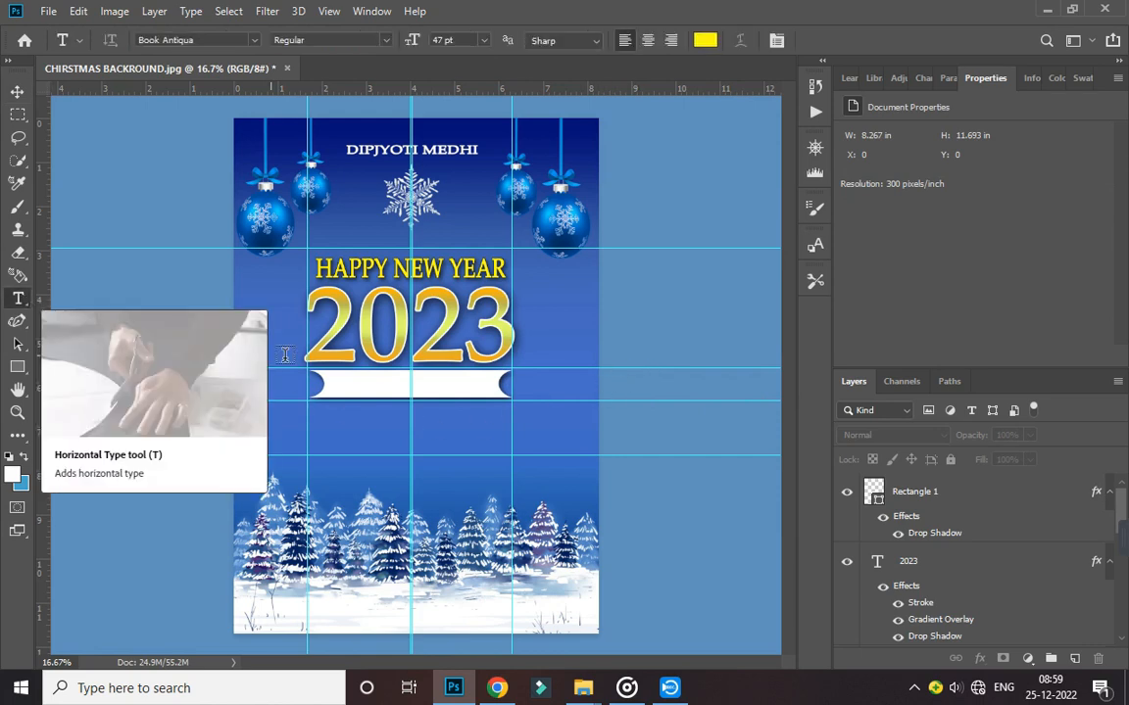
# Add a new text line reading 'PARTY CLEBRATION' just below the ribbon
pyautogui.click(346, 386)
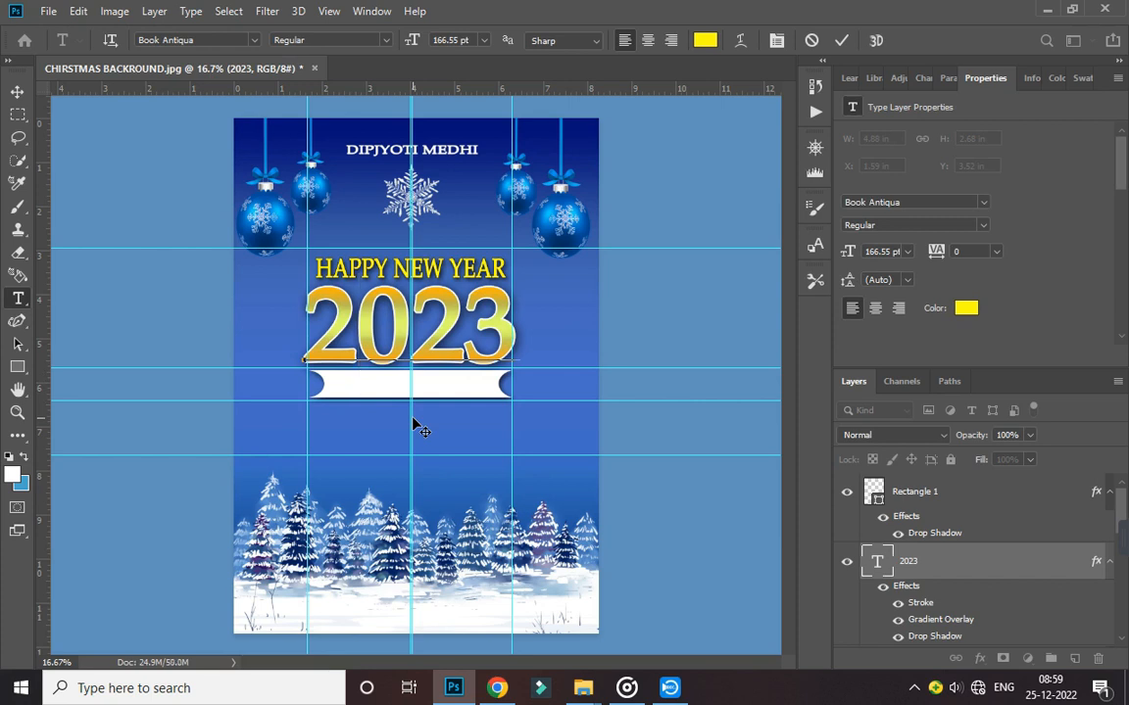
pyautogui.click(20, 93)
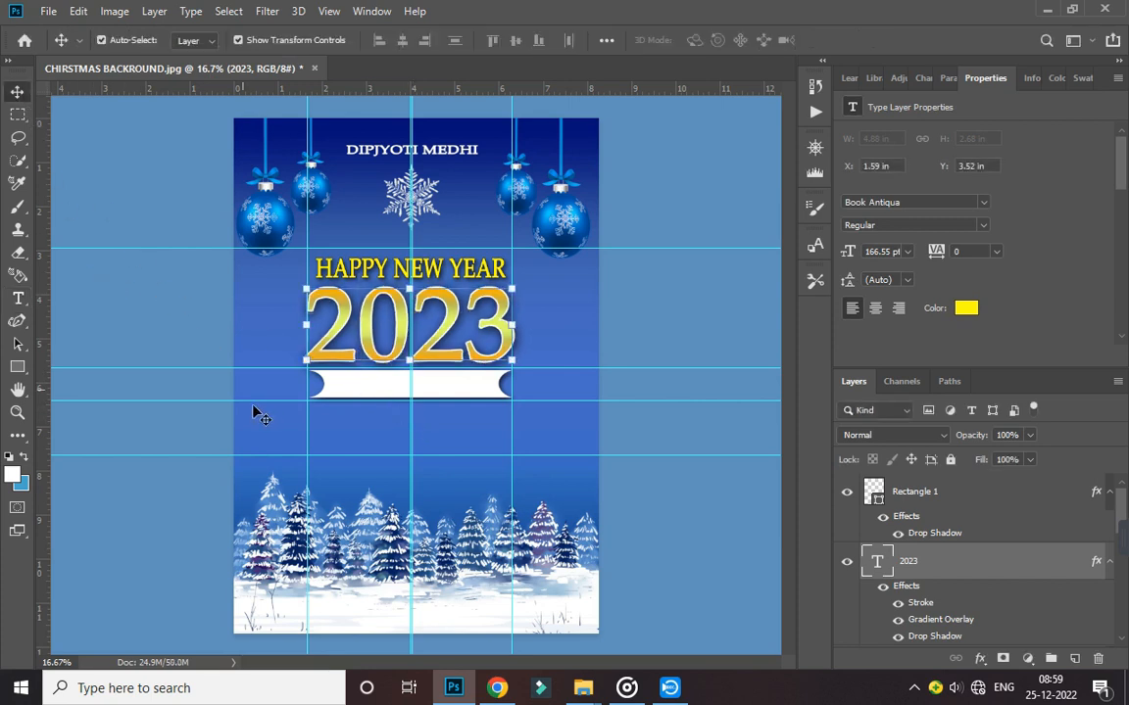
pyautogui.click(17, 297)
pyautogui.click(315, 432)
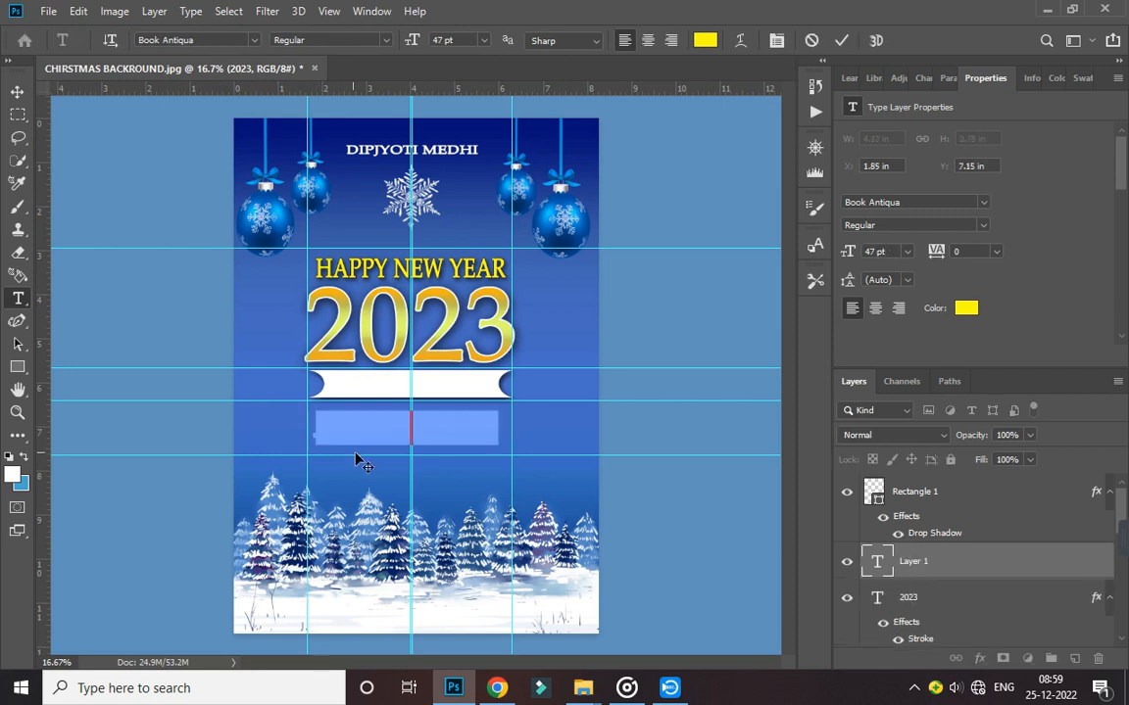
pyautogui.press('BackSpace')
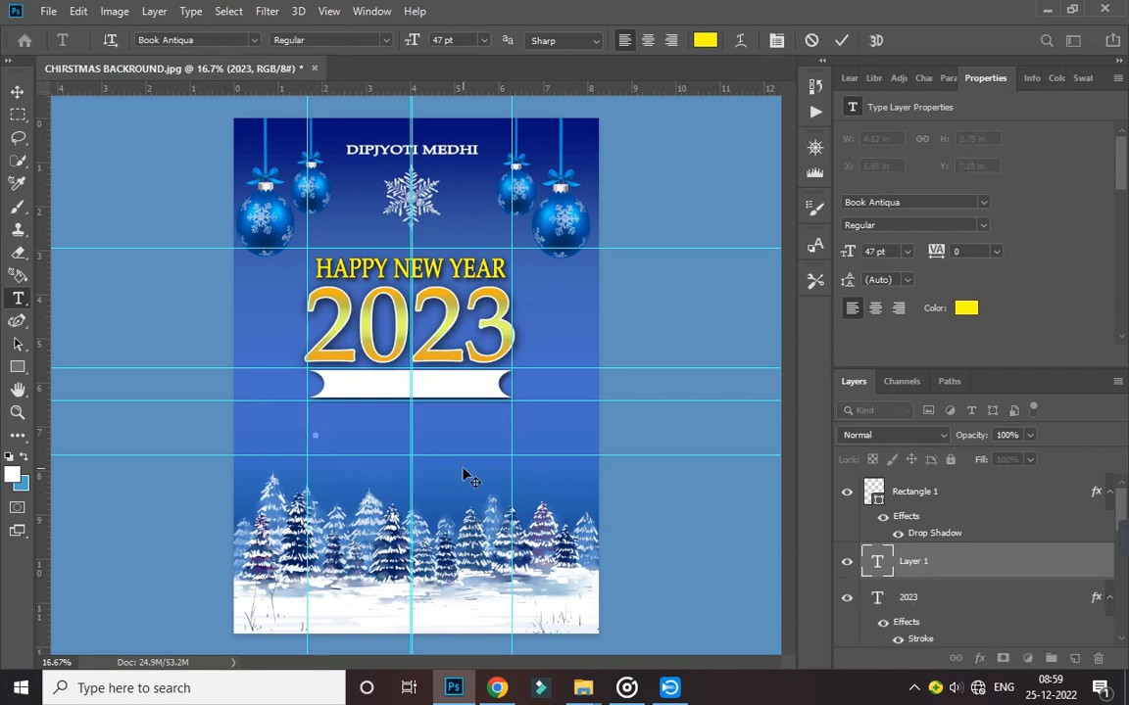
pyautogui.write('PAR')
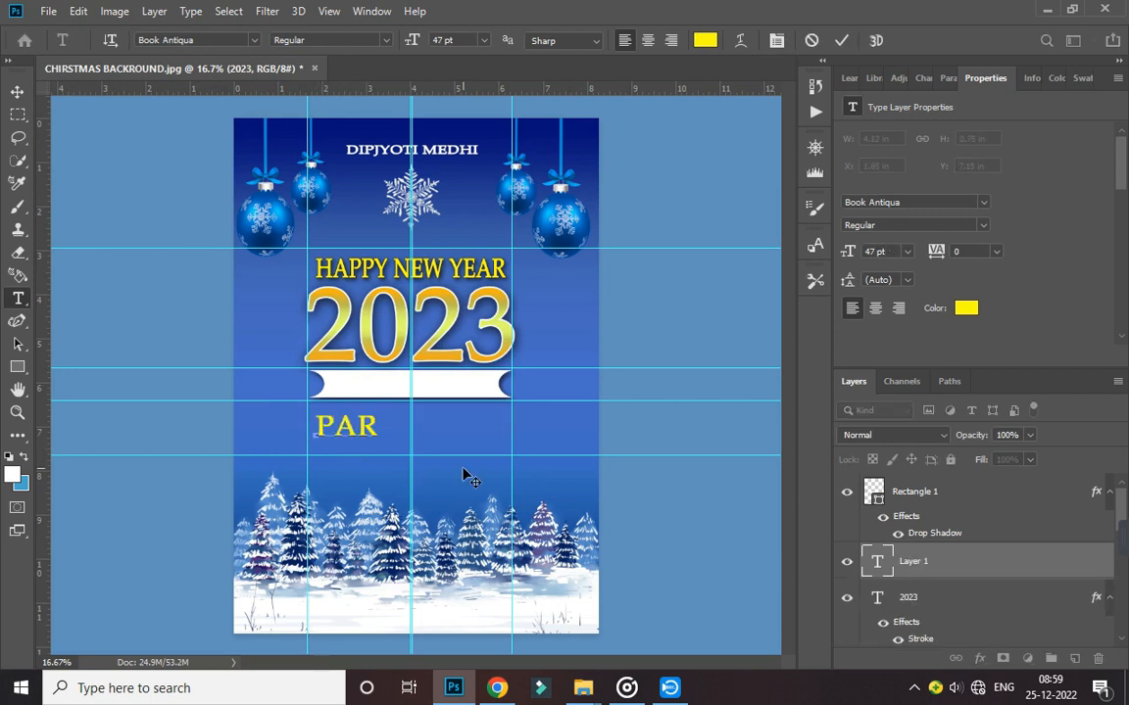
pyautogui.write('TY CLE')
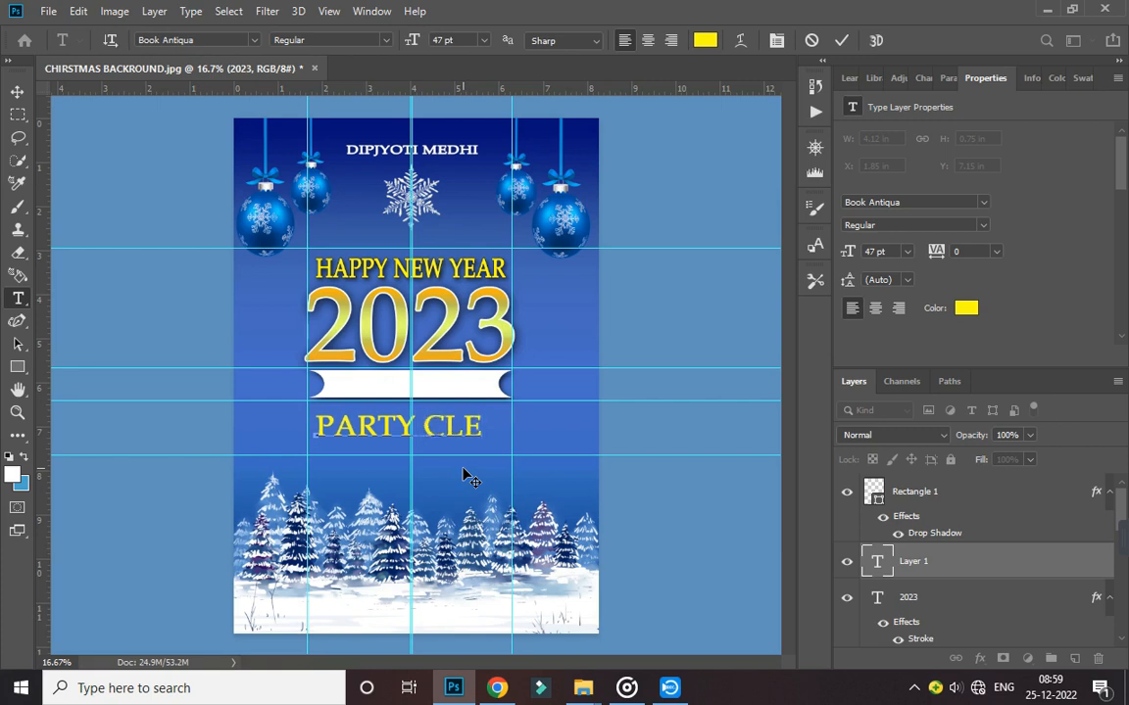
pyautogui.write('BRATIO')
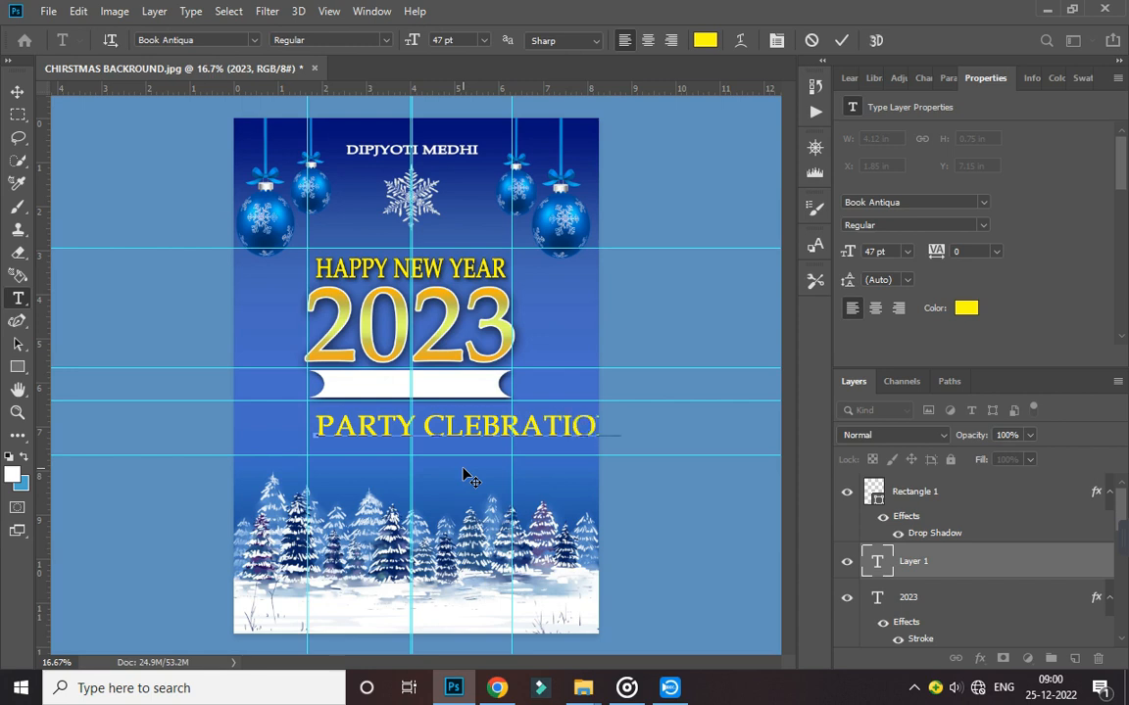
# Make the PARTY CLEBRATION text black (000000) and set it in Acumin Variable Concept
pyautogui.moveTo(316, 427); pyautogui.dragTo(622, 425)
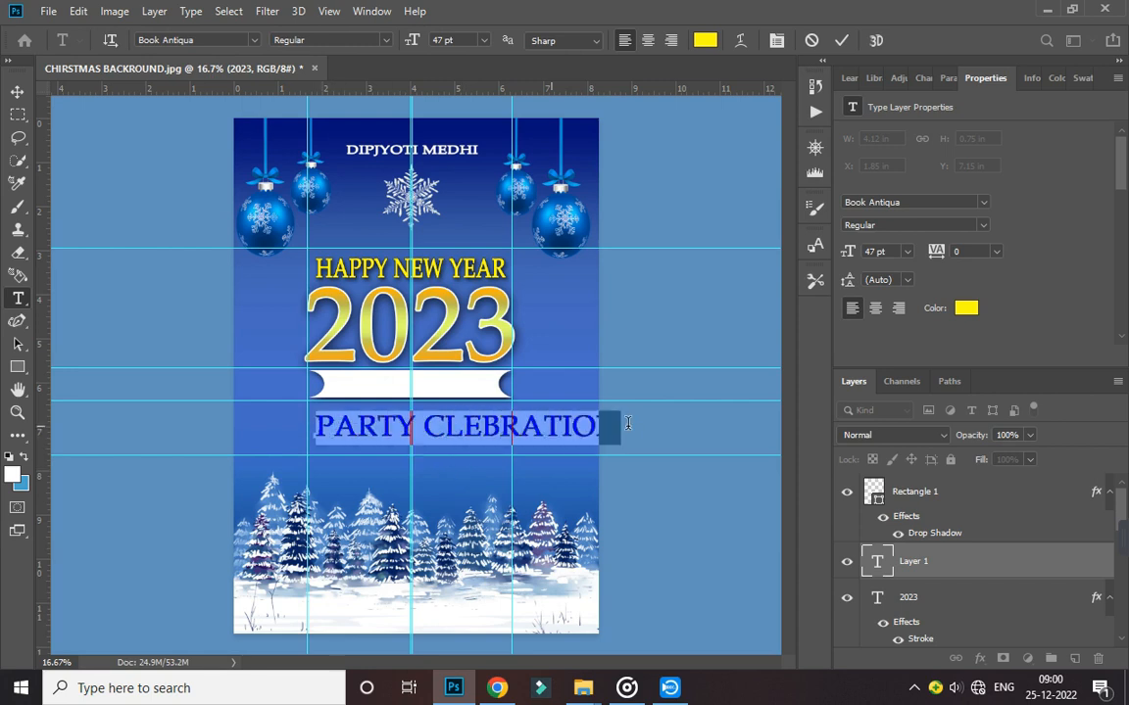
pyautogui.click(11, 474)
pyautogui.moveTo(635, 473); pyautogui.dragTo(709, 529)
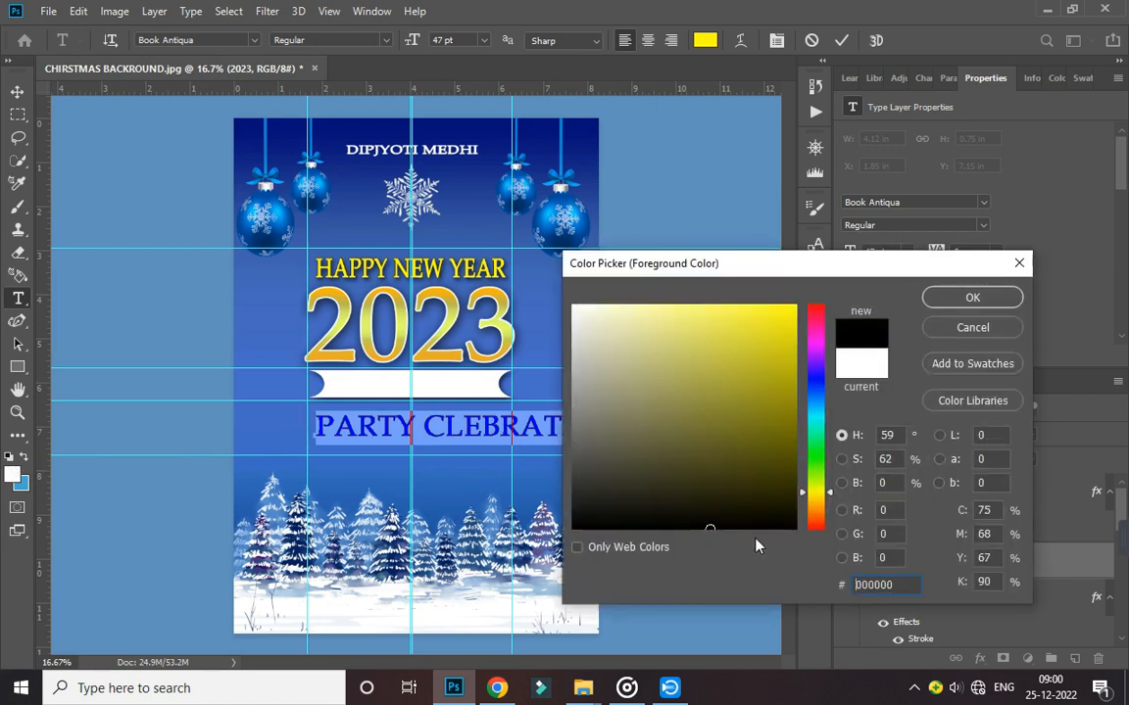
pyautogui.click(972, 297)
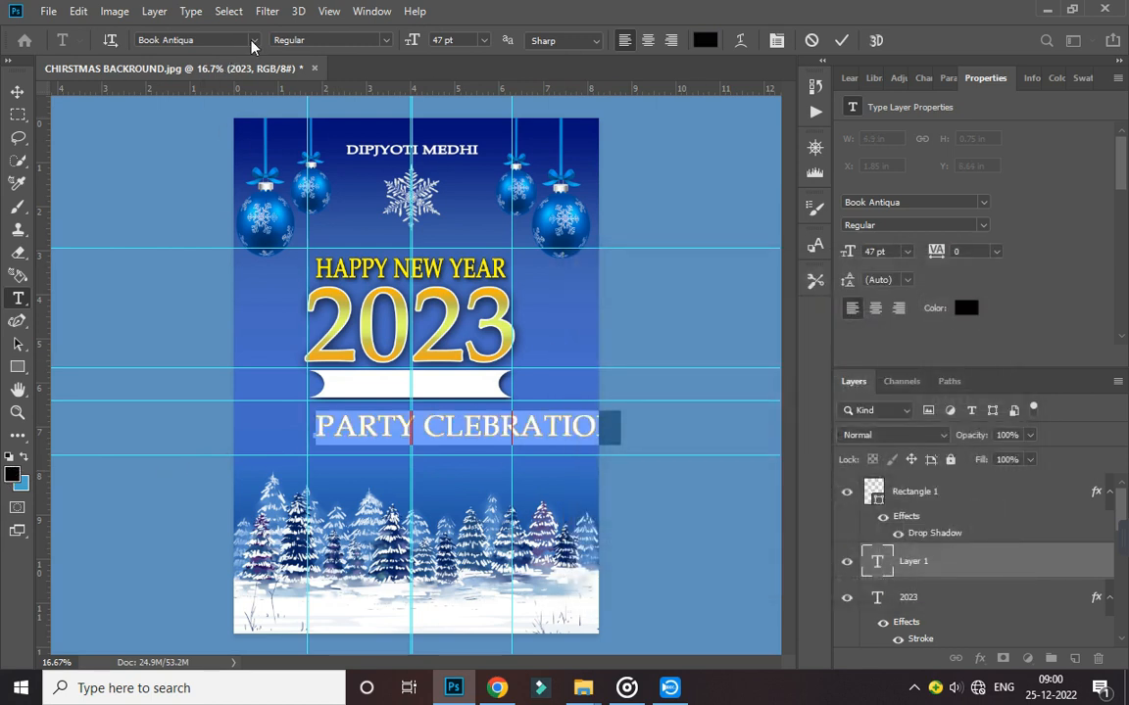
pyautogui.click(252, 44)
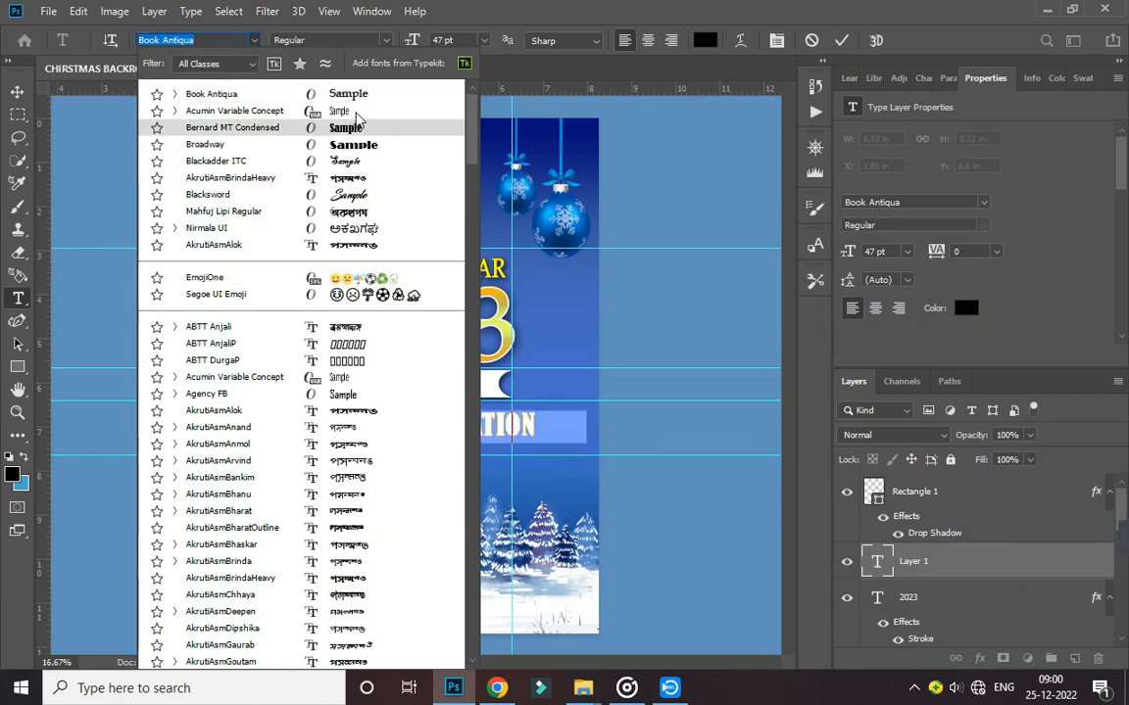
pyautogui.click(355, 112)
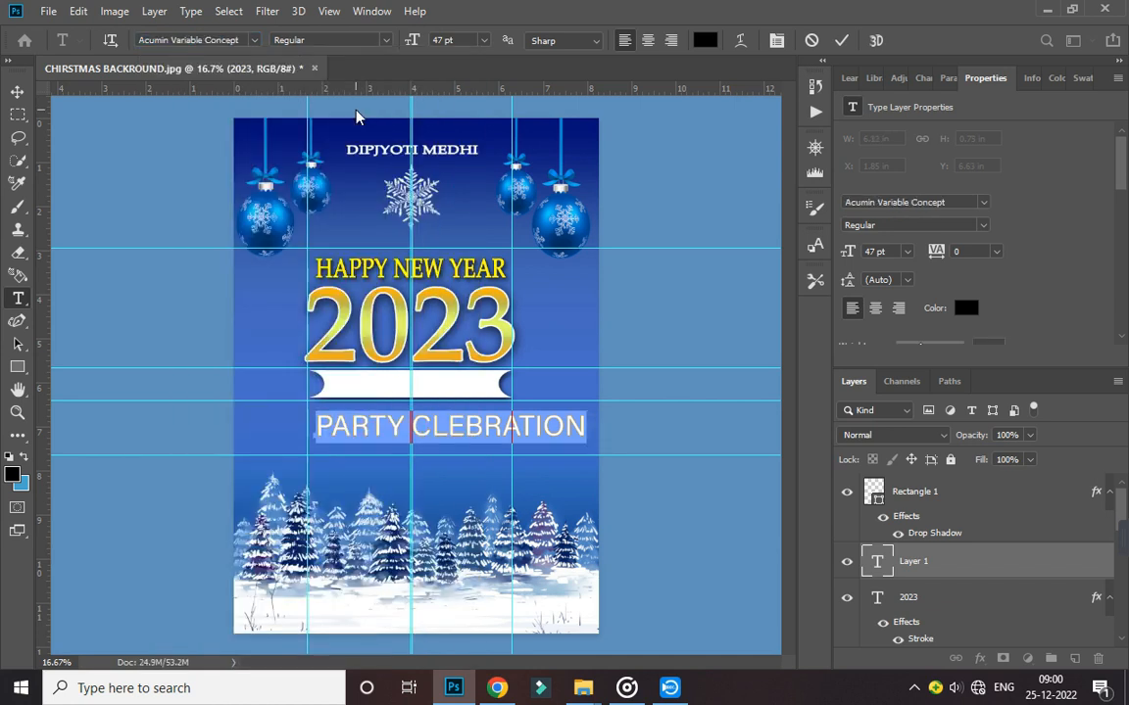
pyautogui.click(16, 92)
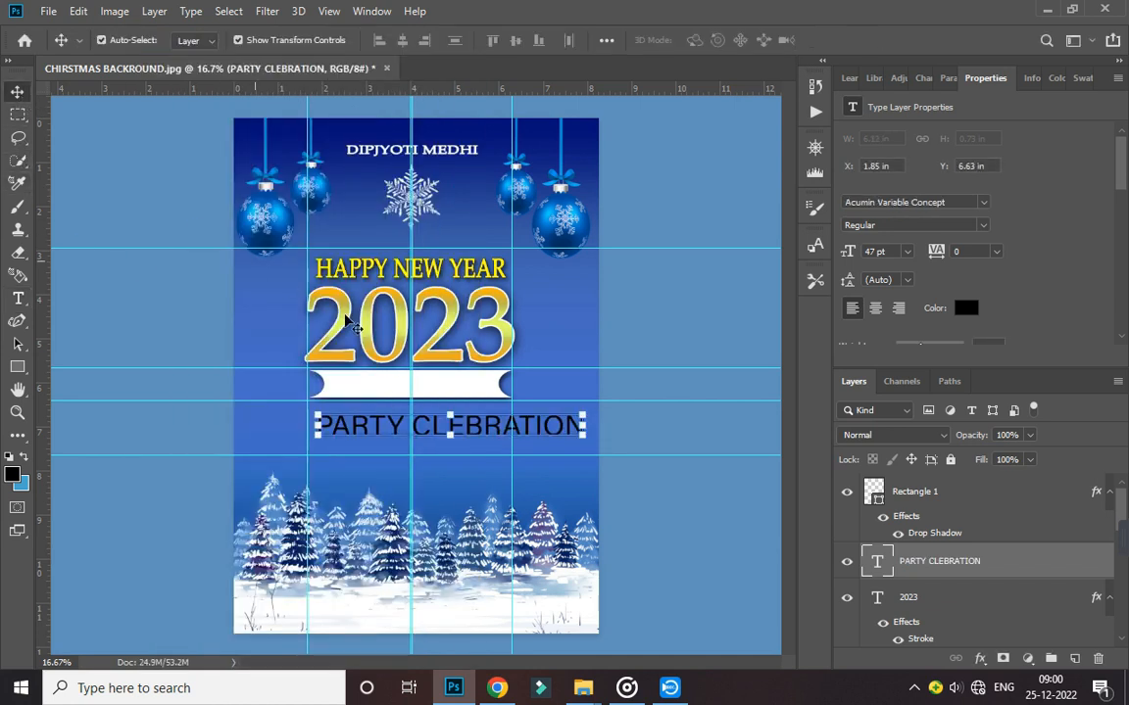
# Stack PARTY CLEBRATION above Rectangle 1 and widen it to about 106.6% on the banner
pyautogui.moveTo(586, 425); pyautogui.dragTo(444, 392)
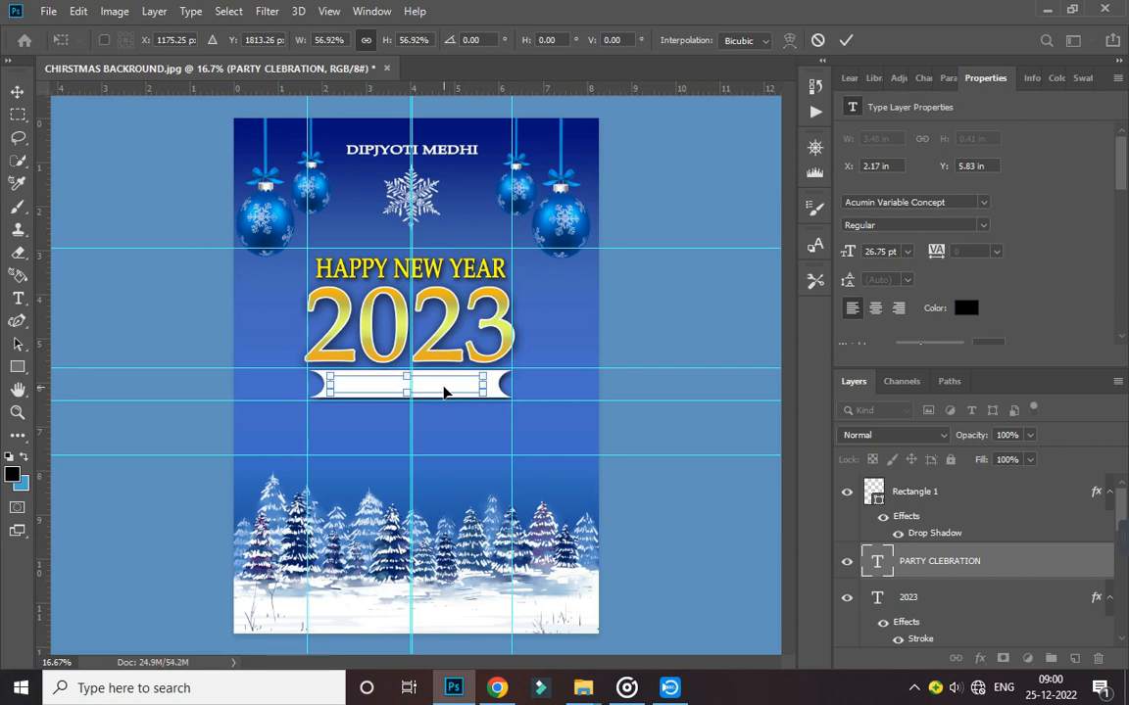
pyautogui.press('Escape')
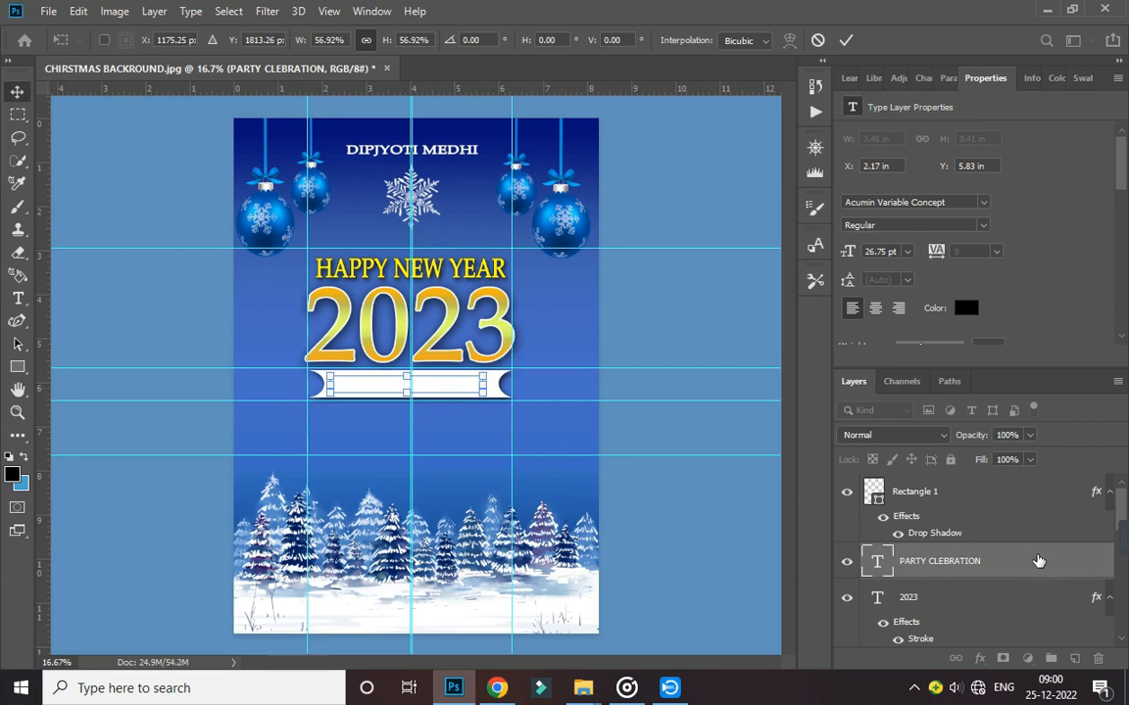
pyautogui.moveTo(1038, 563); pyautogui.dragTo(1038, 484)
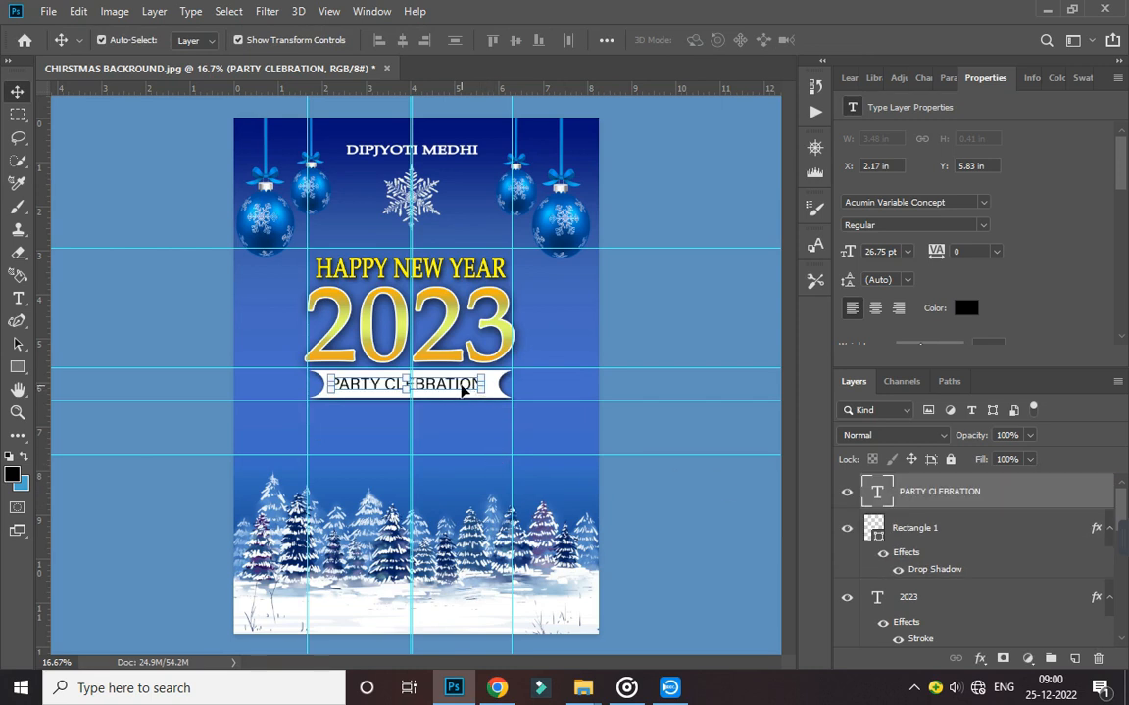
pyautogui.hotkey('ctrl', '+')
pyautogui.hotkey('ctrl', '+')
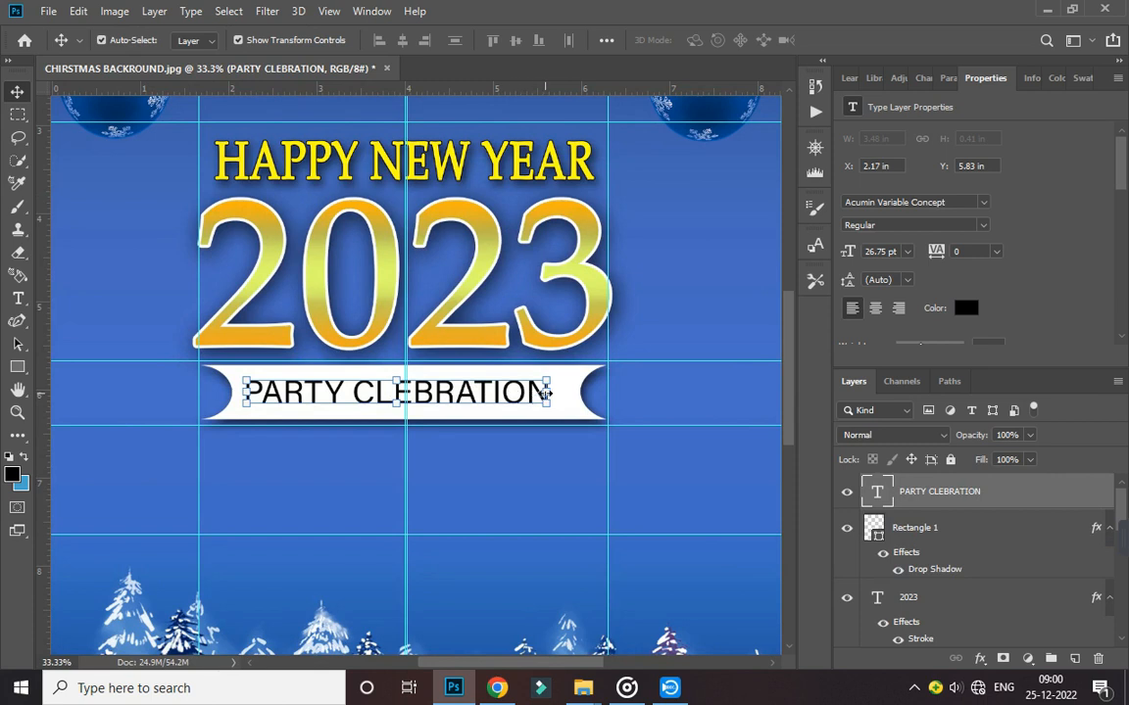
pyautogui.moveTo(549, 392)
pyautogui.mouseDown()
pyautogui.moveTo(540, 385)
pyautogui.moveTo(559, 381)
pyautogui.mouseUp()
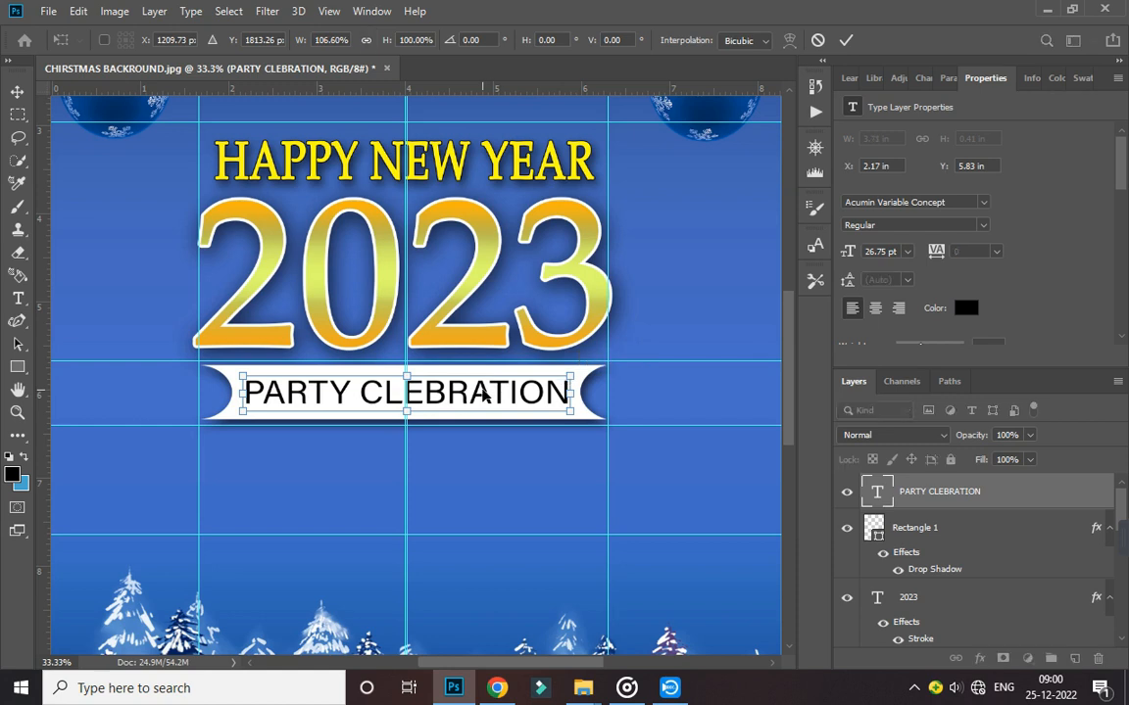
pyautogui.moveTo(483, 393); pyautogui.dragTo(487, 390)
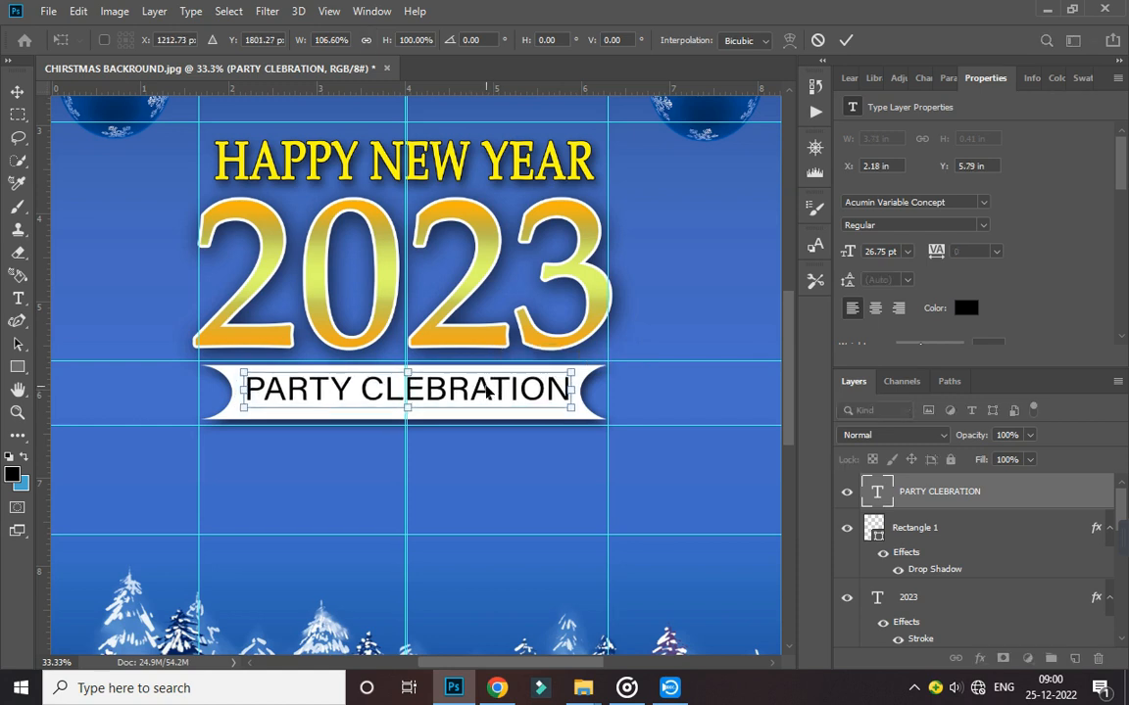
pyautogui.press('Return')
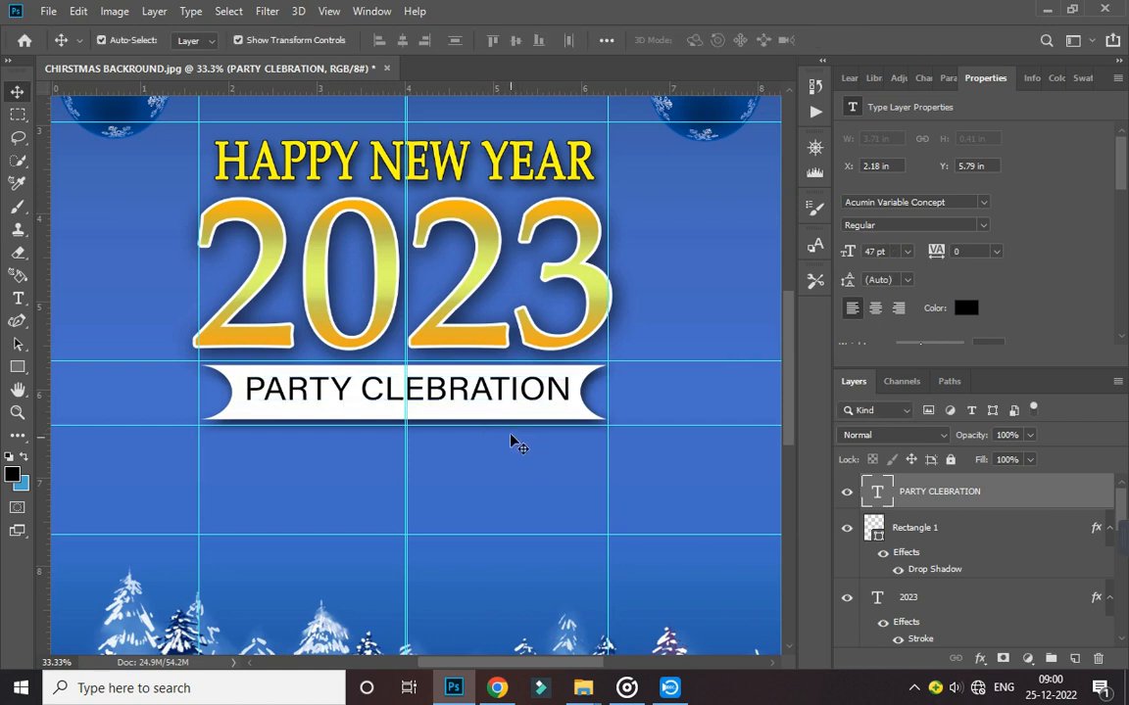
# Resize the white banner to about 87% height and 102.58% width, shifting it slightly left
pyautogui.click(516, 415)
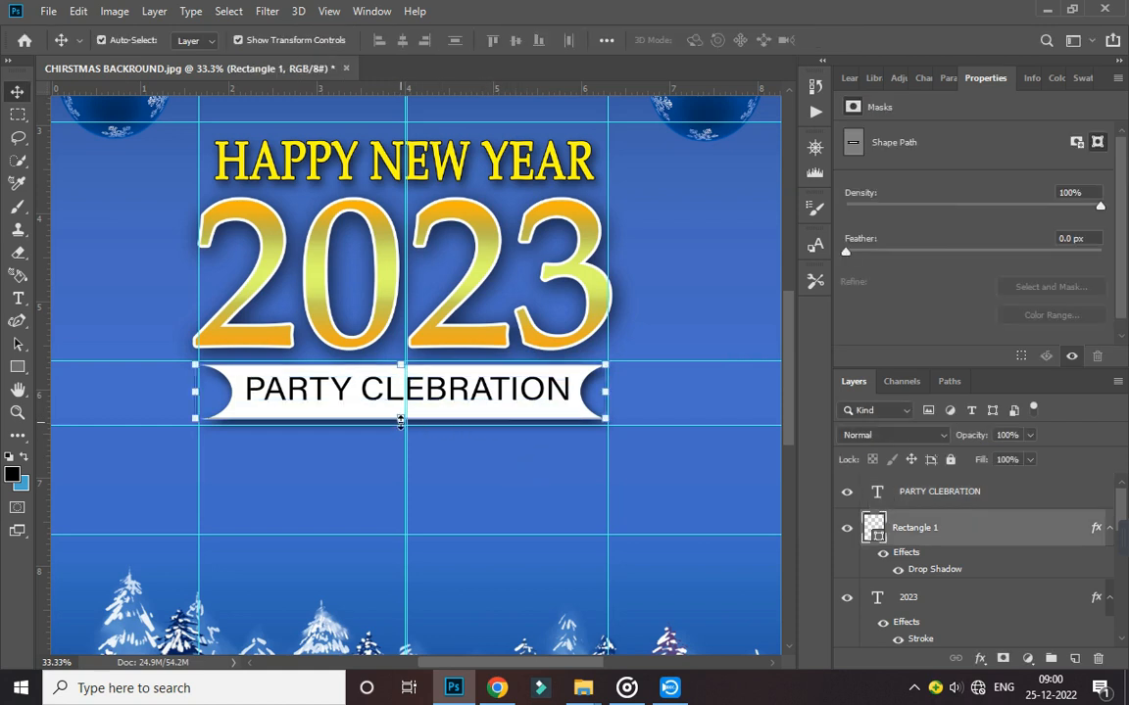
pyautogui.moveTo(401, 421); pyautogui.dragTo(402, 411)
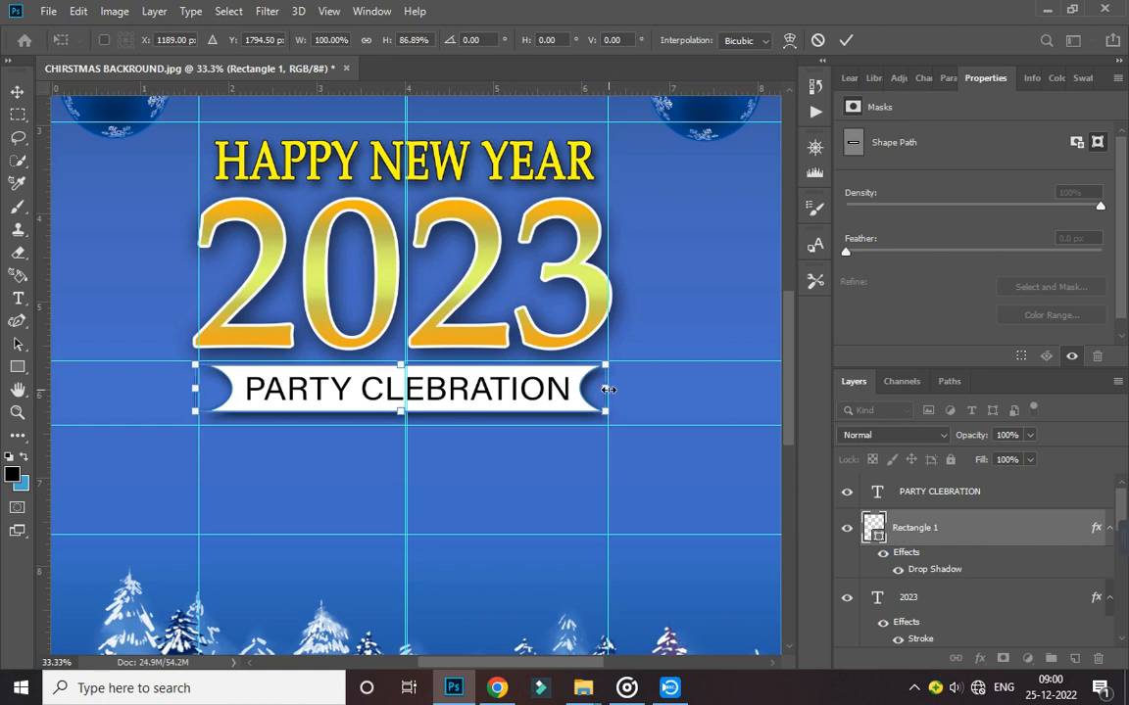
pyautogui.moveTo(608, 390); pyautogui.dragTo(618, 390)
pyautogui.press('Left')
pyautogui.press('Left')
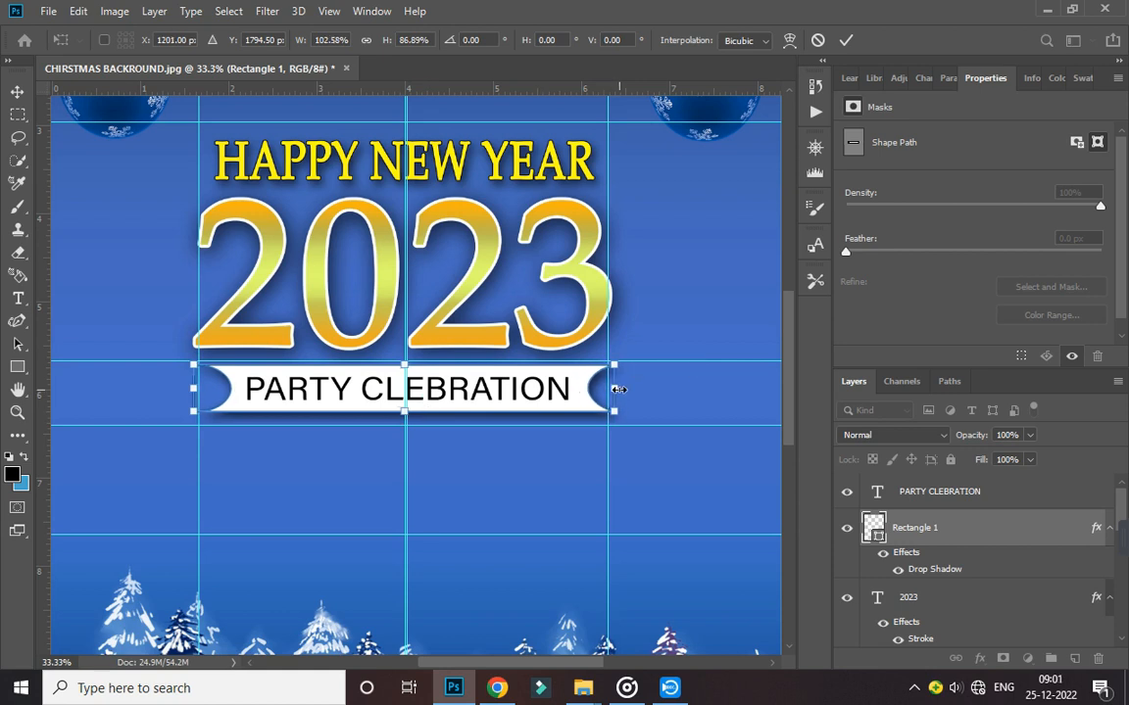
pyautogui.press('Return')
pyautogui.click(671, 389)
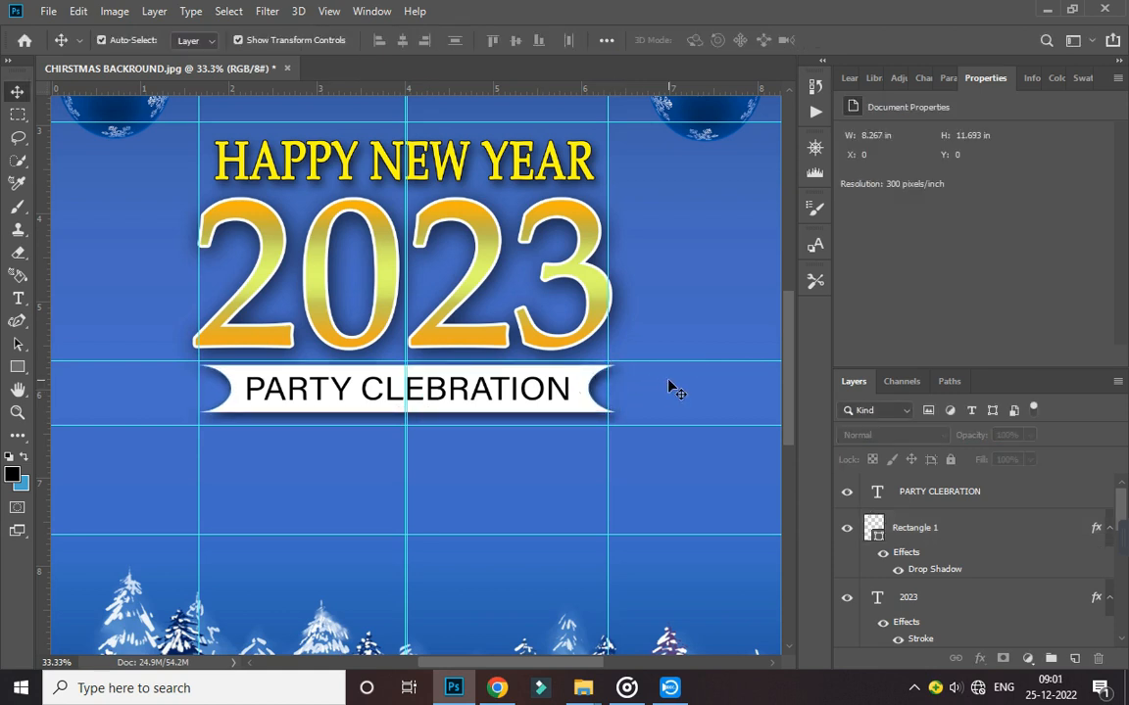
pyautogui.hotkey('ctrl', '-')
pyautogui.hotkey('ctrl', '-')
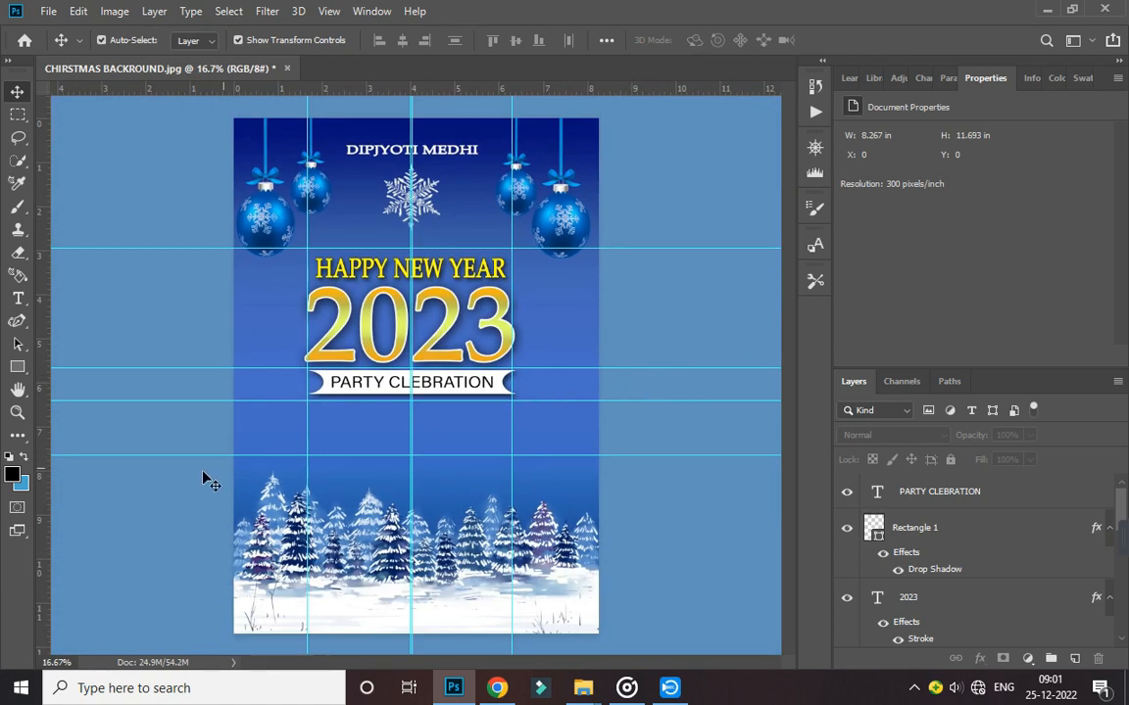
# Pick the Type tool and set the foreground colour to white (ffffff)
pyautogui.click(17, 298)
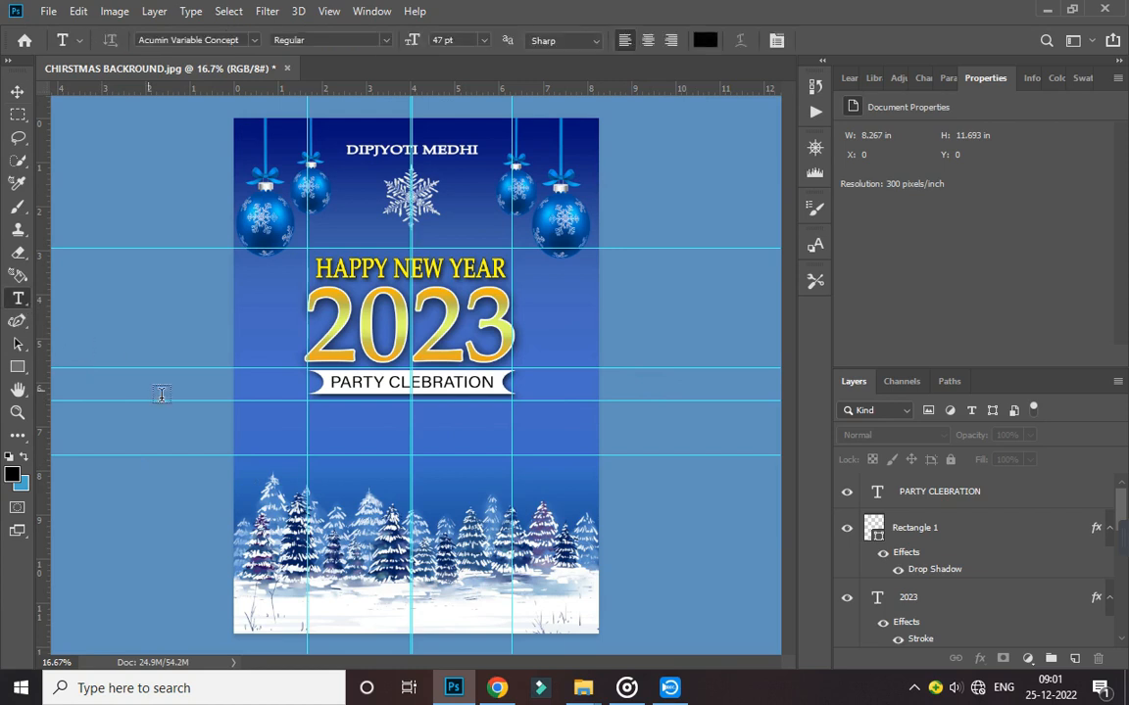
pyautogui.click(12, 474)
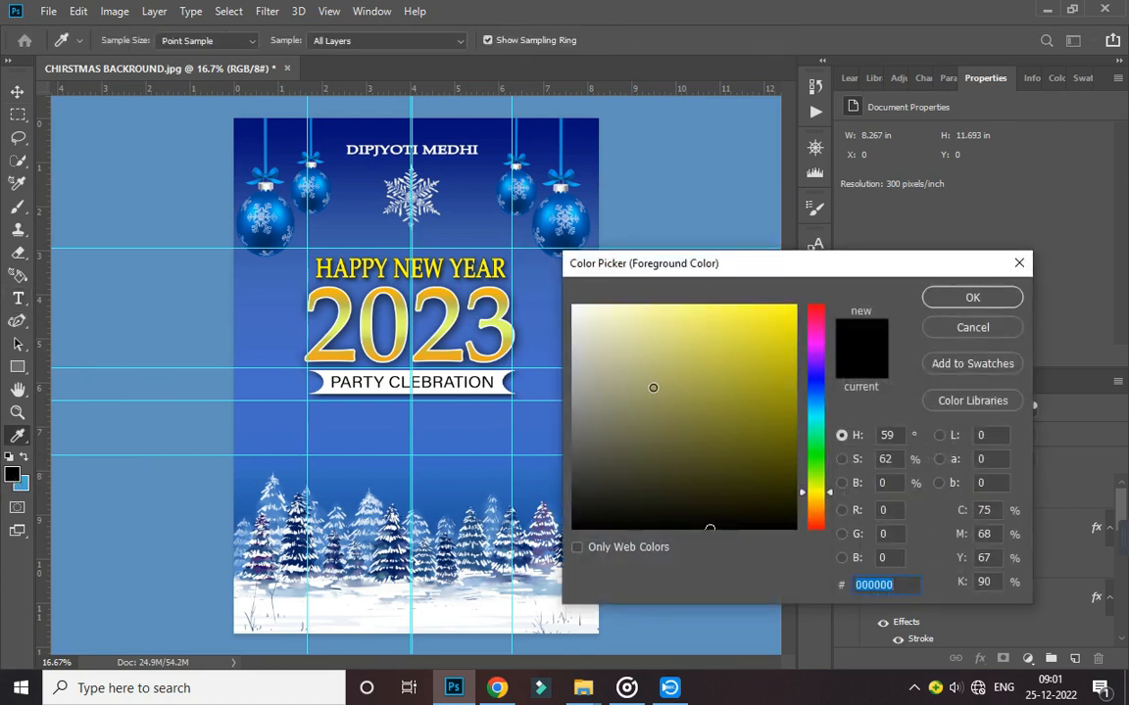
pyautogui.write('ffffff')
pyautogui.click(973, 299)
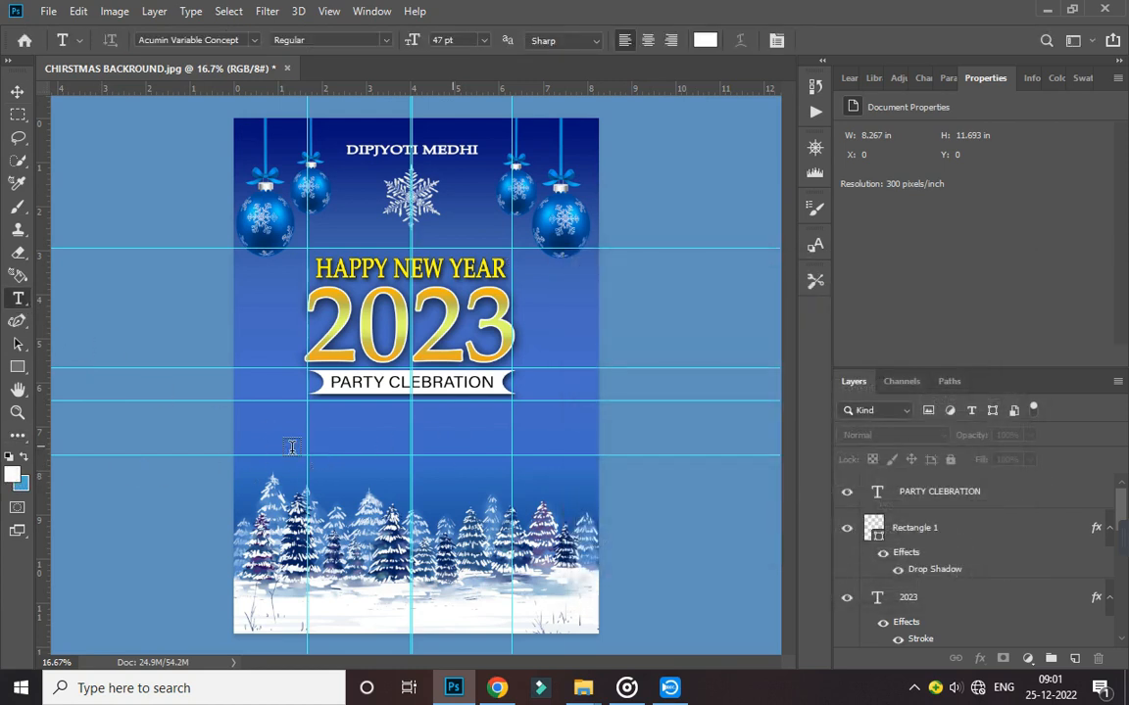
# Type '31 DECEMBER' below the PARTY CLEBRATION banner and commit the text
pyautogui.click(294, 449)
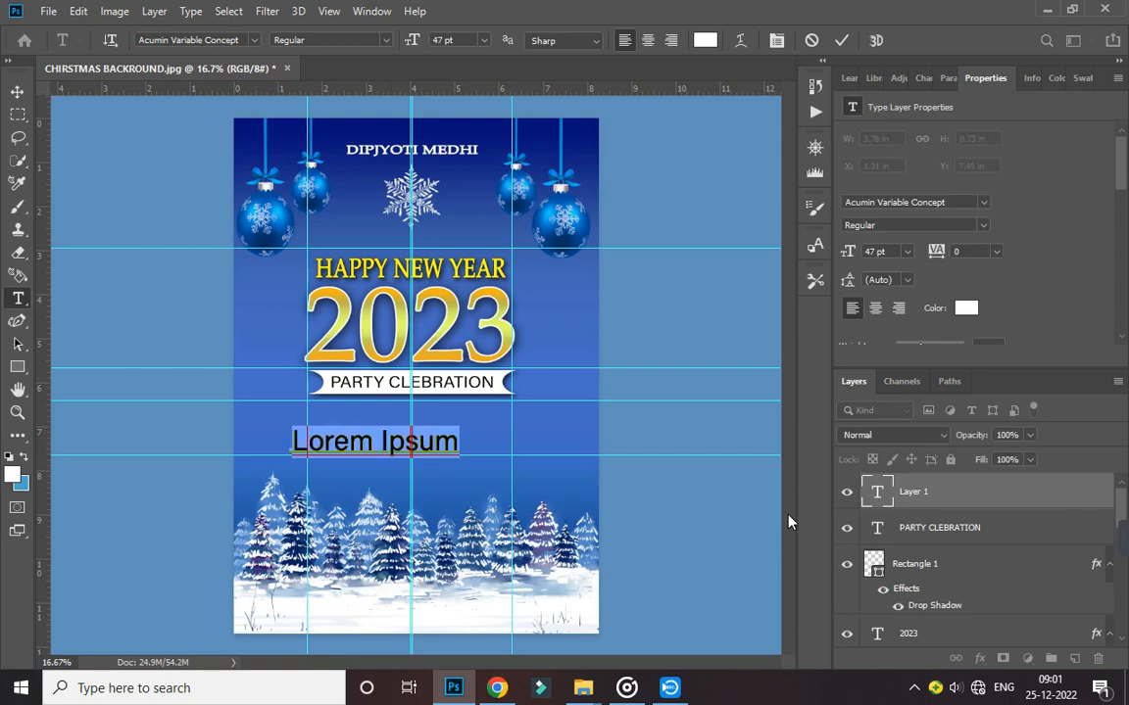
pyautogui.press('BackSpace')
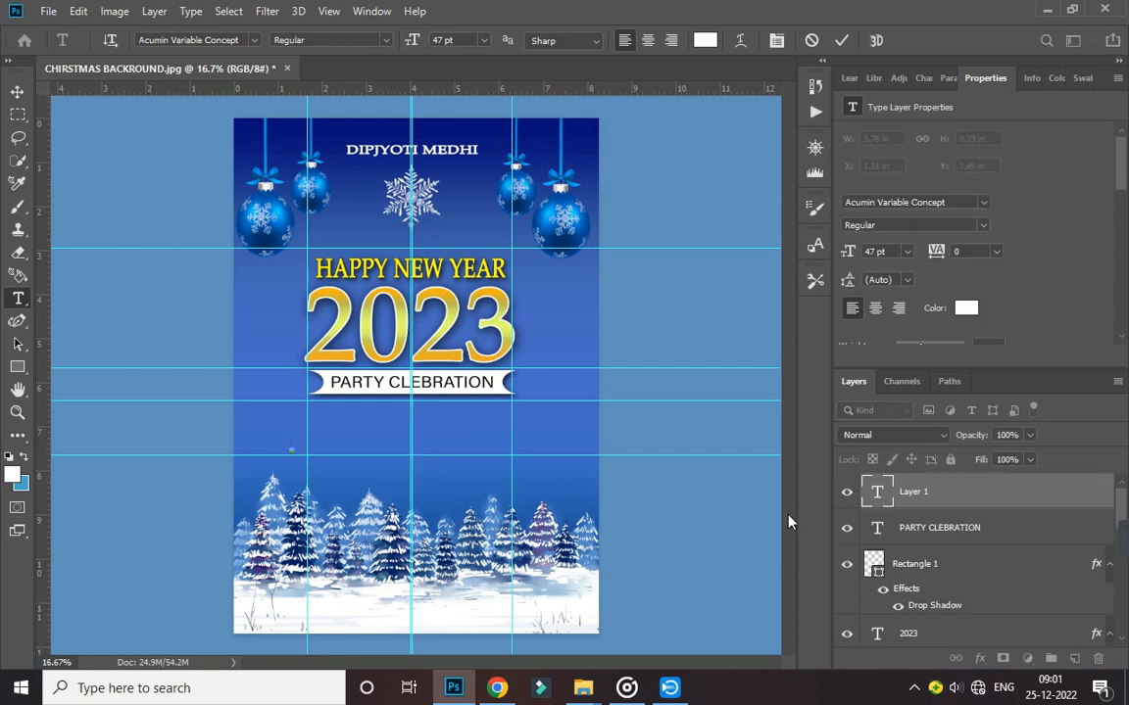
pyautogui.write('31')
pyautogui.write('DE')
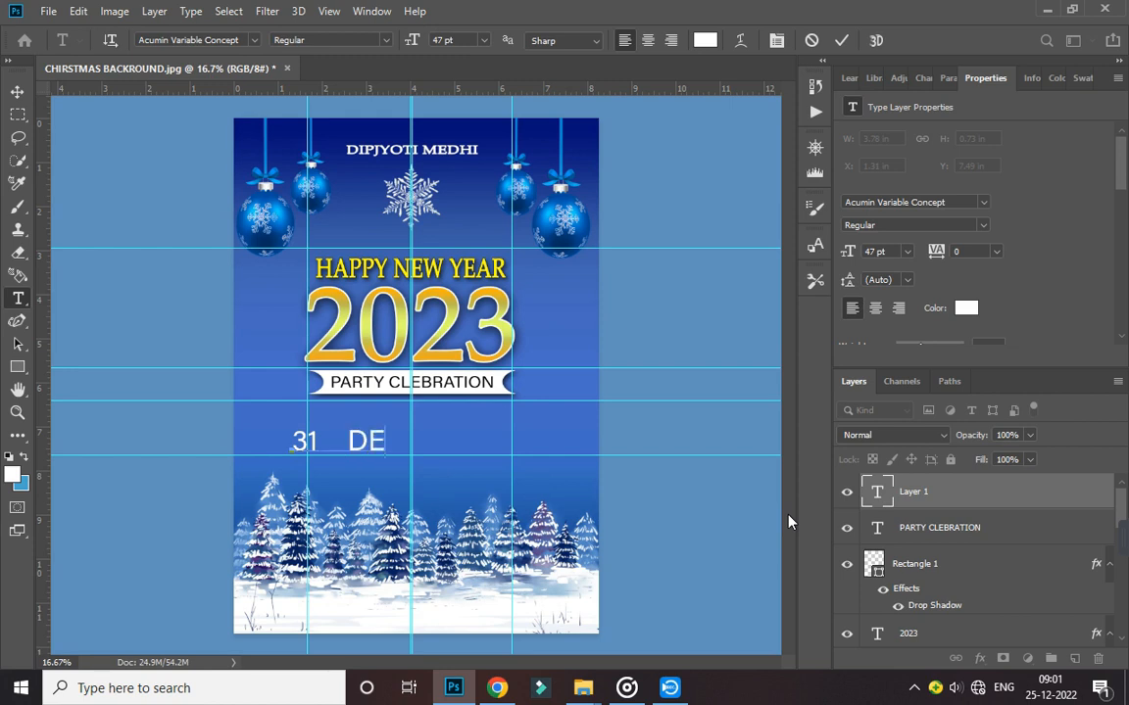
pyautogui.write('CEMBER')
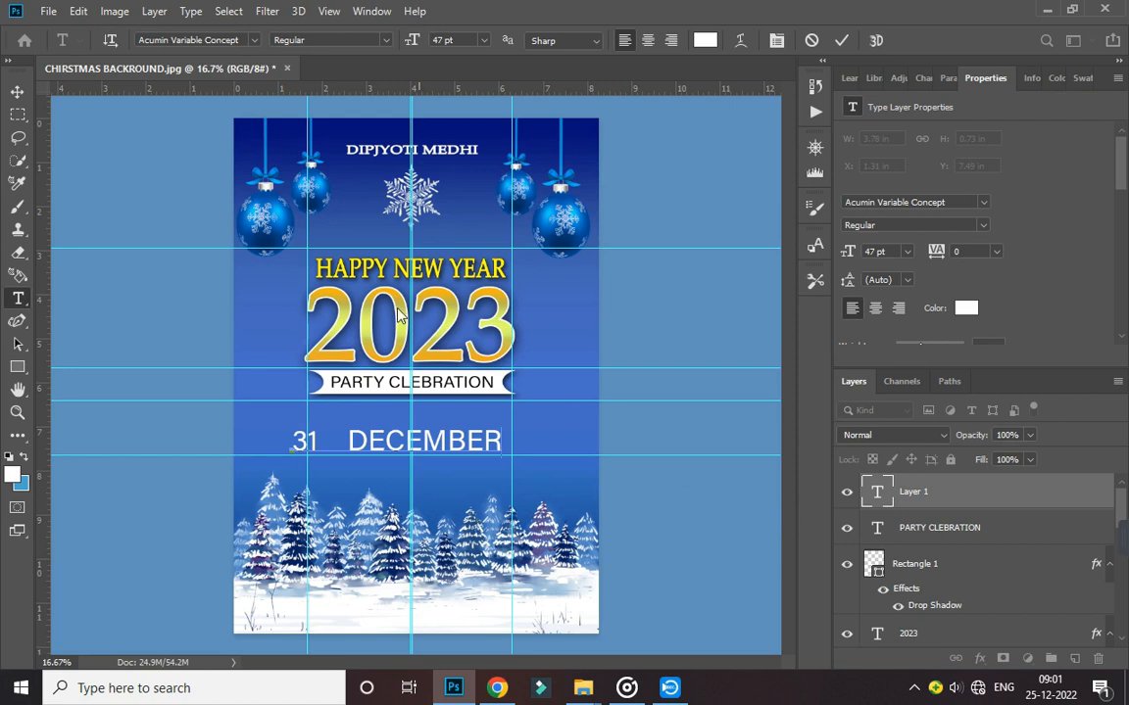
pyautogui.keyDown('ctrl'); pyautogui.click(249, 441); pyautogui.keyUp('ctrl')
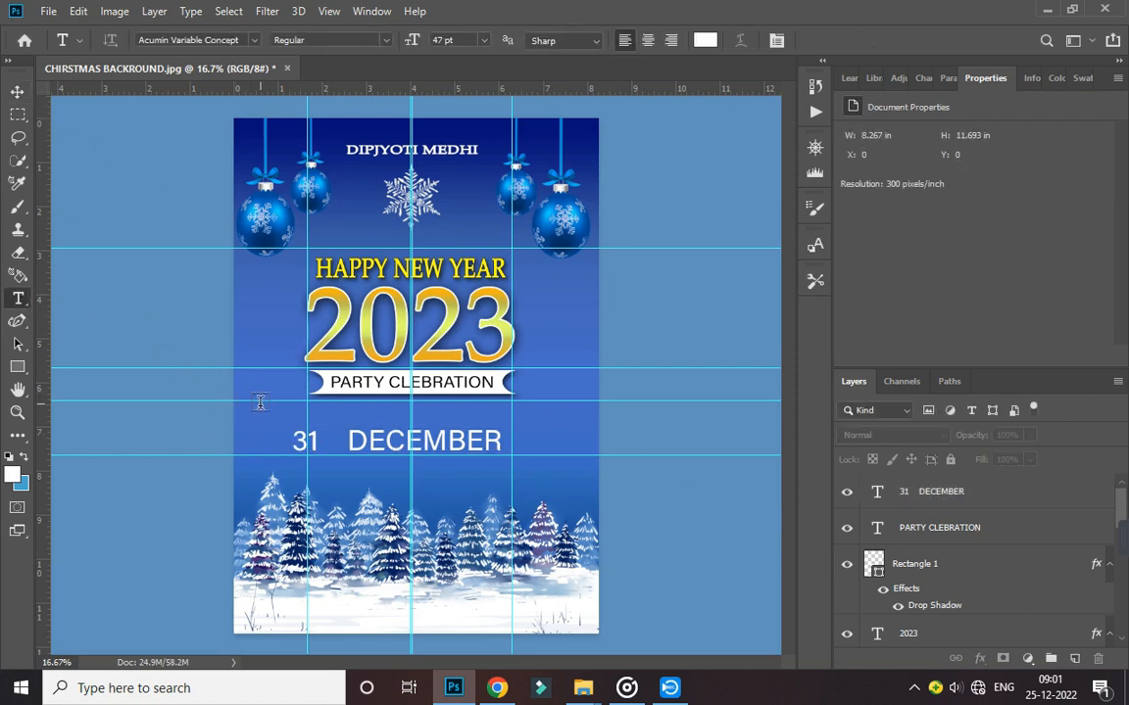
# Create a separate 'ST' text layer and shrink it to about 30 pt
pyautogui.click(255, 414)
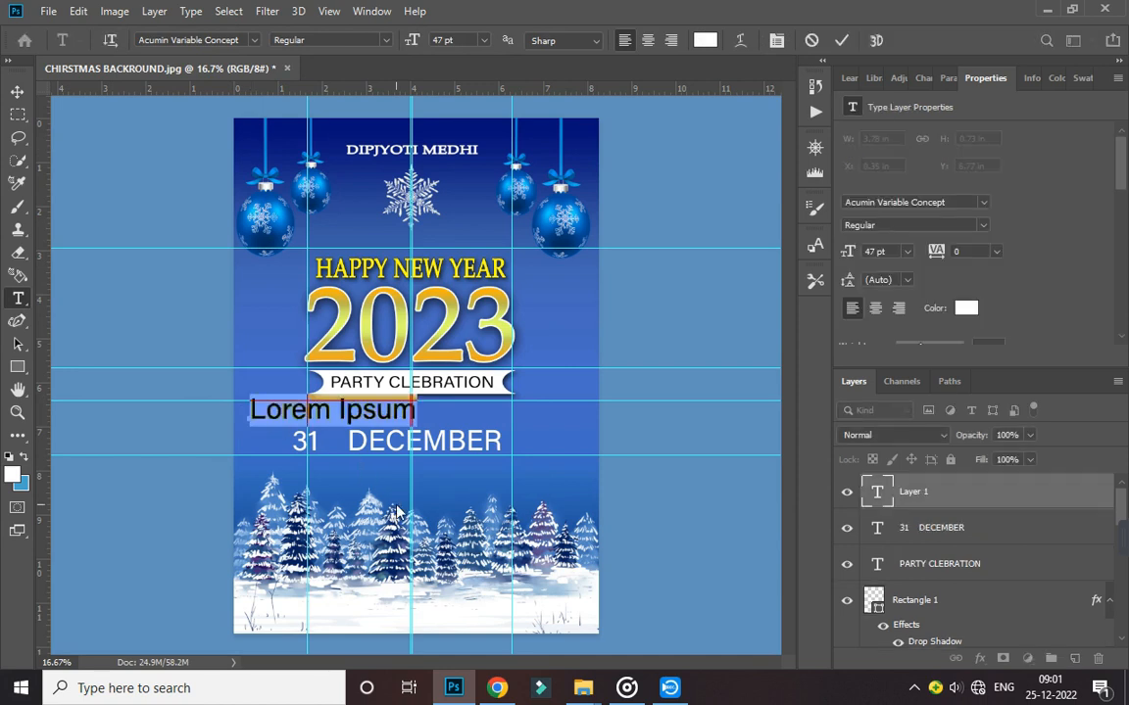
pyautogui.press('BackSpace')
pyautogui.write('ST')
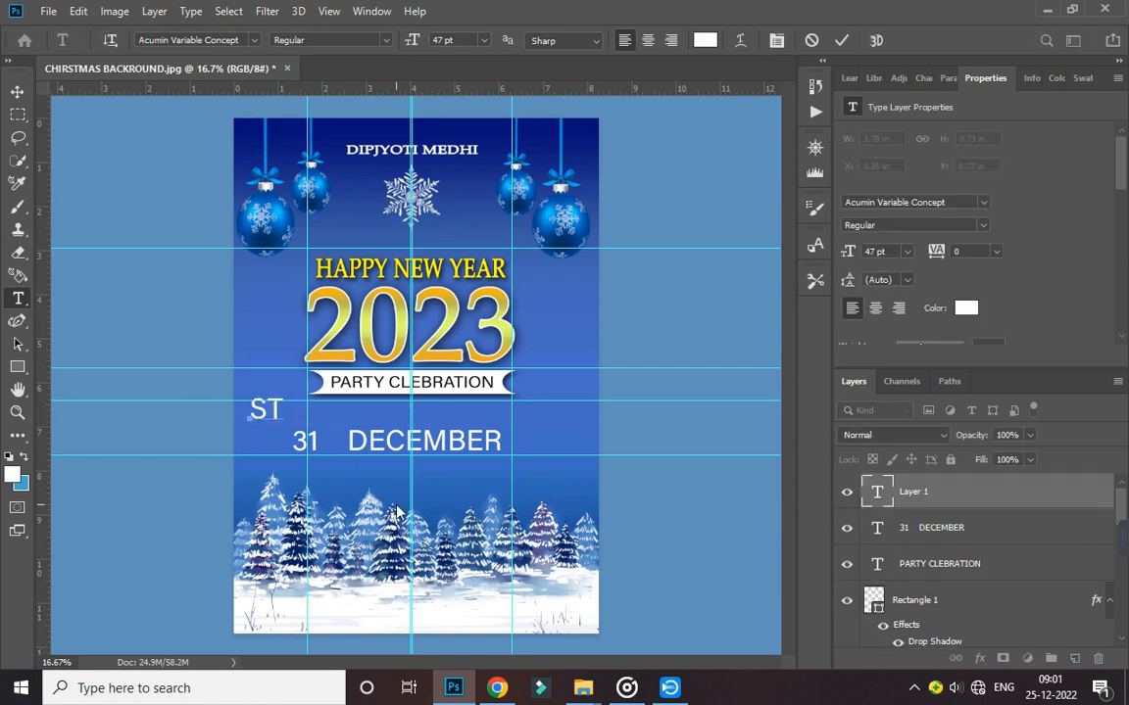
pyautogui.moveTo(285, 410); pyautogui.dragTo(248, 408)
pyautogui.hotkey('ctrl', 'shift', ',')
pyautogui.hotkey('ctrl', 'shift', ',')
pyautogui.hotkey('ctrl', 'shift', ',')
pyautogui.hotkey('ctrl', 'shift', ',')
pyautogui.hotkey('ctrl', 'shift', ',')
pyautogui.hotkey('ctrl', 'shift', ',')
pyautogui.hotkey('ctrl', 'shift', ',')
pyautogui.hotkey('ctrl', 'shift', ',')
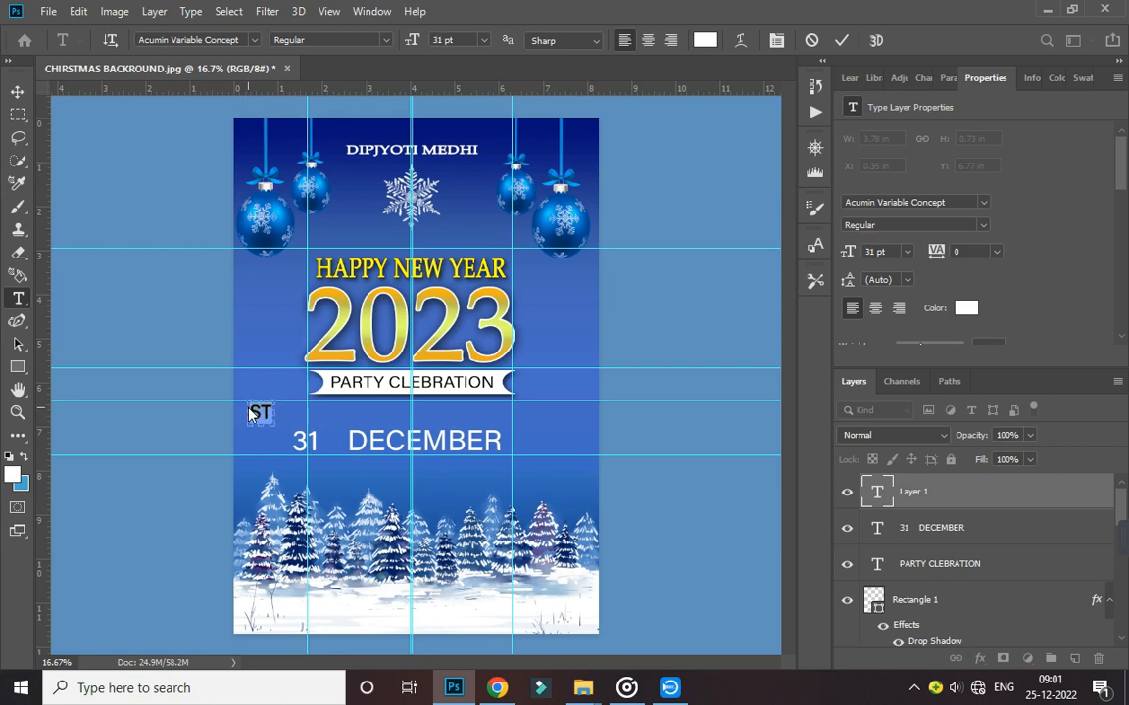
pyautogui.hotkey('ctrl', 'shift', ',')
# Place the ST as a raised superscript right after the 31
pyautogui.hotkey('ctrl', '+')
pyautogui.click(17, 91)
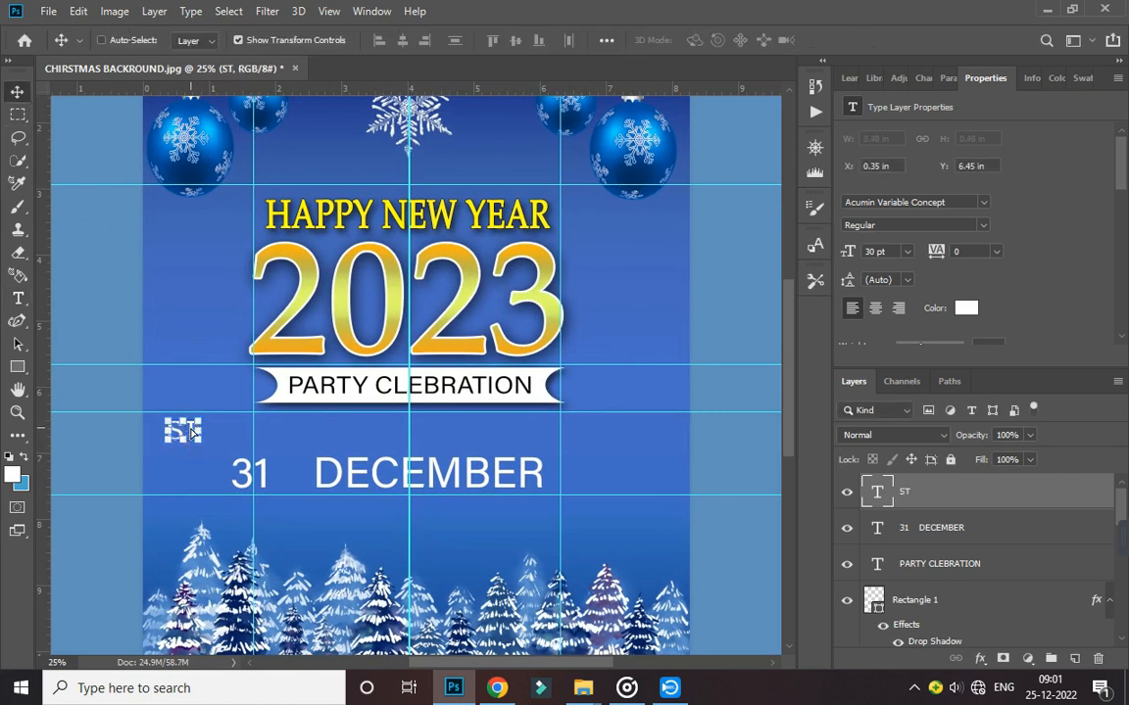
pyautogui.hotkey('ctrl', '+')
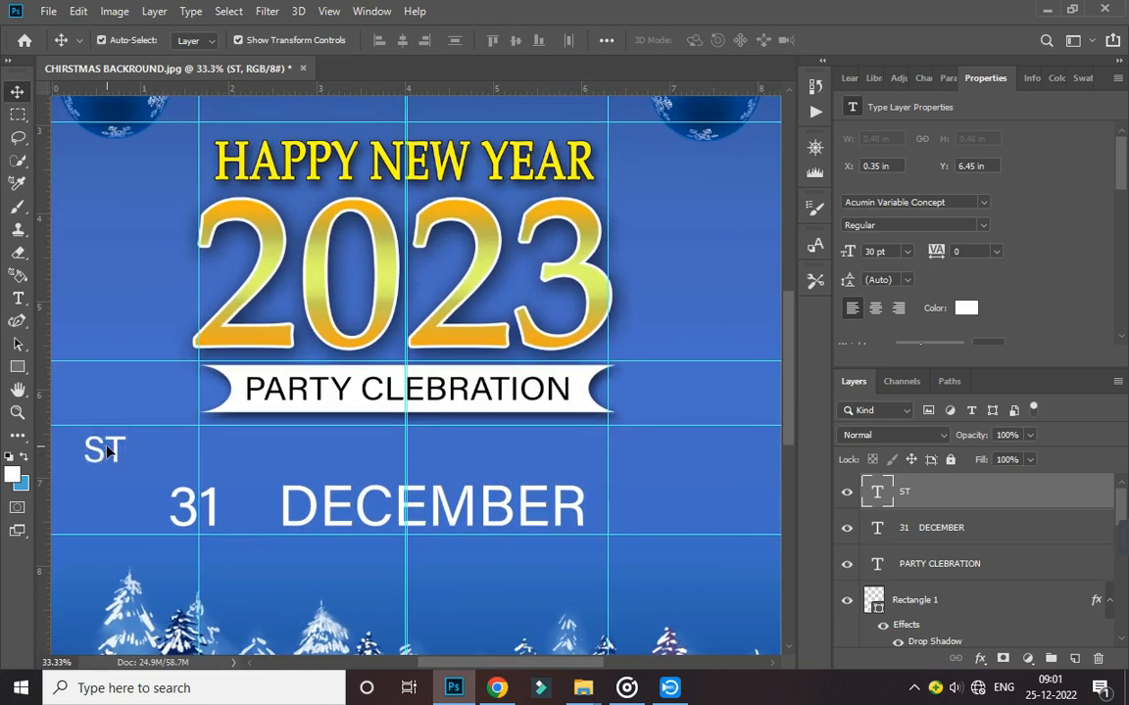
pyautogui.moveTo(128, 448); pyautogui.dragTo(237, 501)
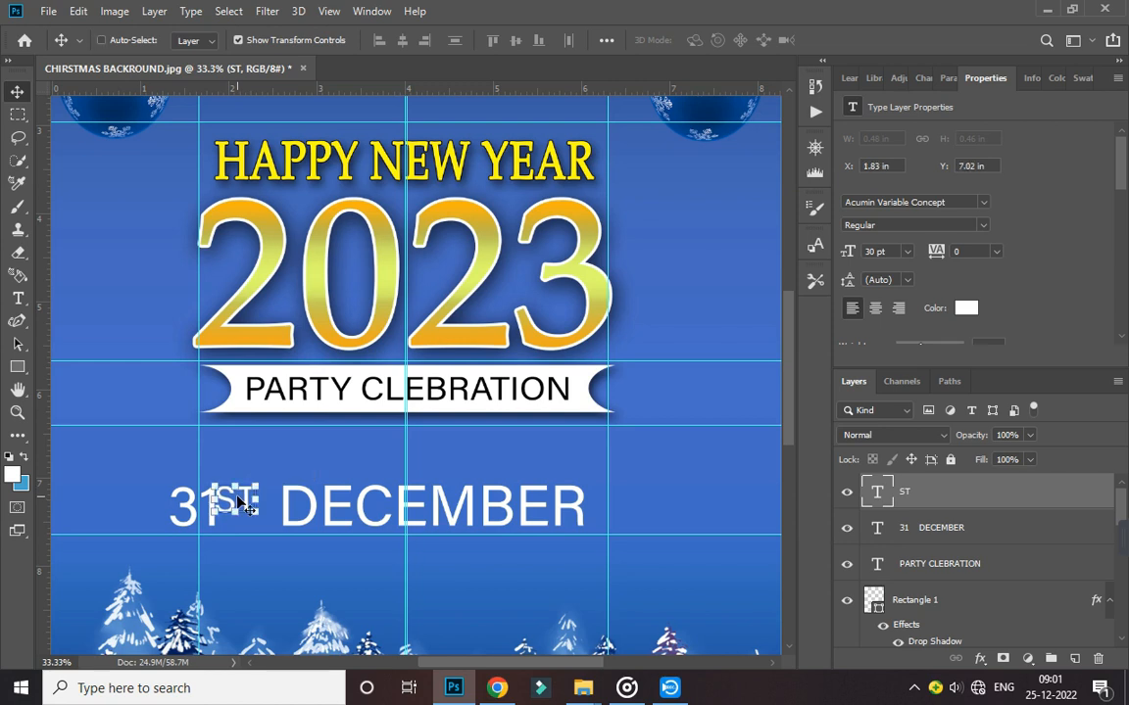
pyautogui.hotkey('ctrl', '-')
pyautogui.hotkey('ctrl', '-')
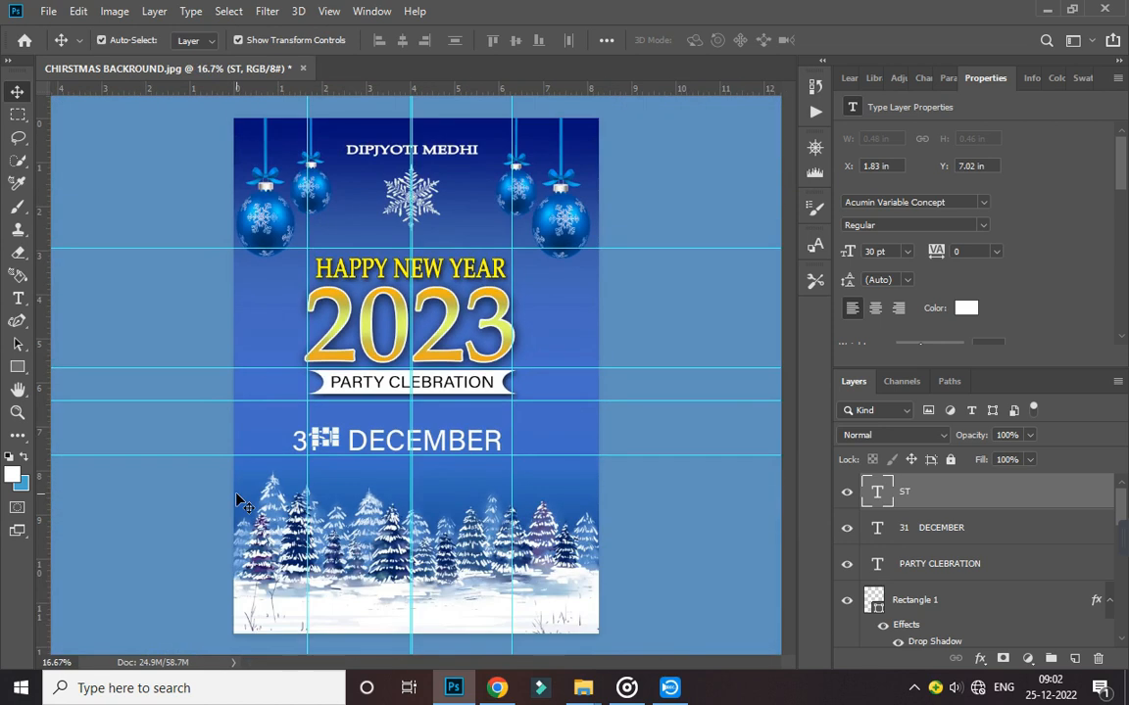
# Move the 31ST DECEMBER layers up, centred under the ribbon, and stretch them to about 143% height
pyautogui.keyDown('shift'); pyautogui.click(965, 537); pyautogui.keyUp('shift')
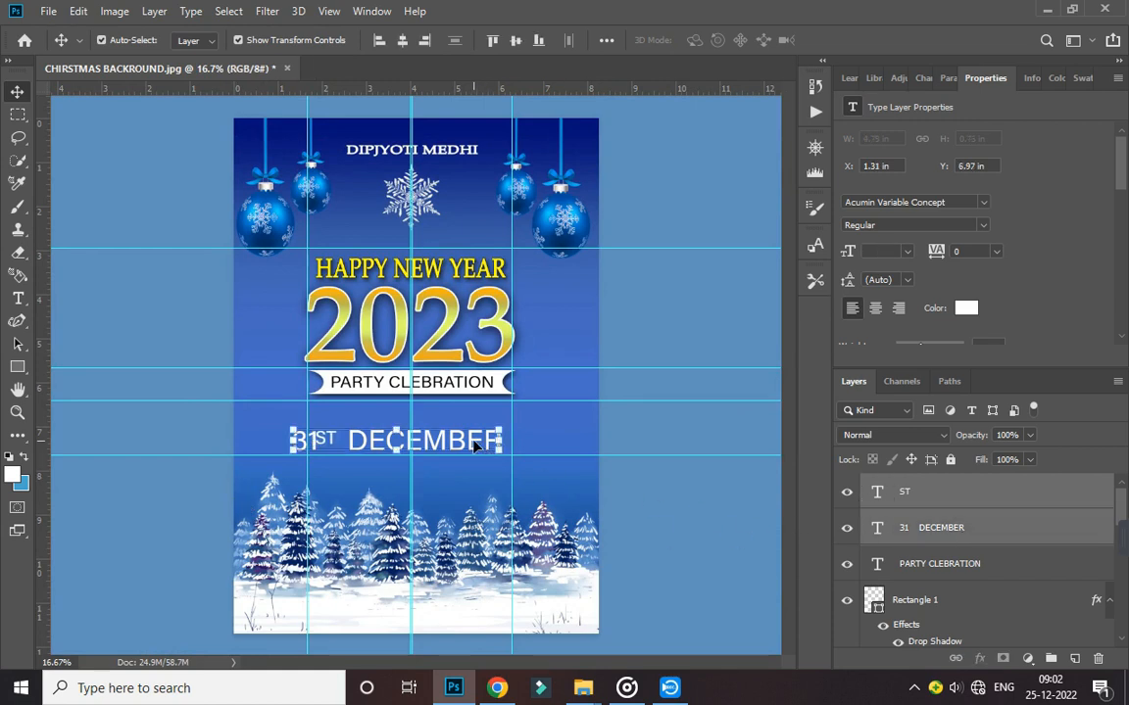
pyautogui.moveTo(473, 446); pyautogui.dragTo(485, 435)
pyautogui.moveTo(415, 445); pyautogui.dragTo(414, 452)
pyautogui.press('Return')
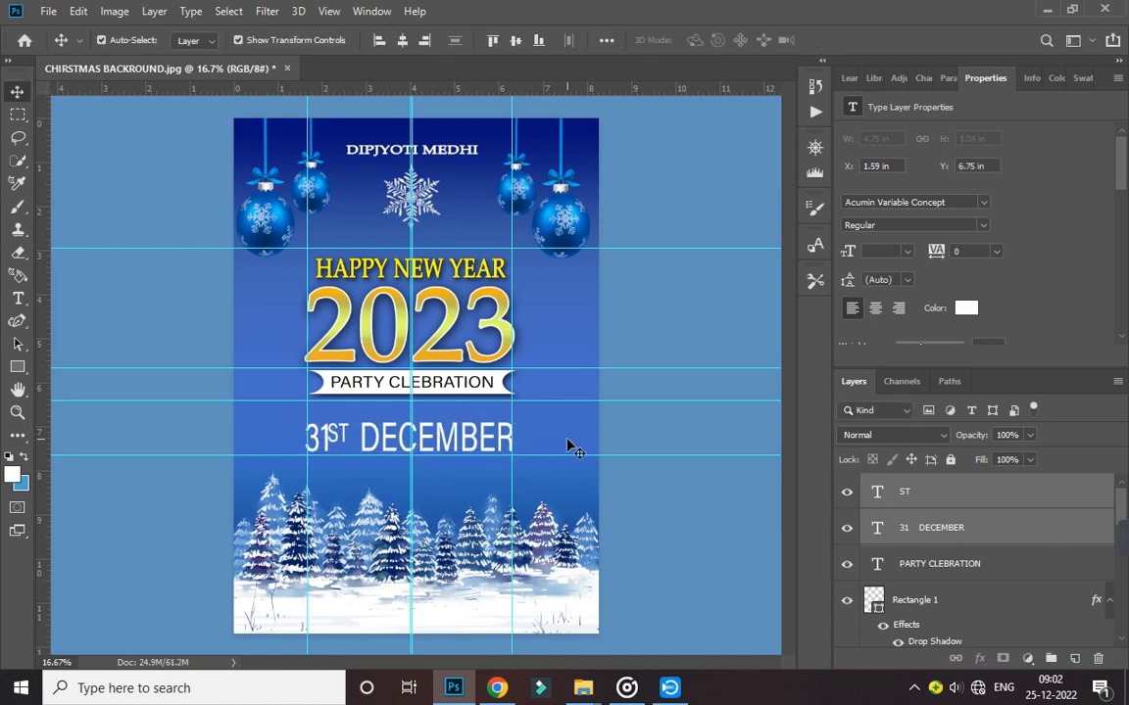
pyautogui.click(567, 446)
pyautogui.click(17, 367)
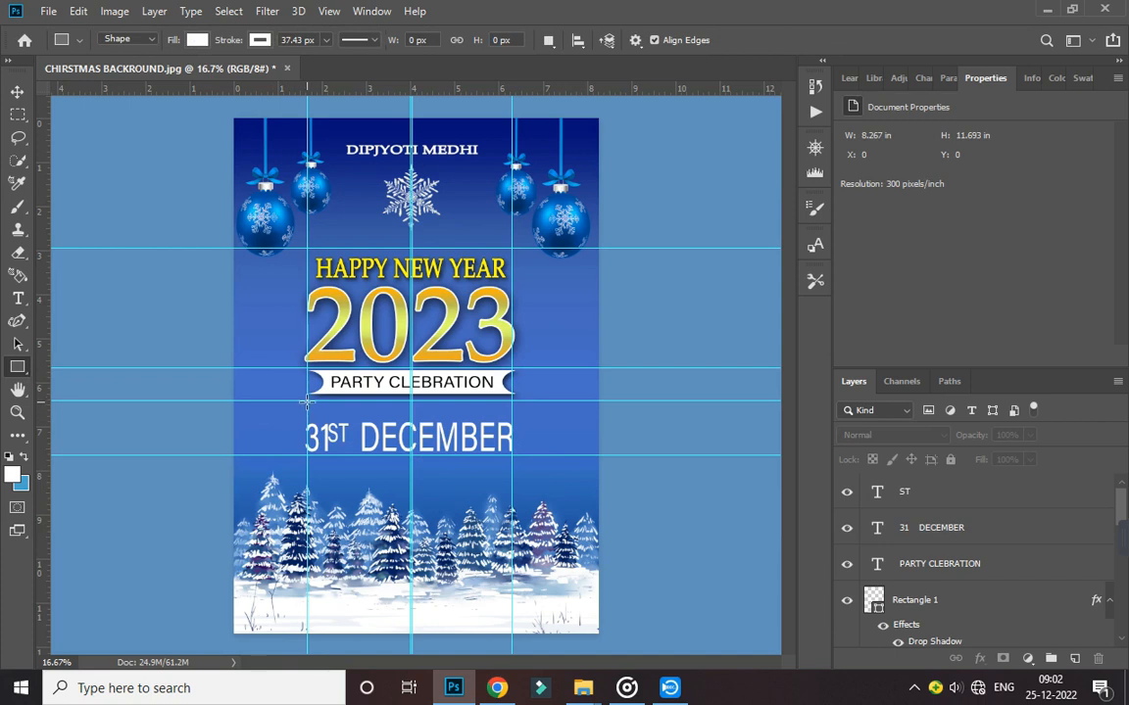
# Draw a thin white 1408 × 19 px line and position it just below the ribbon
pyautogui.moveTo(307, 400); pyautogui.dragTo(513, 402)
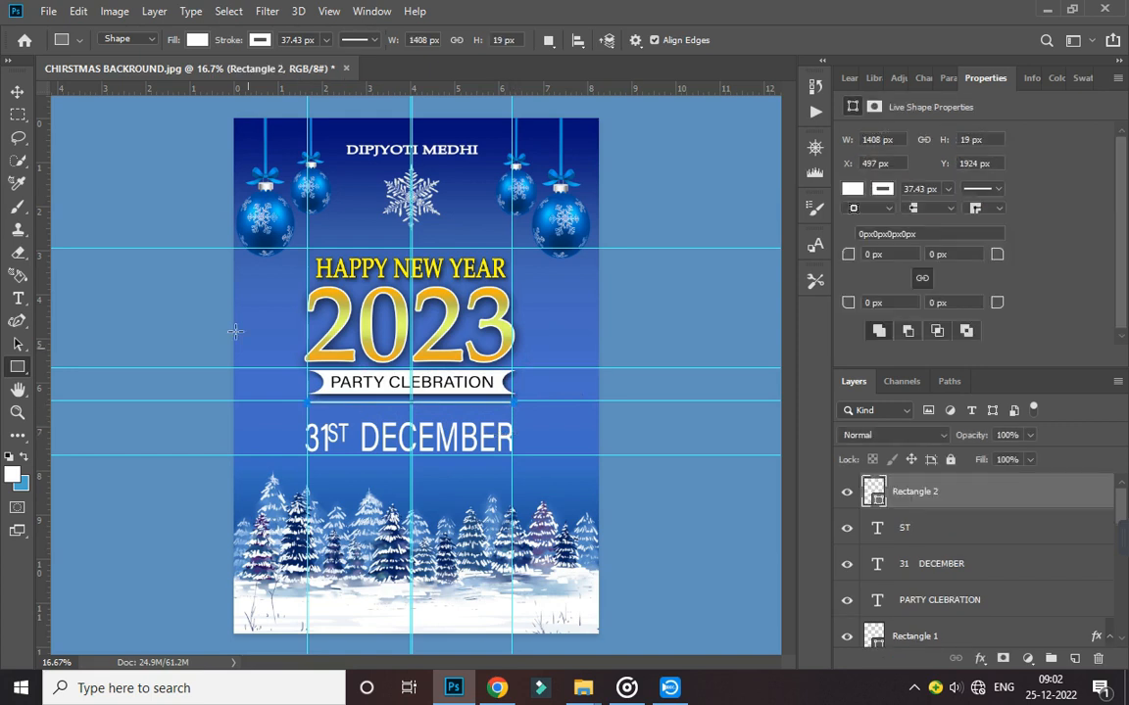
pyautogui.click(17, 91)
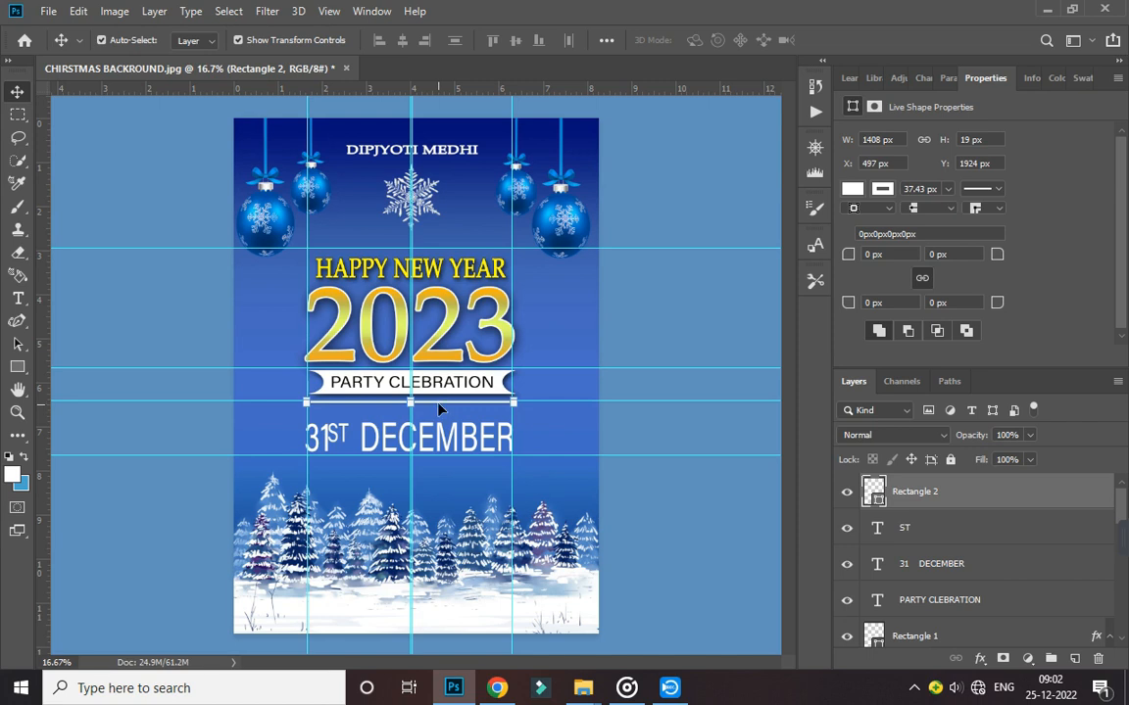
pyautogui.hotkey('ctrl', '+')
pyautogui.hotkey('ctrl', '+')
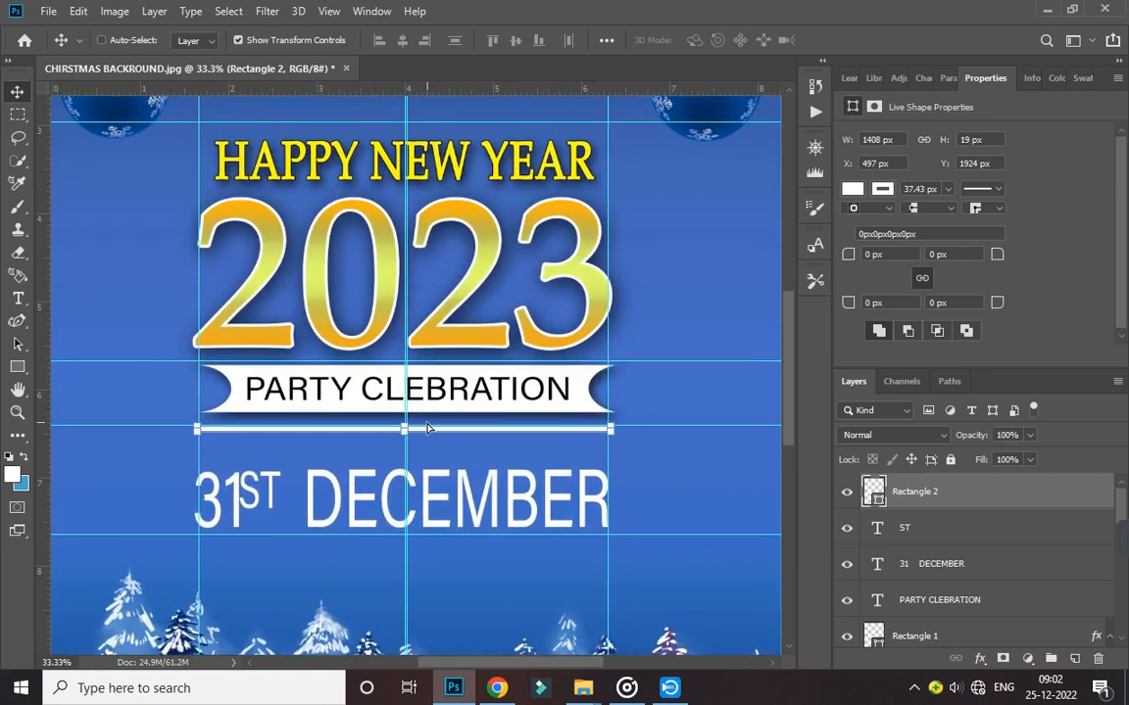
pyautogui.hotkey('ctrl', '+')
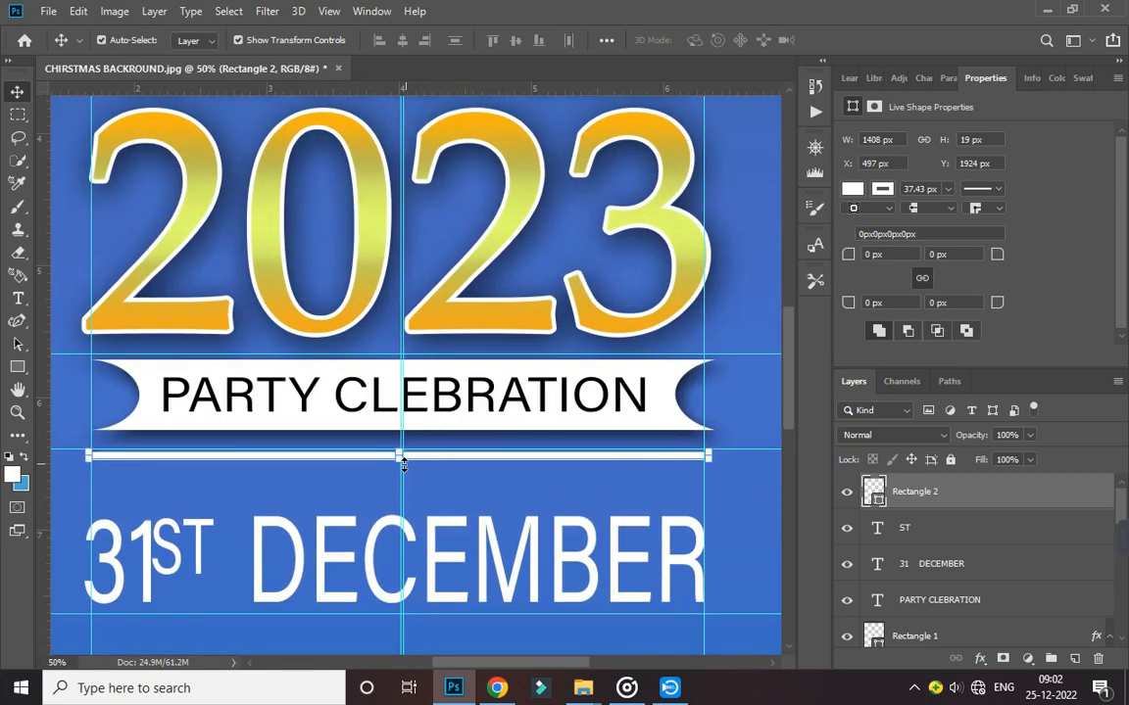
pyautogui.moveTo(432, 459); pyautogui.dragTo(433, 456)
pyautogui.press('Down')
pyautogui.press('Down')
pyautogui.press('Down')
pyautogui.press('Down')
pyautogui.press('Down')
pyautogui.press('Down')
pyautogui.press('Down')
pyautogui.press('Down')
pyautogui.press('Down')
pyautogui.press('Down')
pyautogui.press('Down')
pyautogui.press('Down')
pyautogui.press('Down')
pyautogui.press('Down')
pyautogui.press('Down')
pyautogui.press('Down')
pyautogui.press('Down')
pyautogui.press('Down')
pyautogui.press('Down')
pyautogui.press('Down')
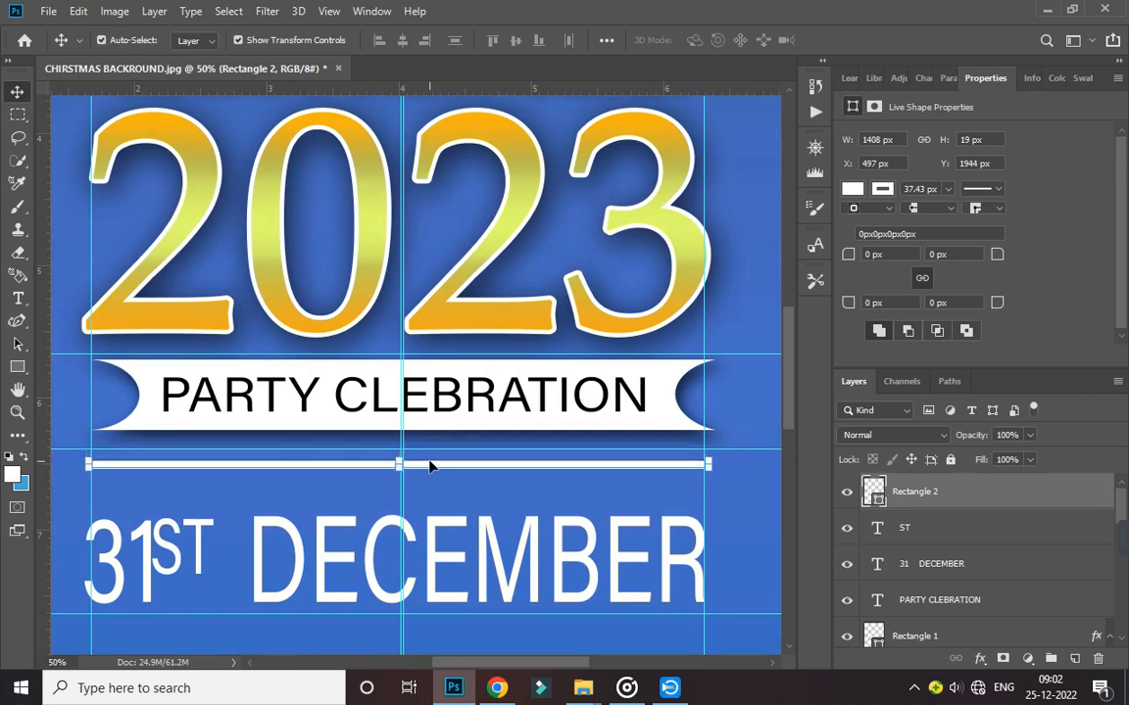
# Duplicate the white line below the 31ST DECEMBER date
pyautogui.moveTo(436, 468); pyautogui.dragTo(434, 643)
pyautogui.hotkey('ctrl', '-')
pyautogui.hotkey('ctrl', '-')
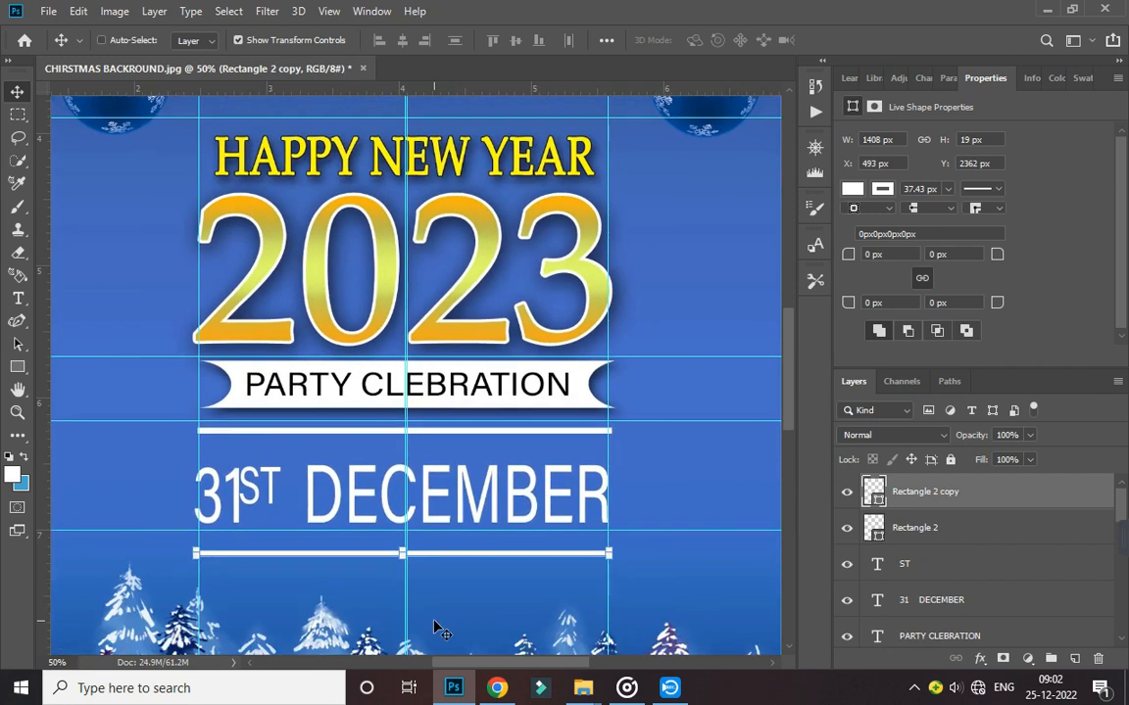
pyautogui.click(640, 449)
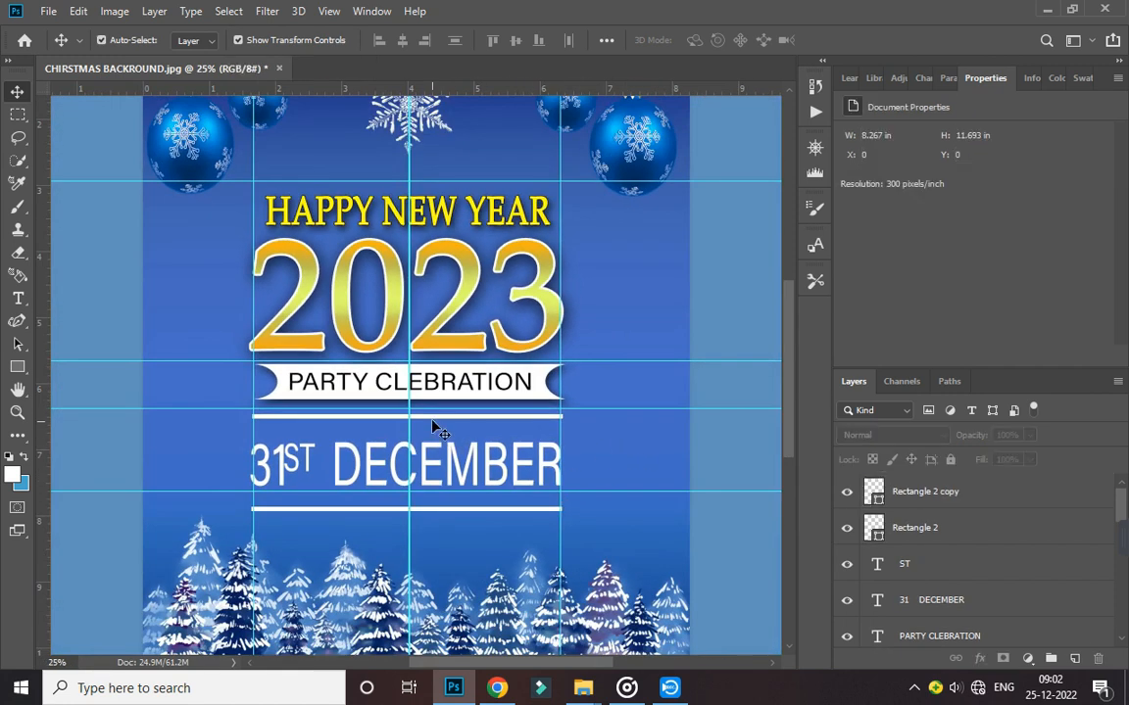
# Nudge the 31 DECEMBER and ST layers slightly up and right together
pyautogui.click(428, 471)
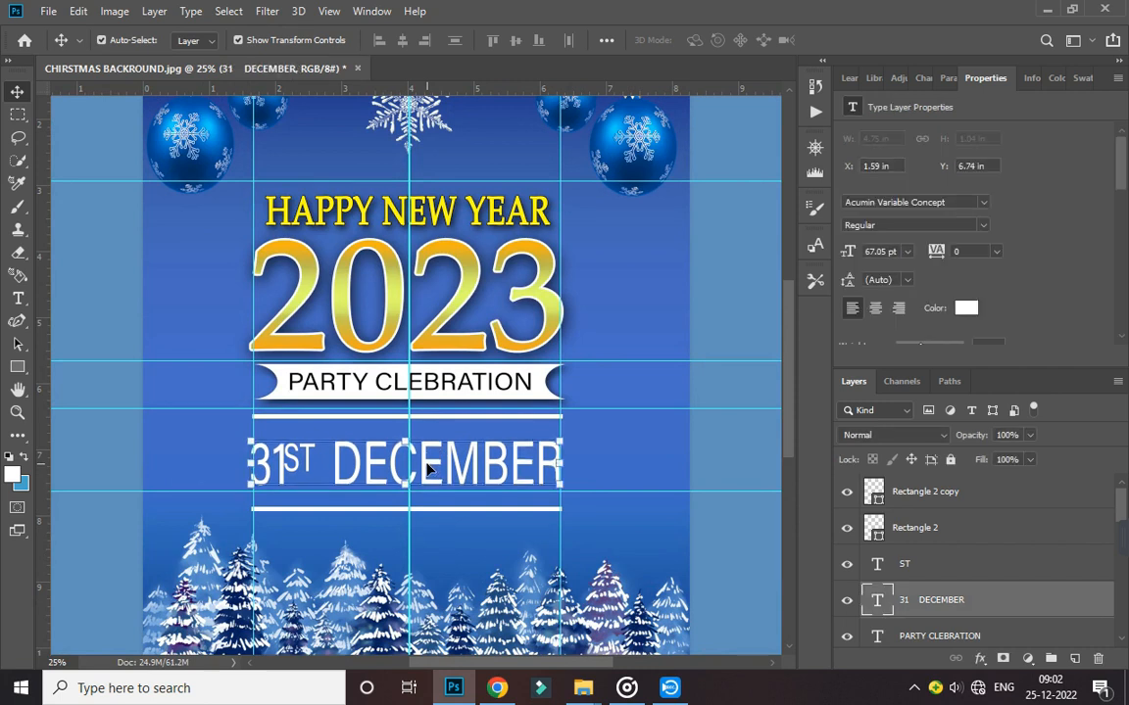
pyautogui.press('Down')
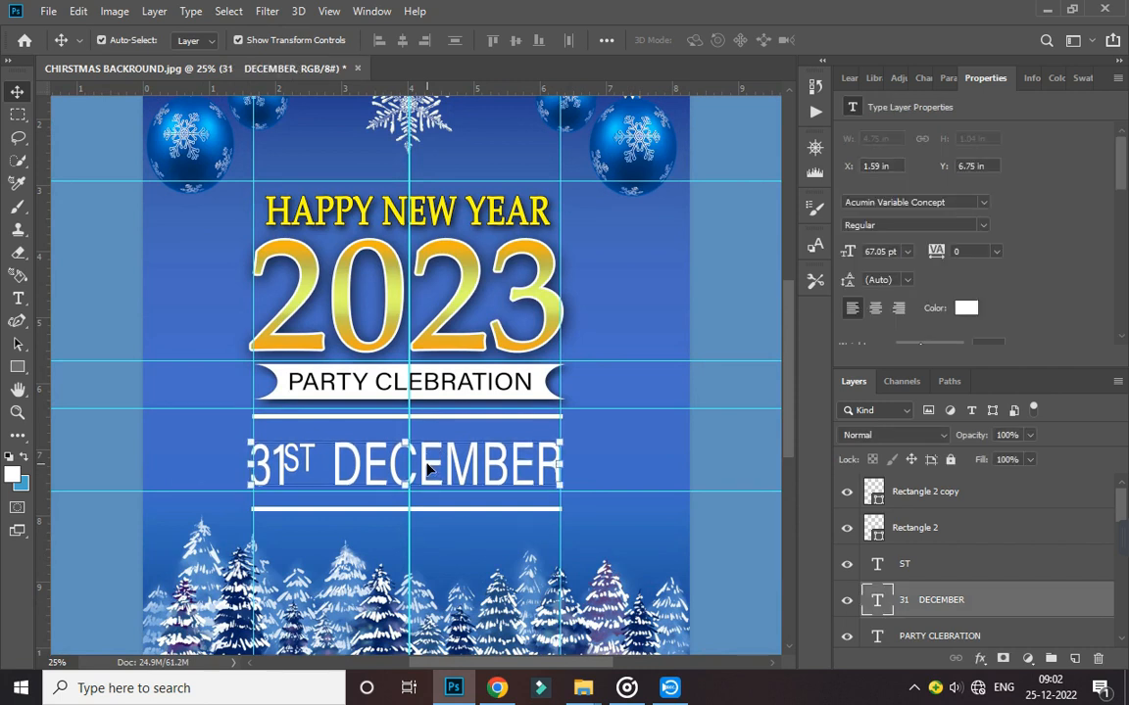
pyautogui.keyDown('shift'); pyautogui.click(926, 568); pyautogui.keyUp('shift')
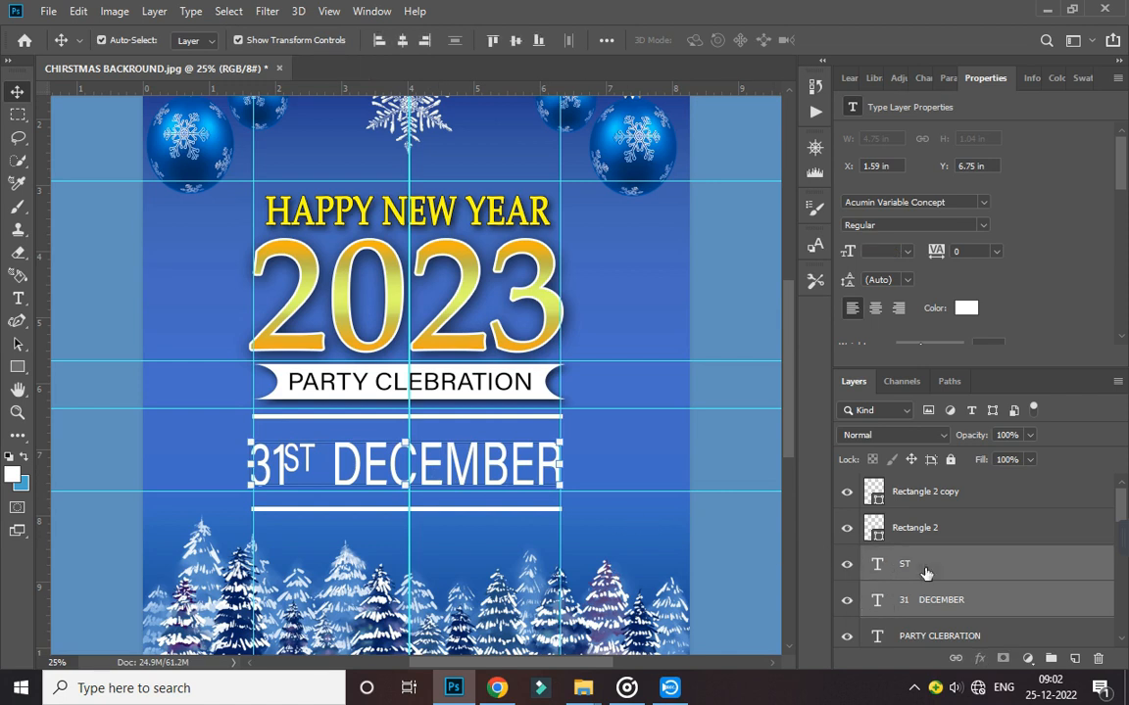
pyautogui.press('Up')
pyautogui.press('Up')
pyautogui.press('Up')
pyautogui.press('Up')
pyautogui.press('Up')
pyautogui.press('Up')
pyautogui.press('Up')
pyautogui.press('Up')
pyautogui.press('Up')
pyautogui.press('Up')
pyautogui.press('Up')
pyautogui.press('Up')
pyautogui.press('Up')
pyautogui.press('Up')
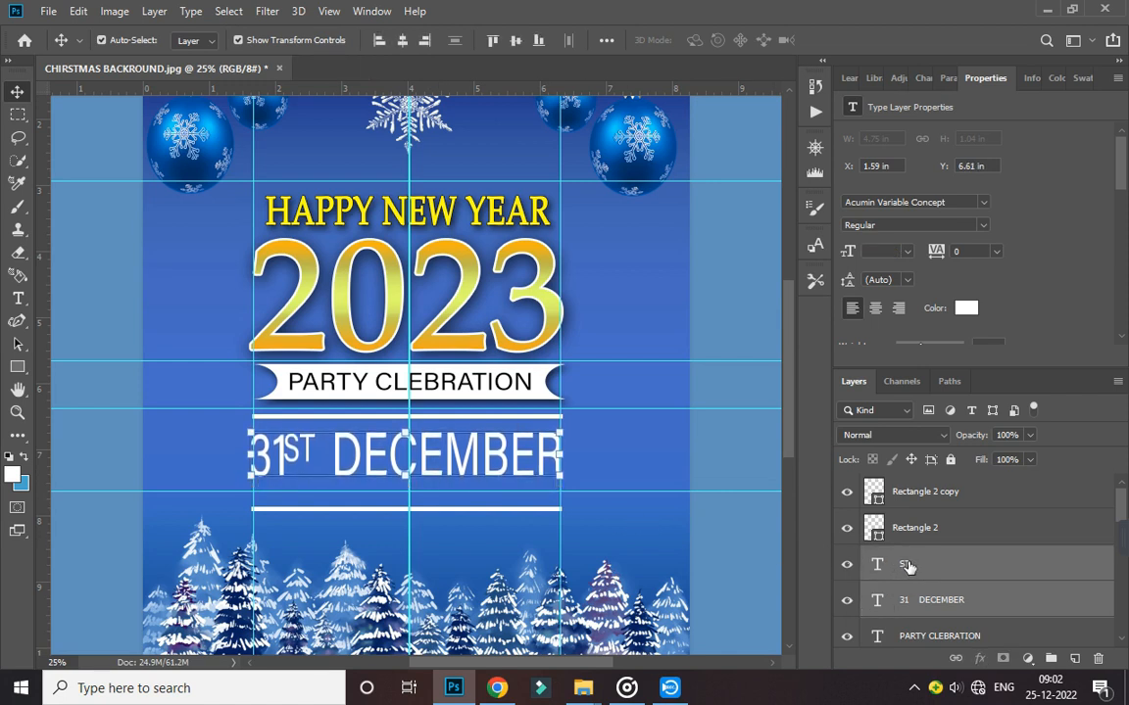
pyautogui.press('Up')
pyautogui.press('Up')
pyautogui.press('Up')
pyautogui.press('Right')
pyautogui.press('Right')
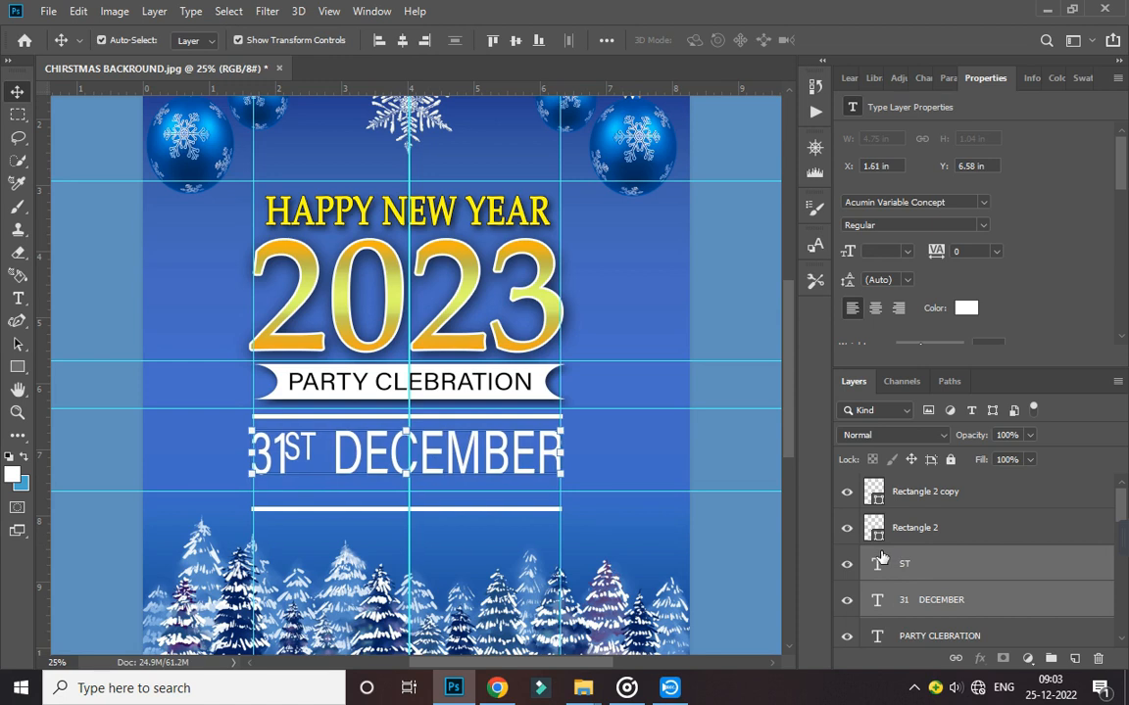
pyautogui.press('Up')
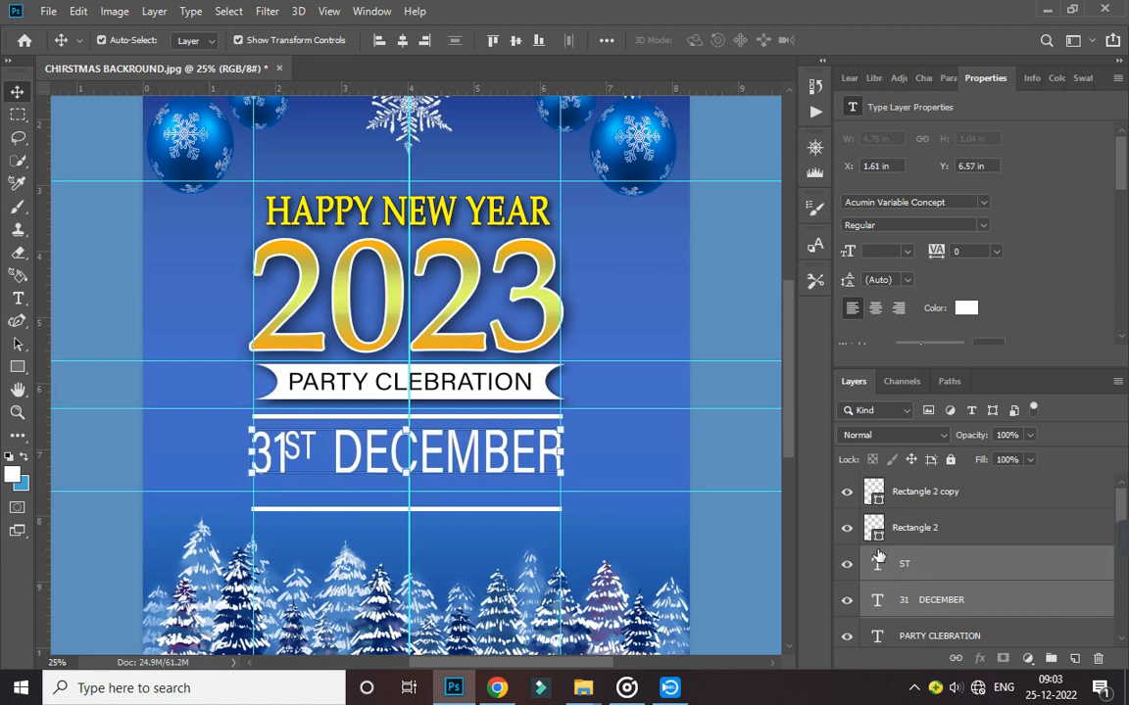
# Raise the lower white line to Y 2258 px, snug beneath the date
pyautogui.click(534, 511)
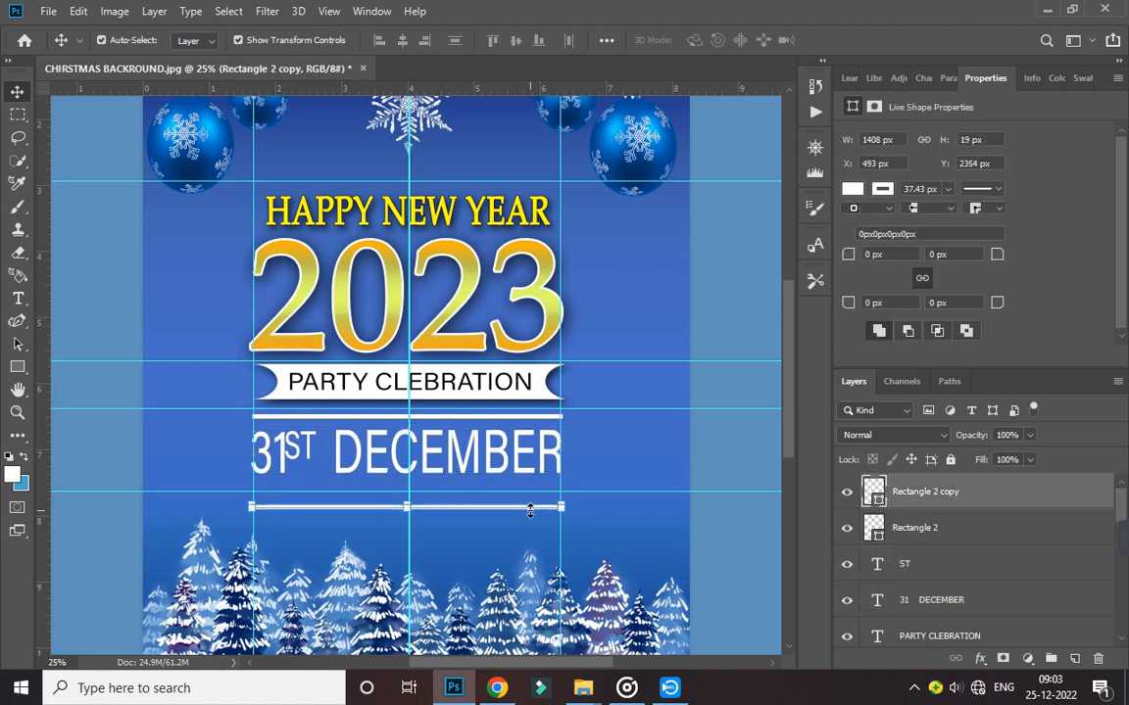
pyautogui.press('Up')
pyautogui.press('Up')
pyautogui.press('Up')
pyautogui.press('Up')
pyautogui.press('Up')
pyautogui.press('Up')
pyautogui.press('Up')
pyautogui.press('Up')
pyautogui.press('Up')
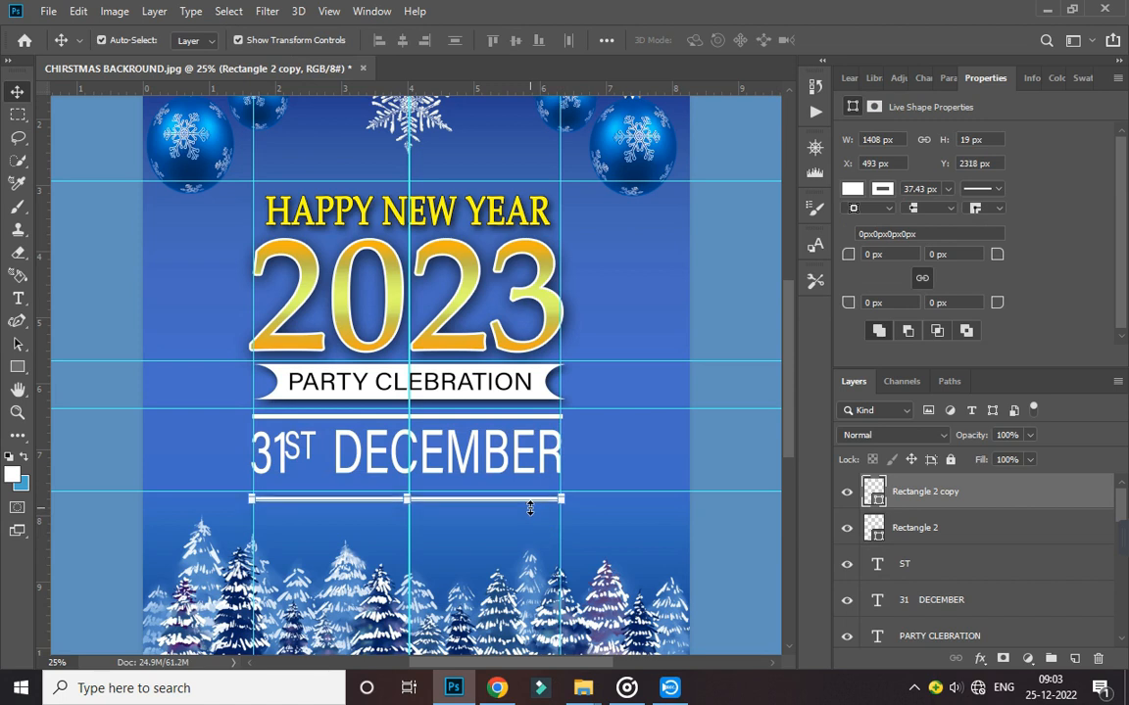
pyautogui.press('Up')
pyautogui.press('Up')
pyautogui.press('Up')
pyautogui.press('Up')
pyautogui.press('Up')
pyautogui.press('Up')
pyautogui.press('Up')
pyautogui.press('Up')
pyautogui.press('Up')
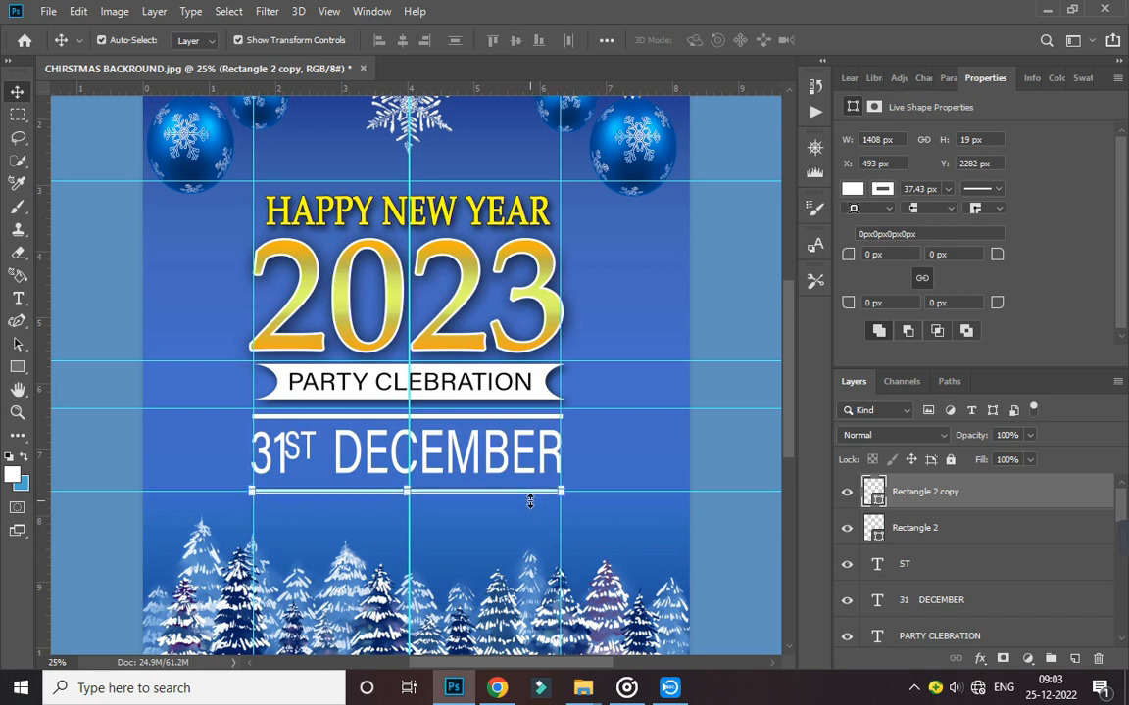
pyautogui.press('Up')
pyautogui.press('Up')
pyautogui.press('Up')
pyautogui.press('Up')
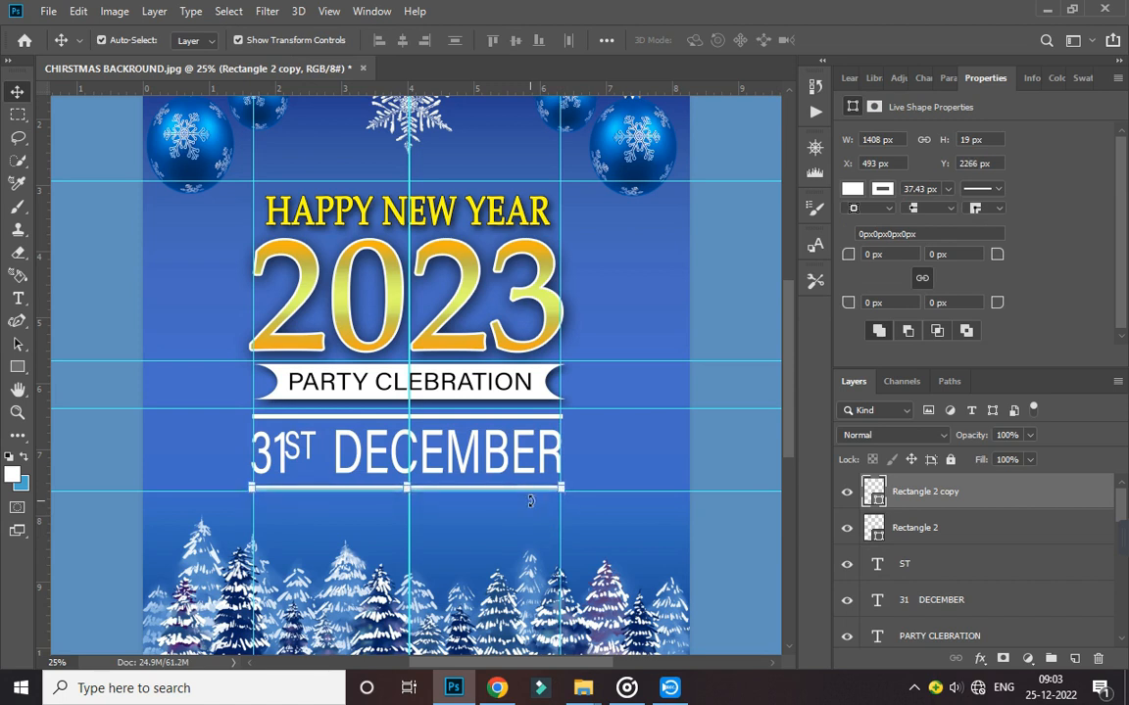
pyautogui.press('Up')
pyautogui.press('Up')
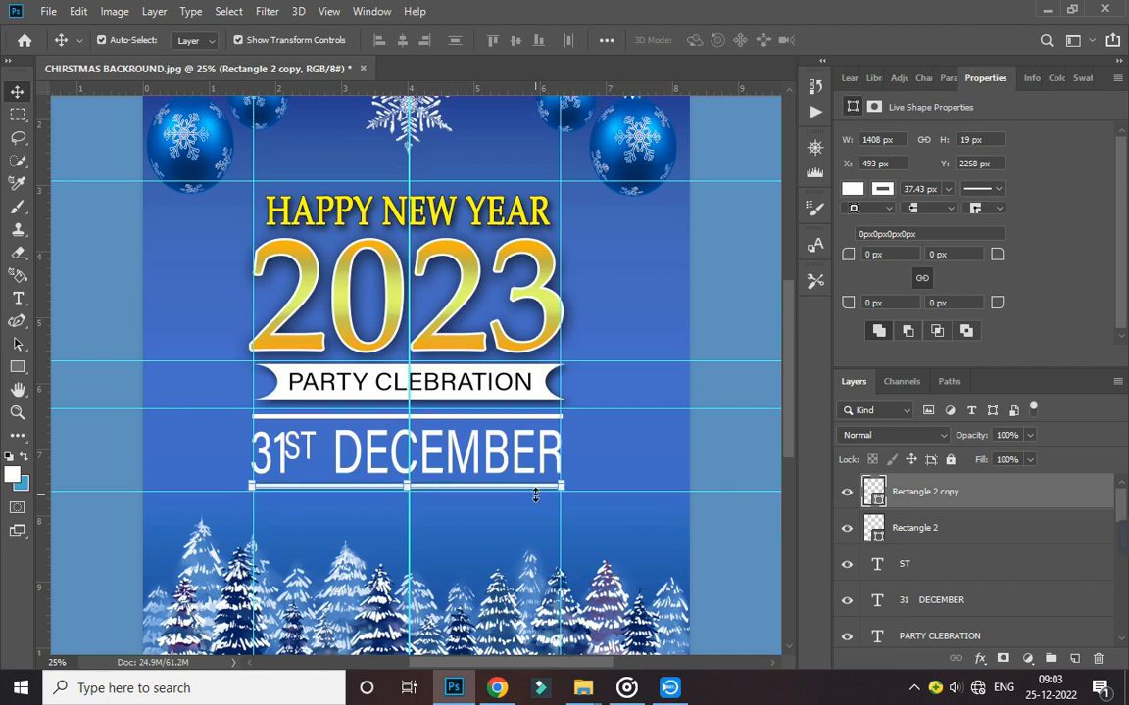
pyautogui.click(656, 468)
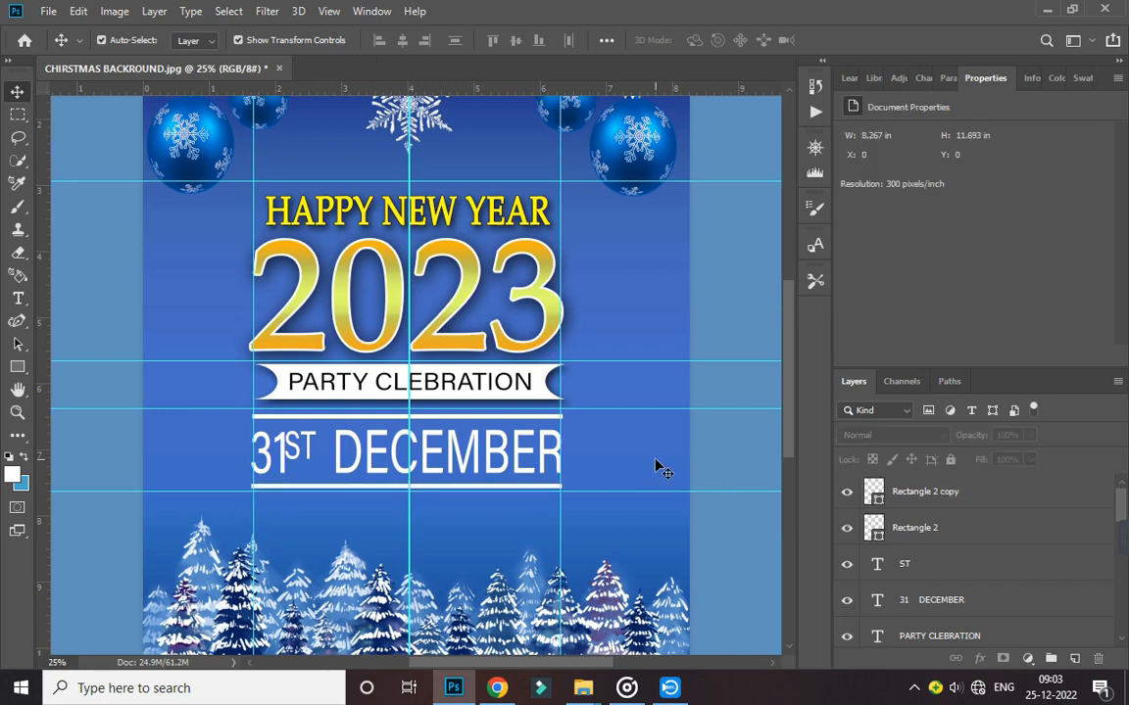
pyautogui.hotkey('ctrl', '-')
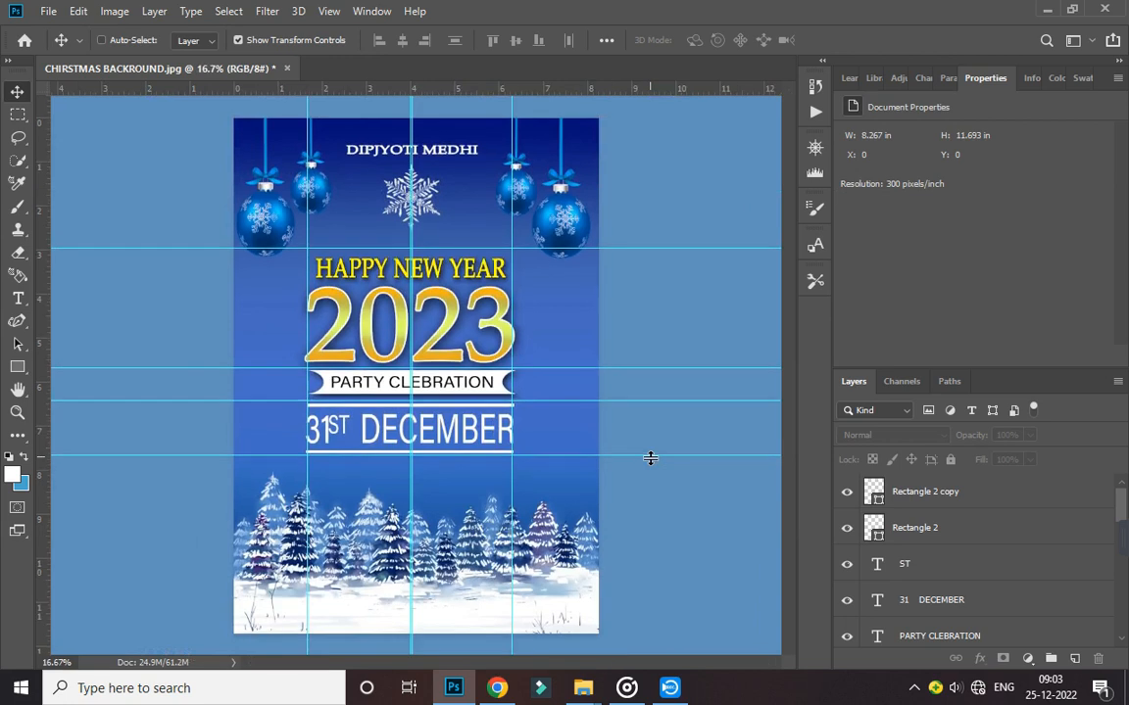